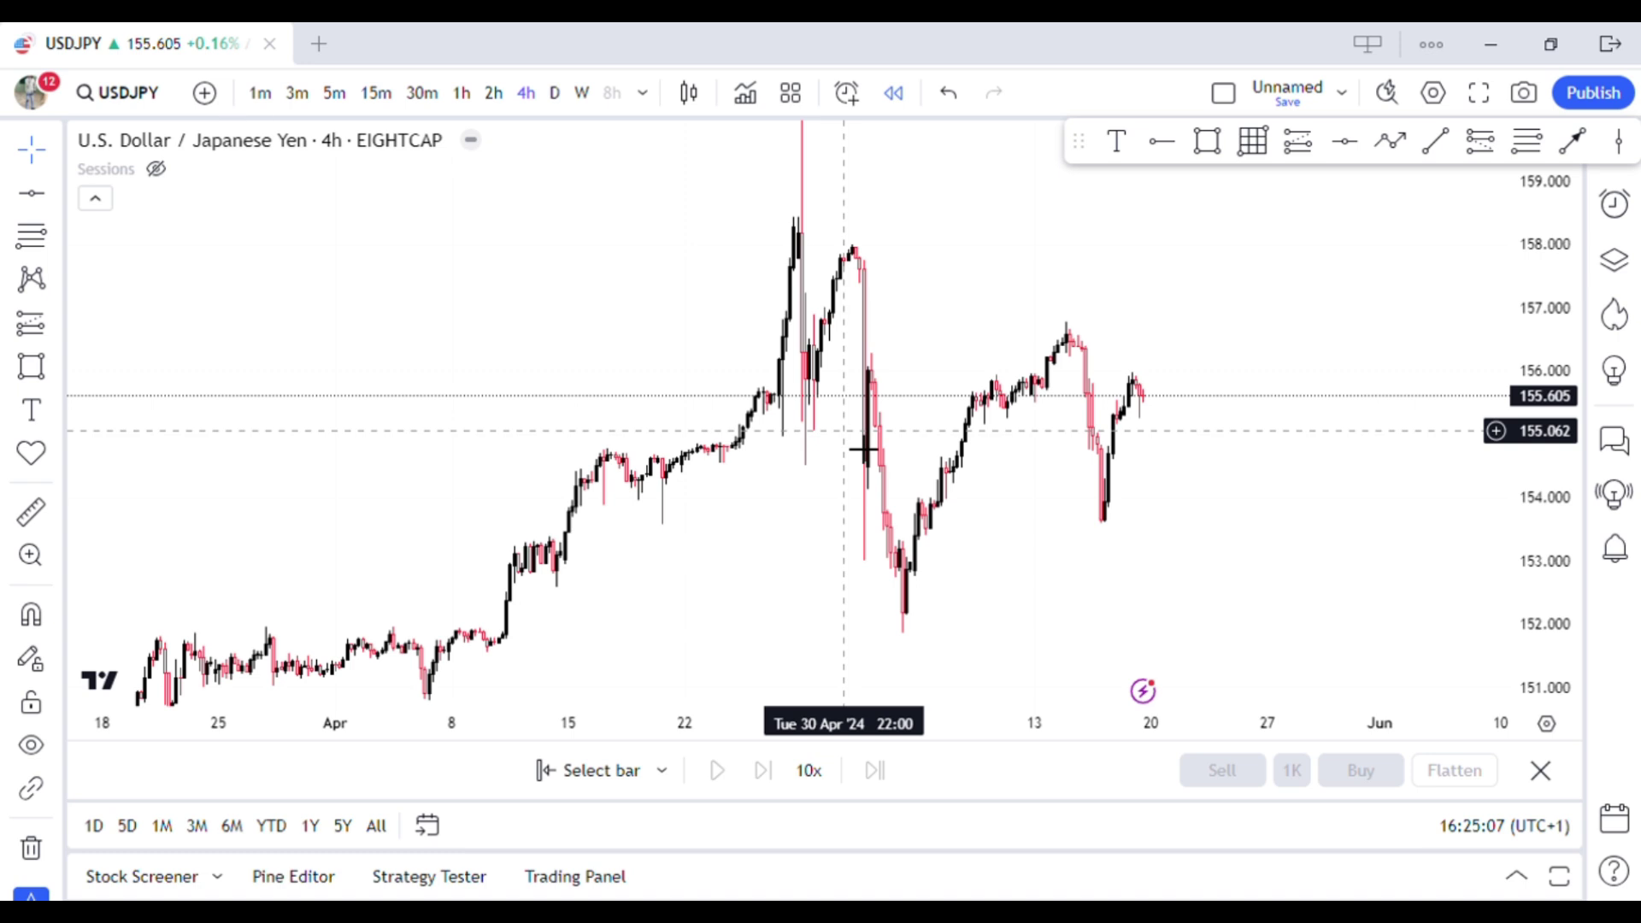
Split the USDJPY chart window into a 2x2 four-chart grid
left_click_drag(863, 448, 896, 415)
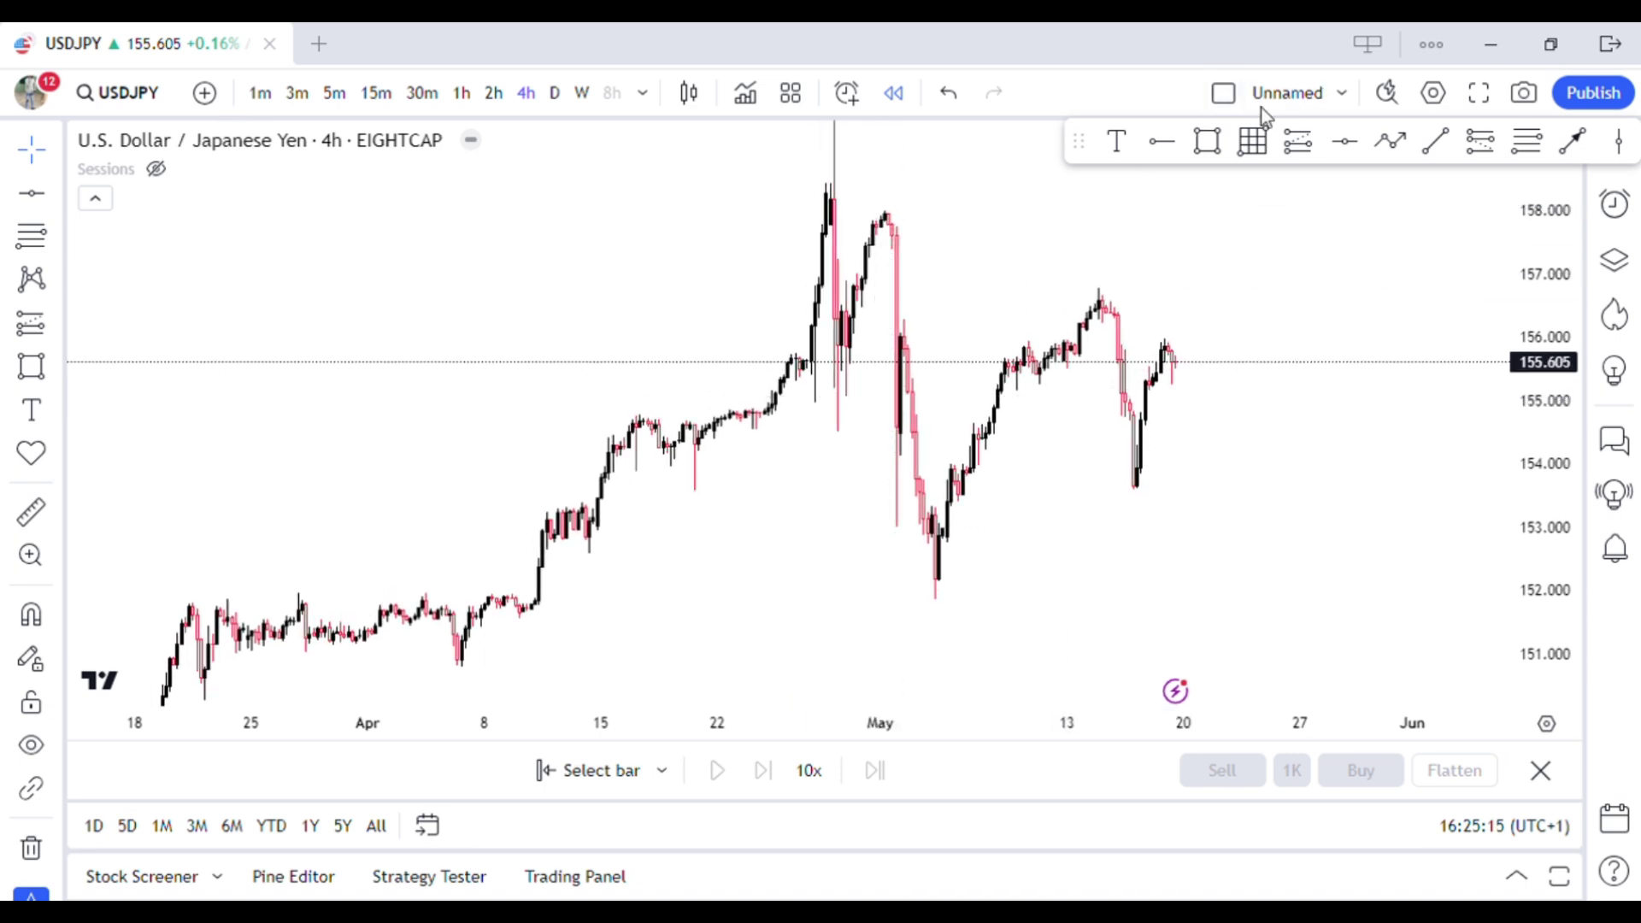
left_click(1224, 94)
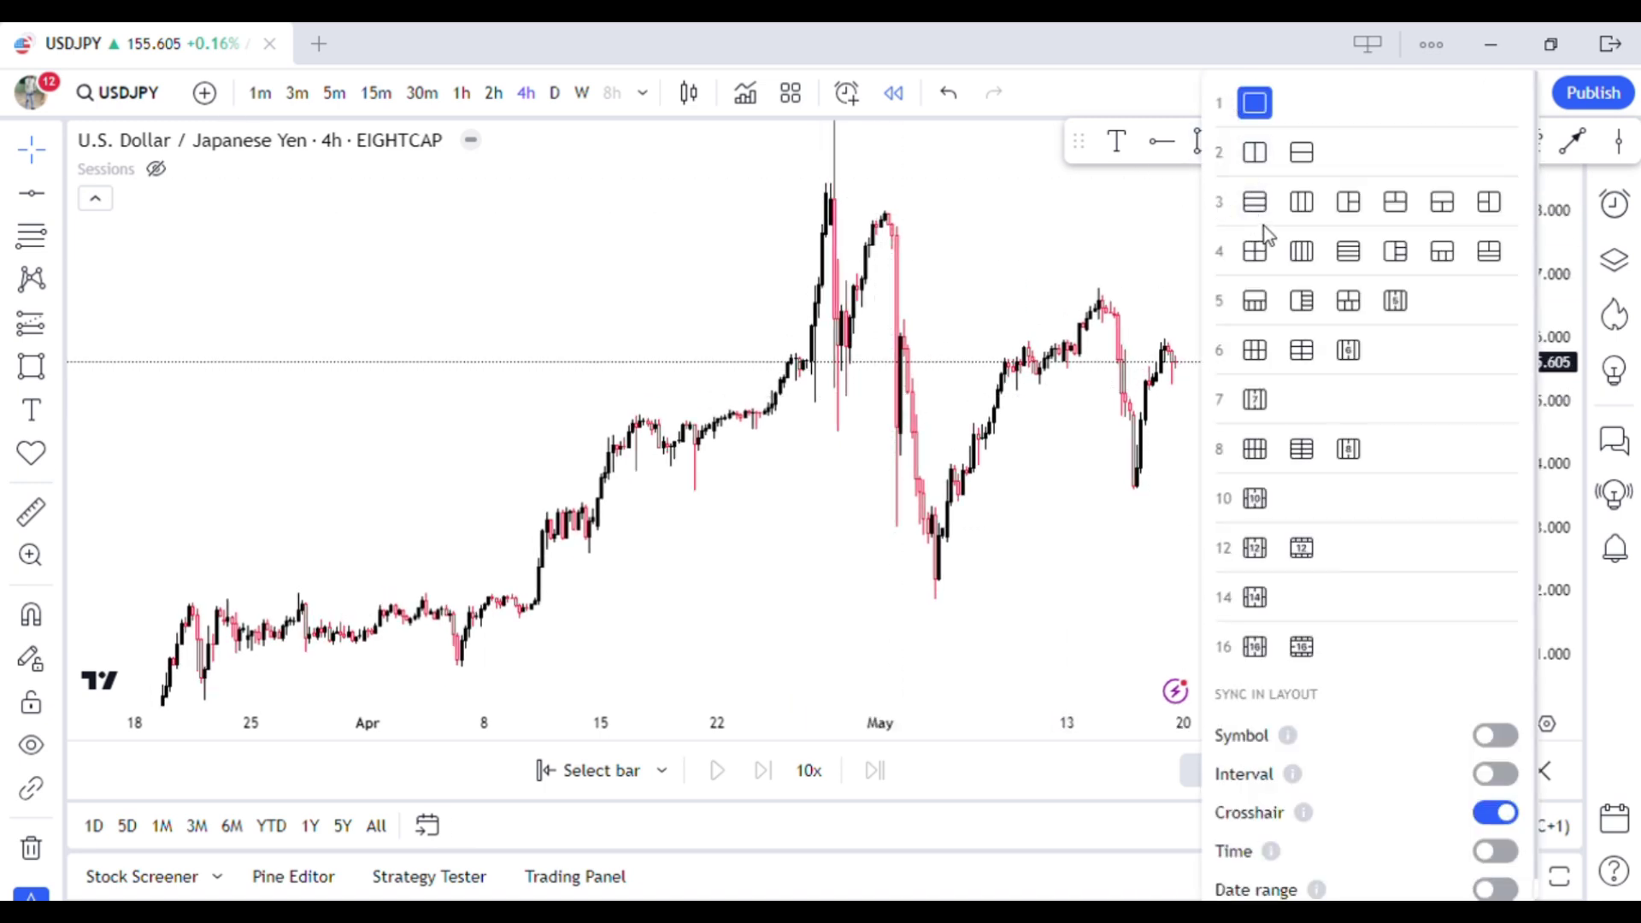
left_click(1255, 253)
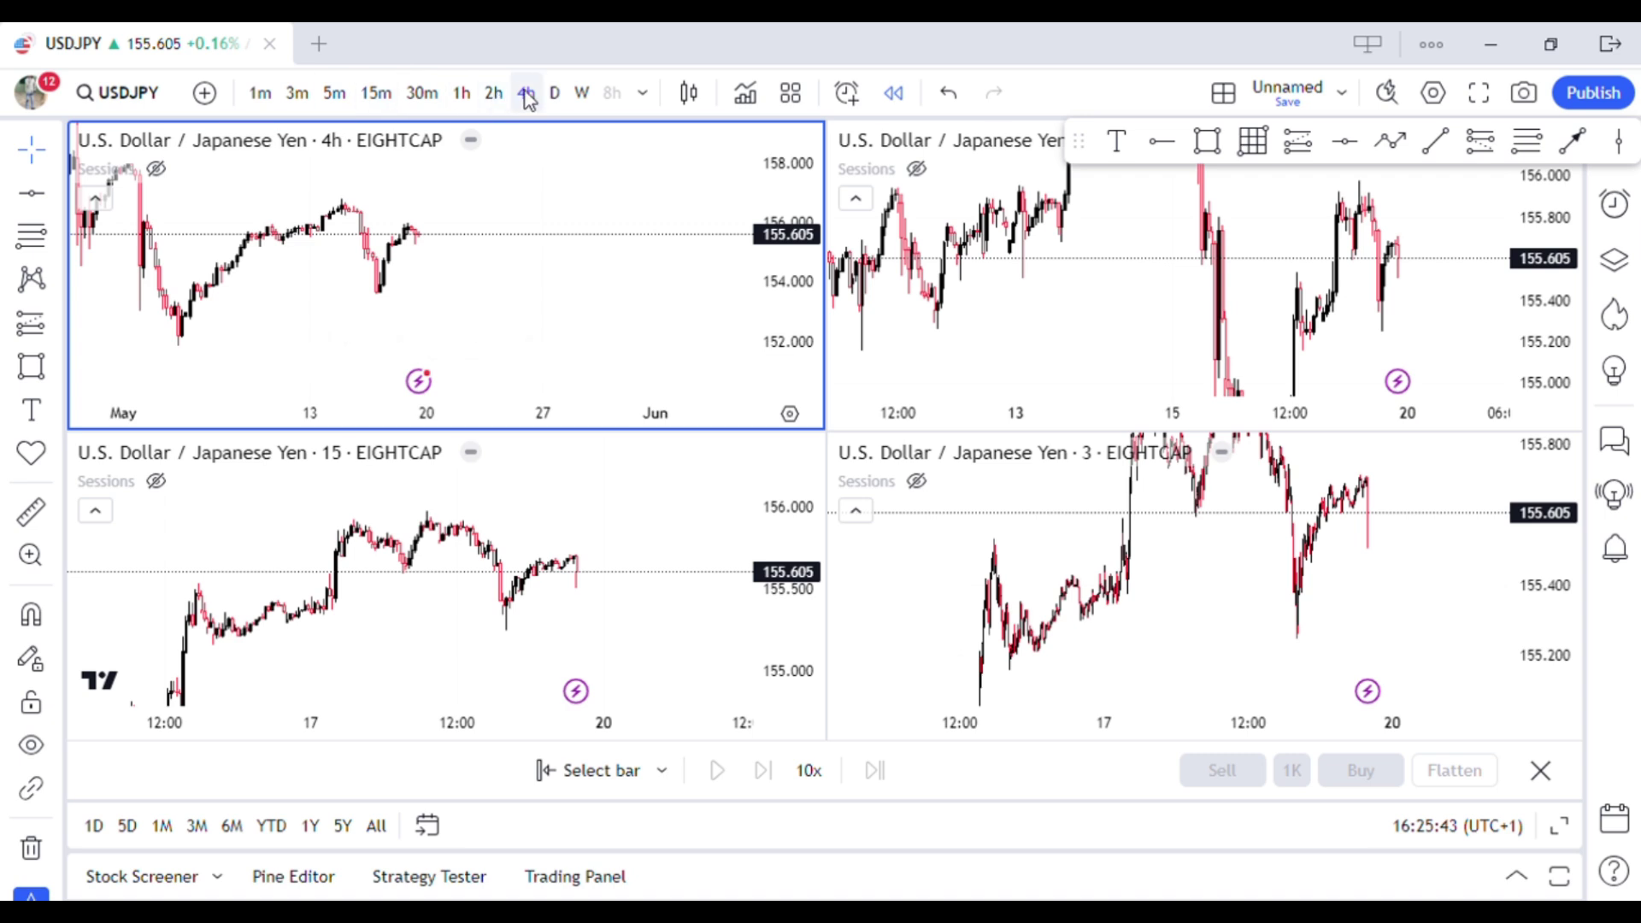
Make each pane active in turn to check its interval, ending on the 4h chart
left_click(1028, 252)
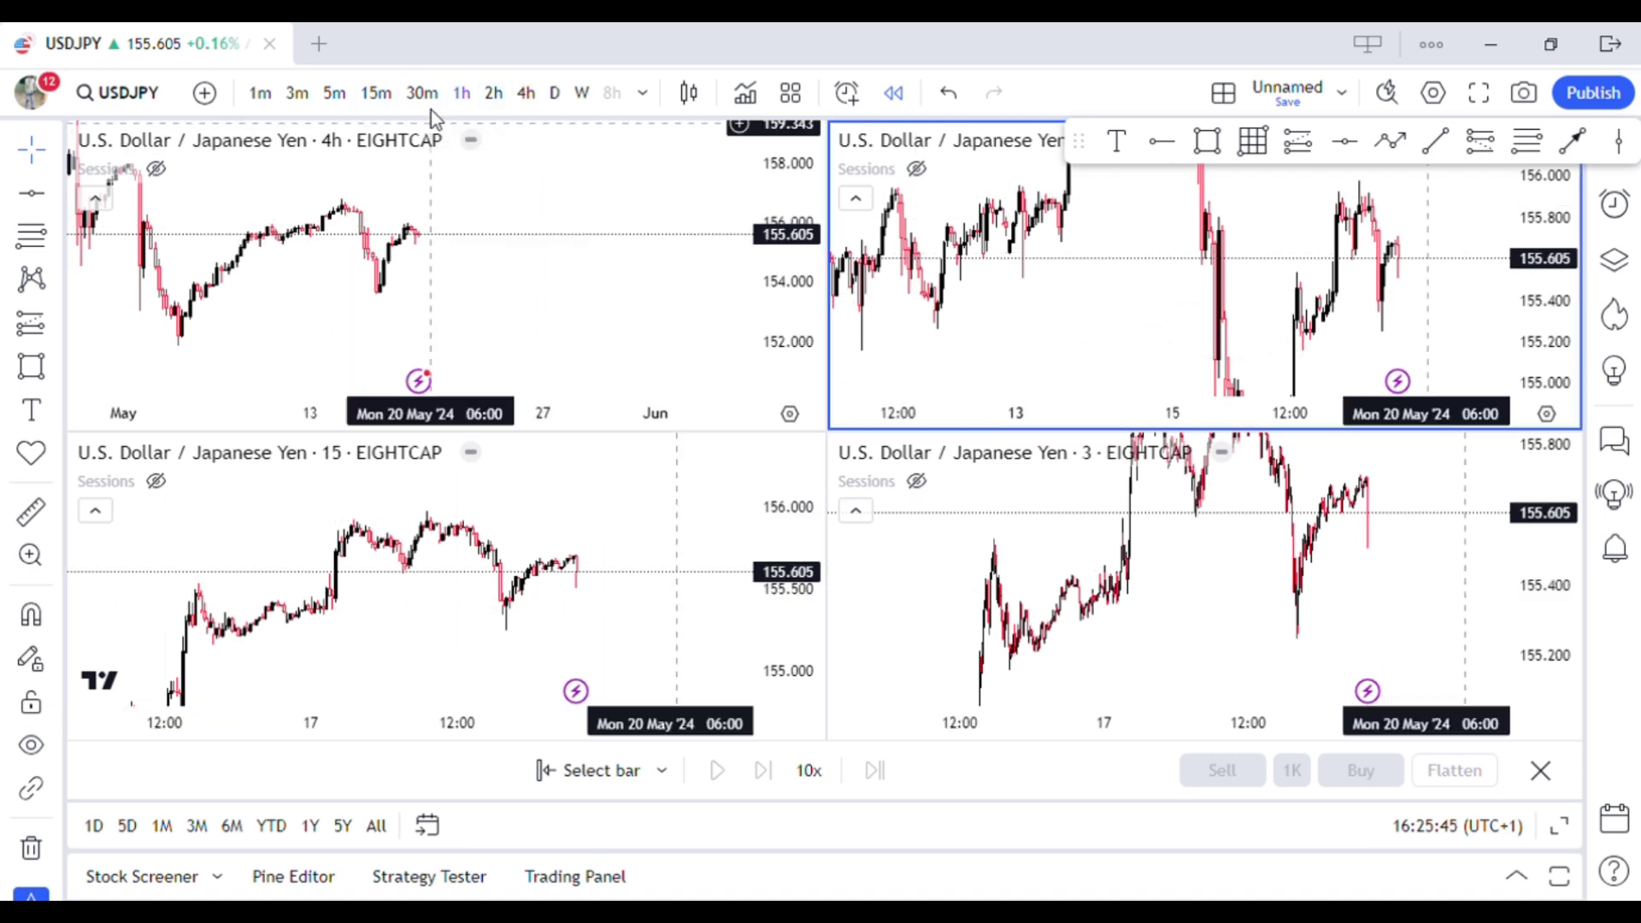
left_click(483, 683)
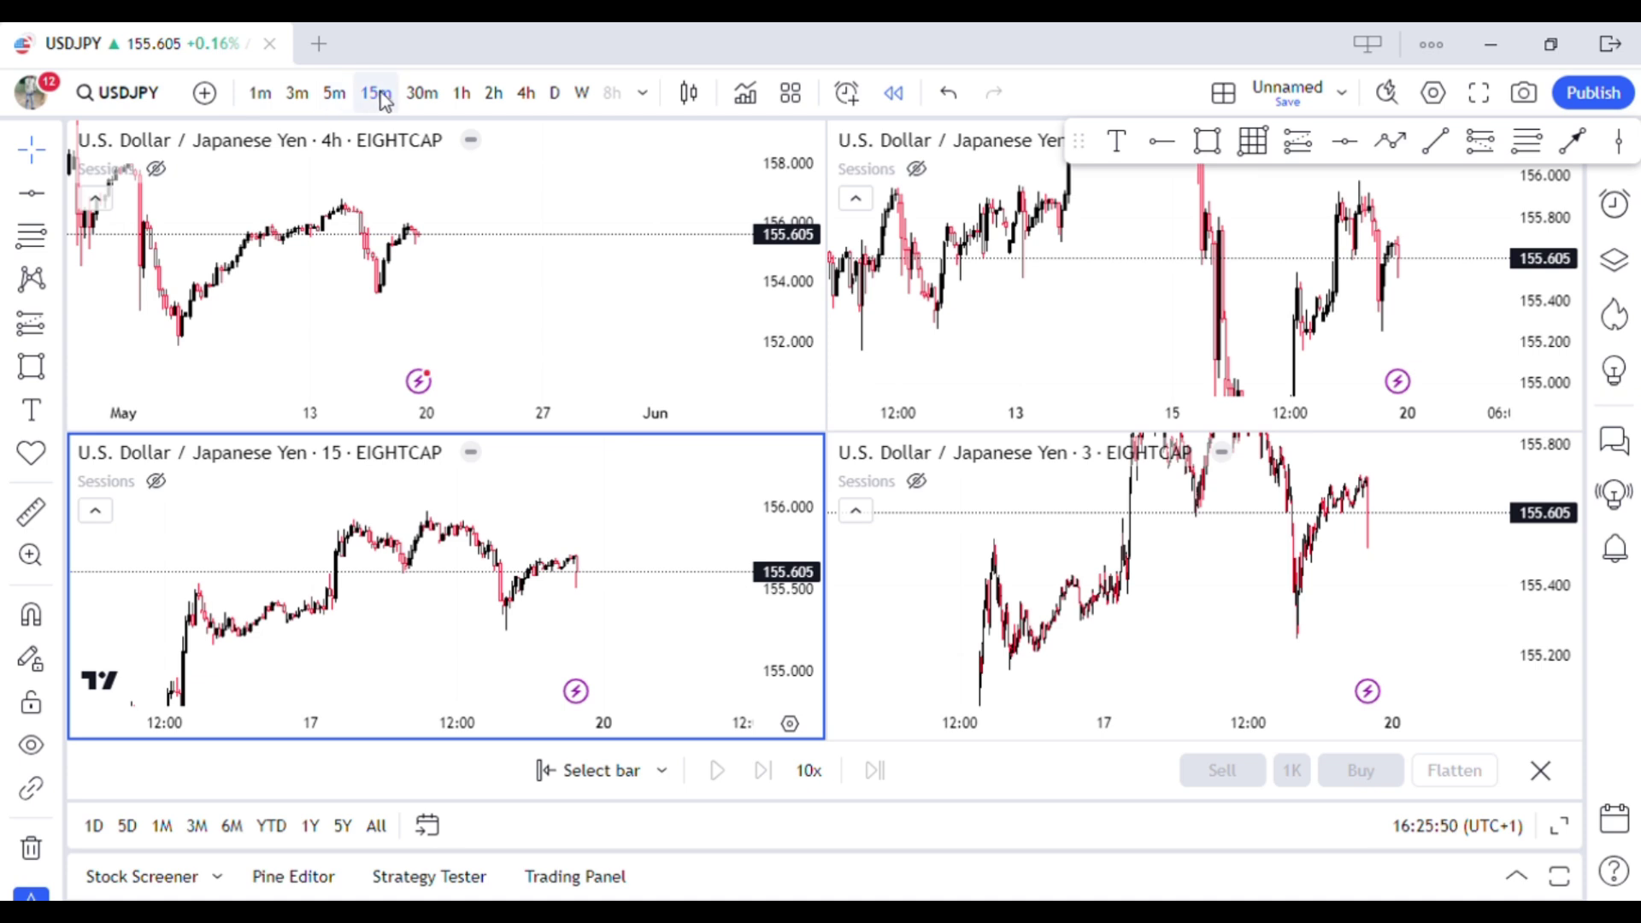
left_click(1073, 652)
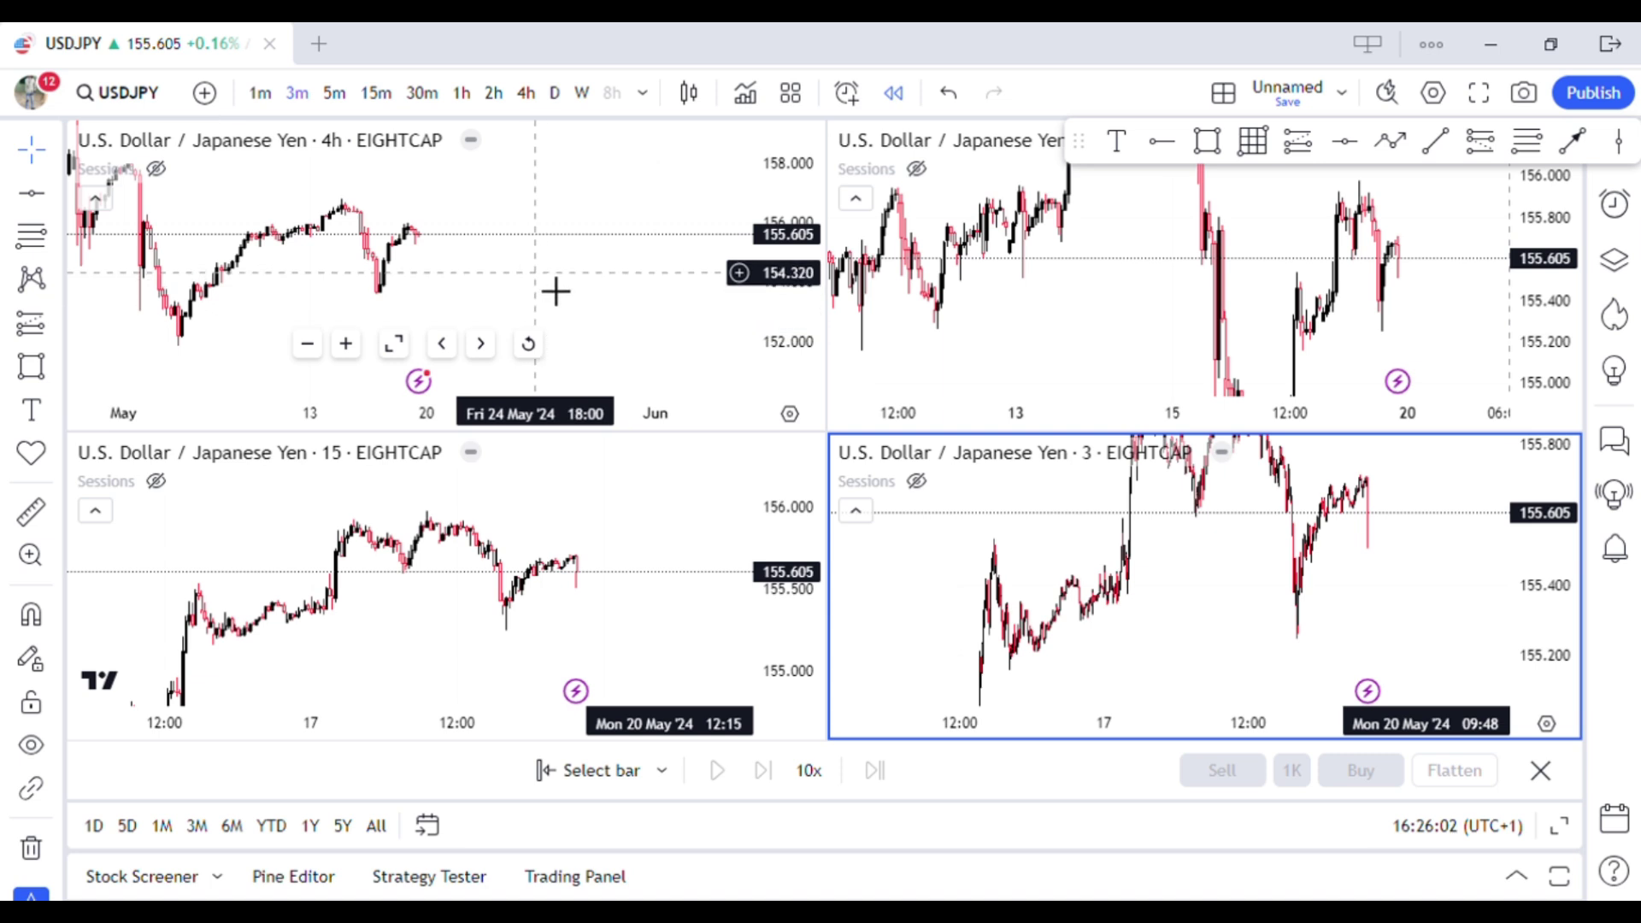
left_click(597, 291)
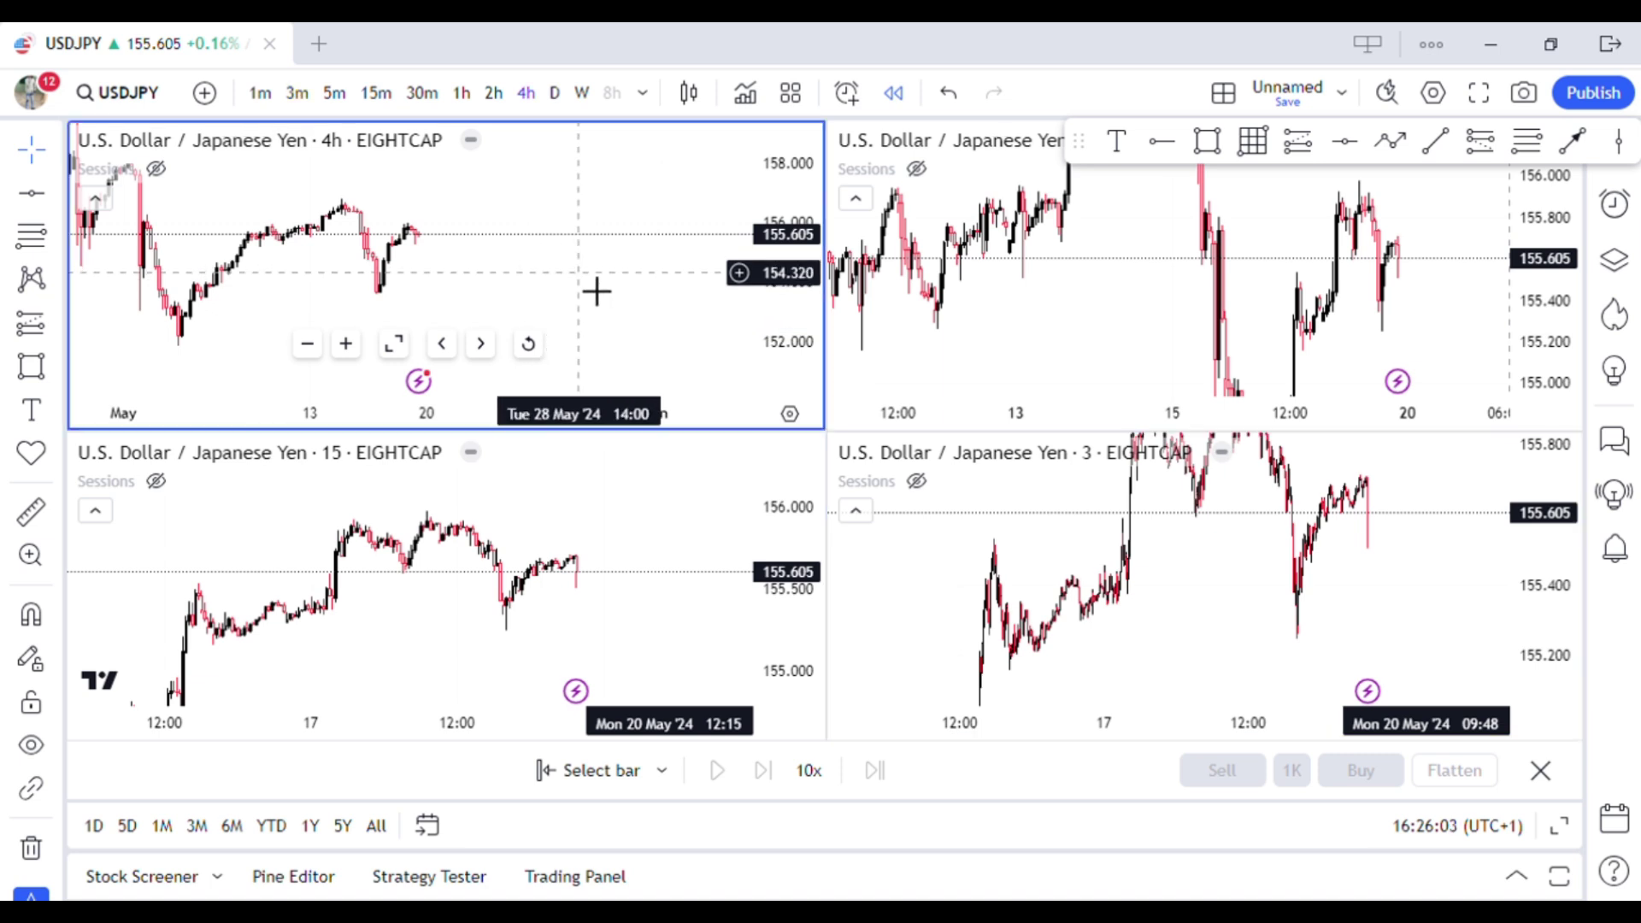
Change the top-left chart's symbol to the FXCM EURUSD pair
left_click(119, 143)
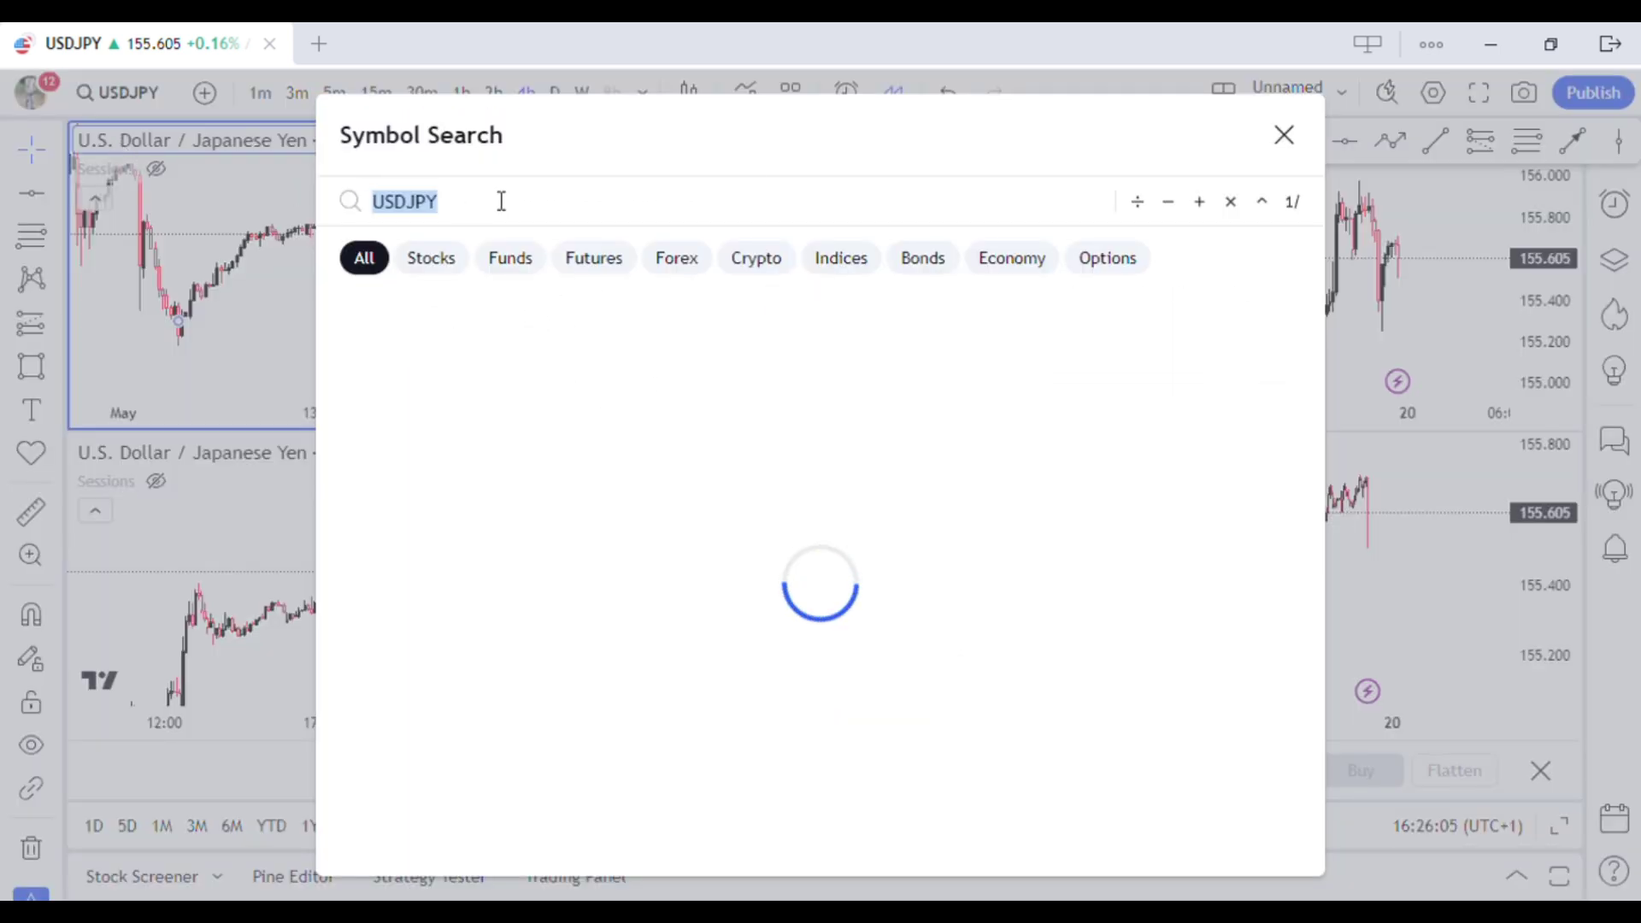
key("BackSpace")
type("EUR")
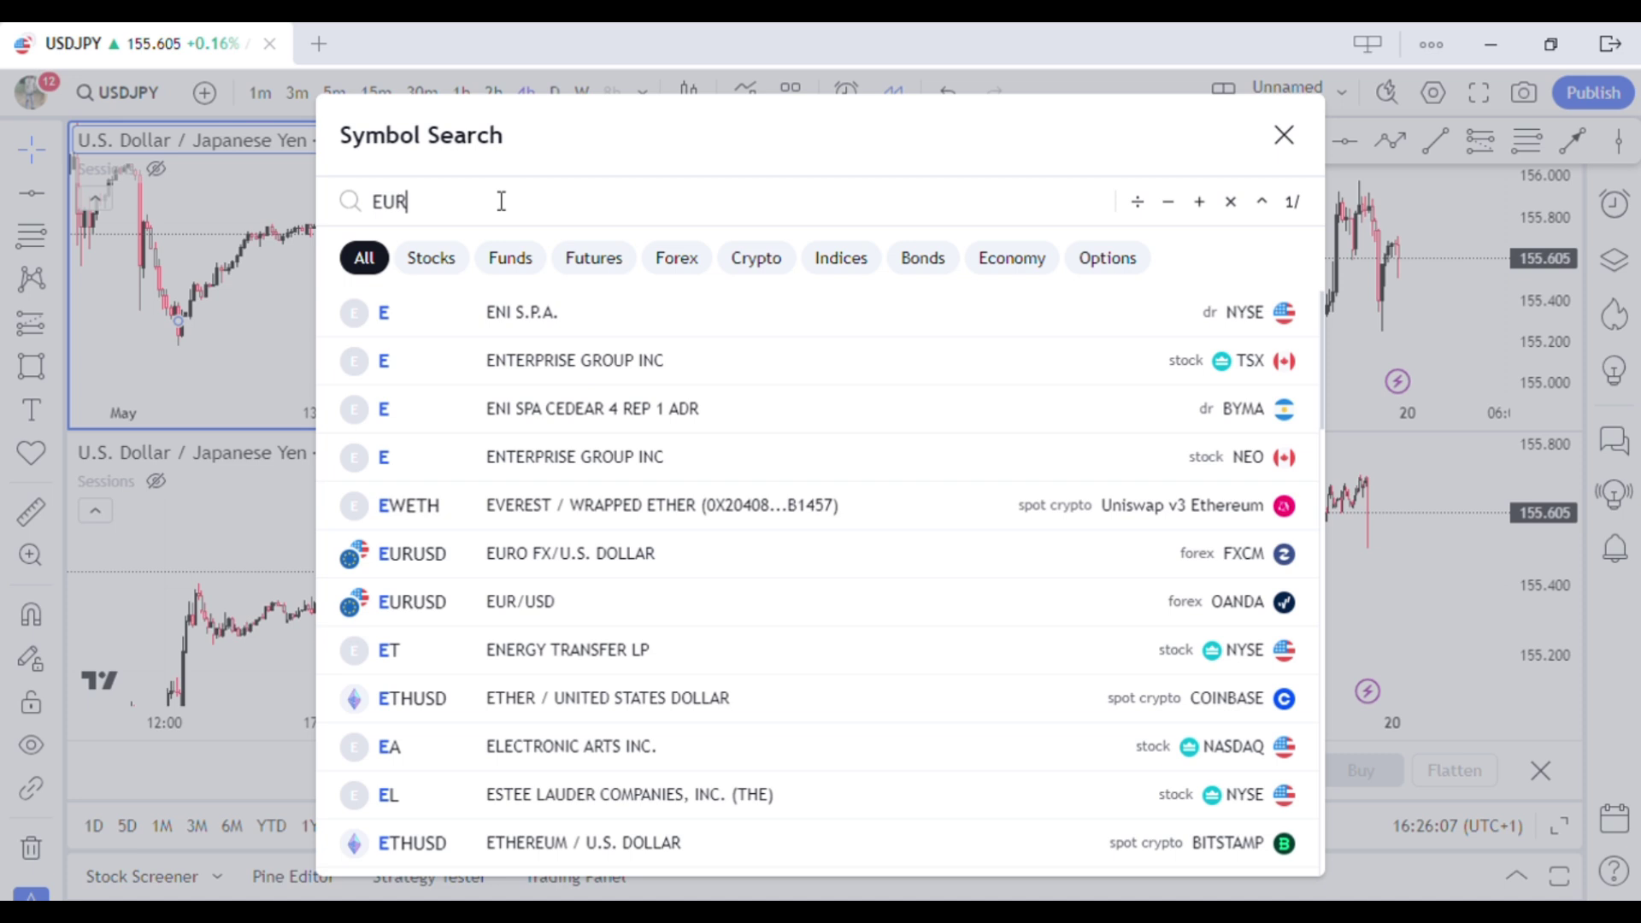
type("USD")
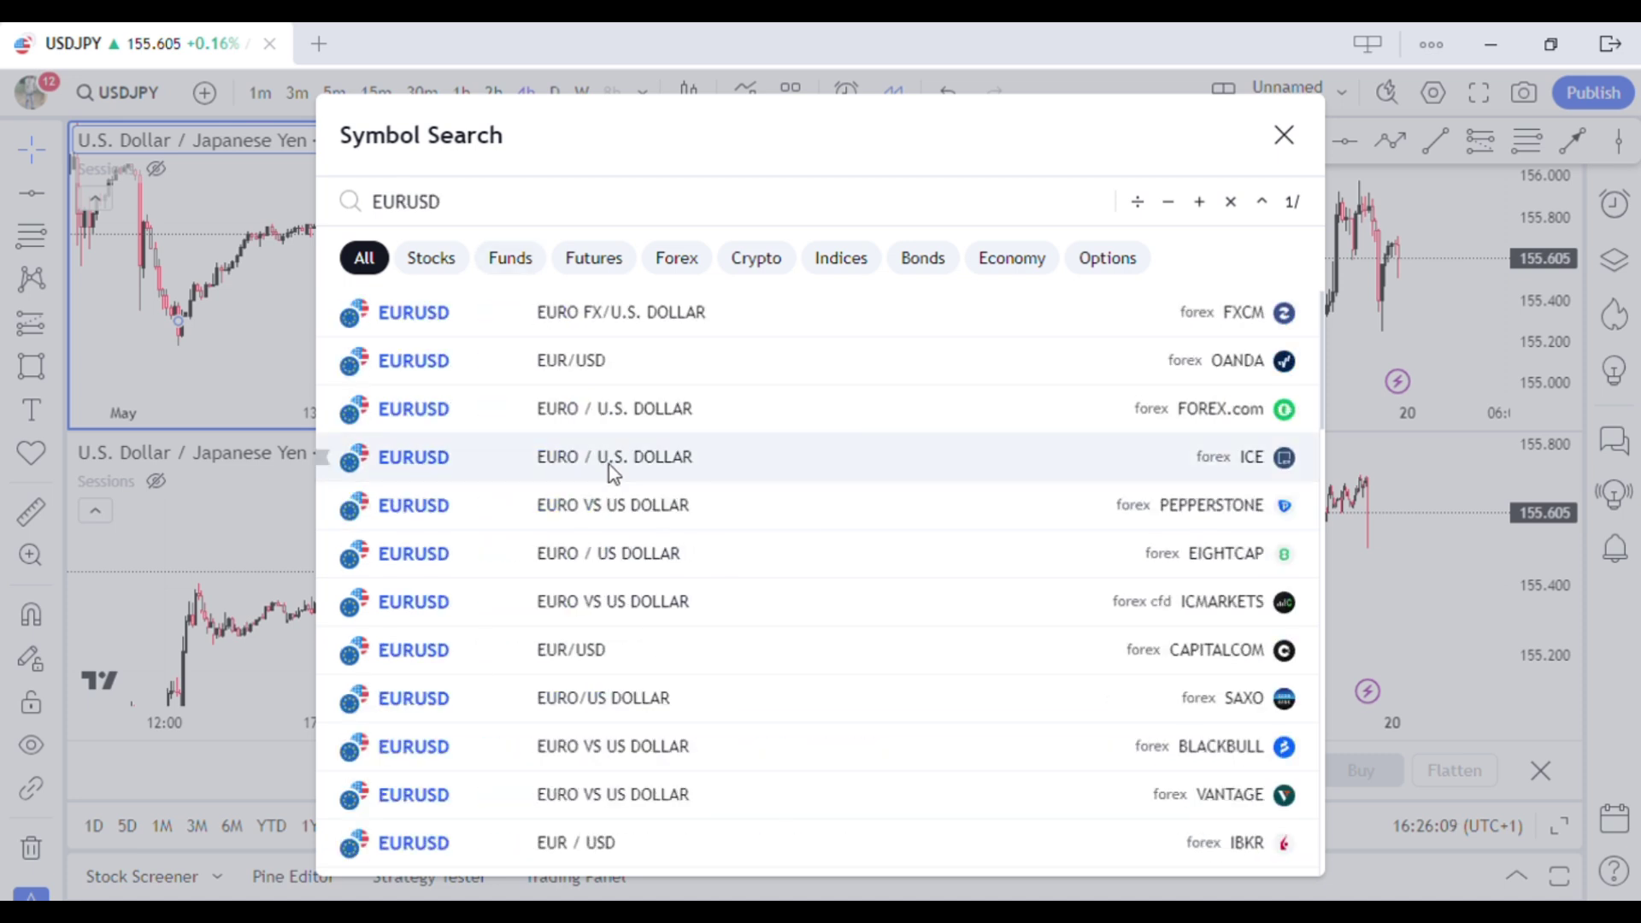
left_click(707, 311)
Make the top-right, bottom-left and bottom-right charts active in turn
left_click(1077, 310)
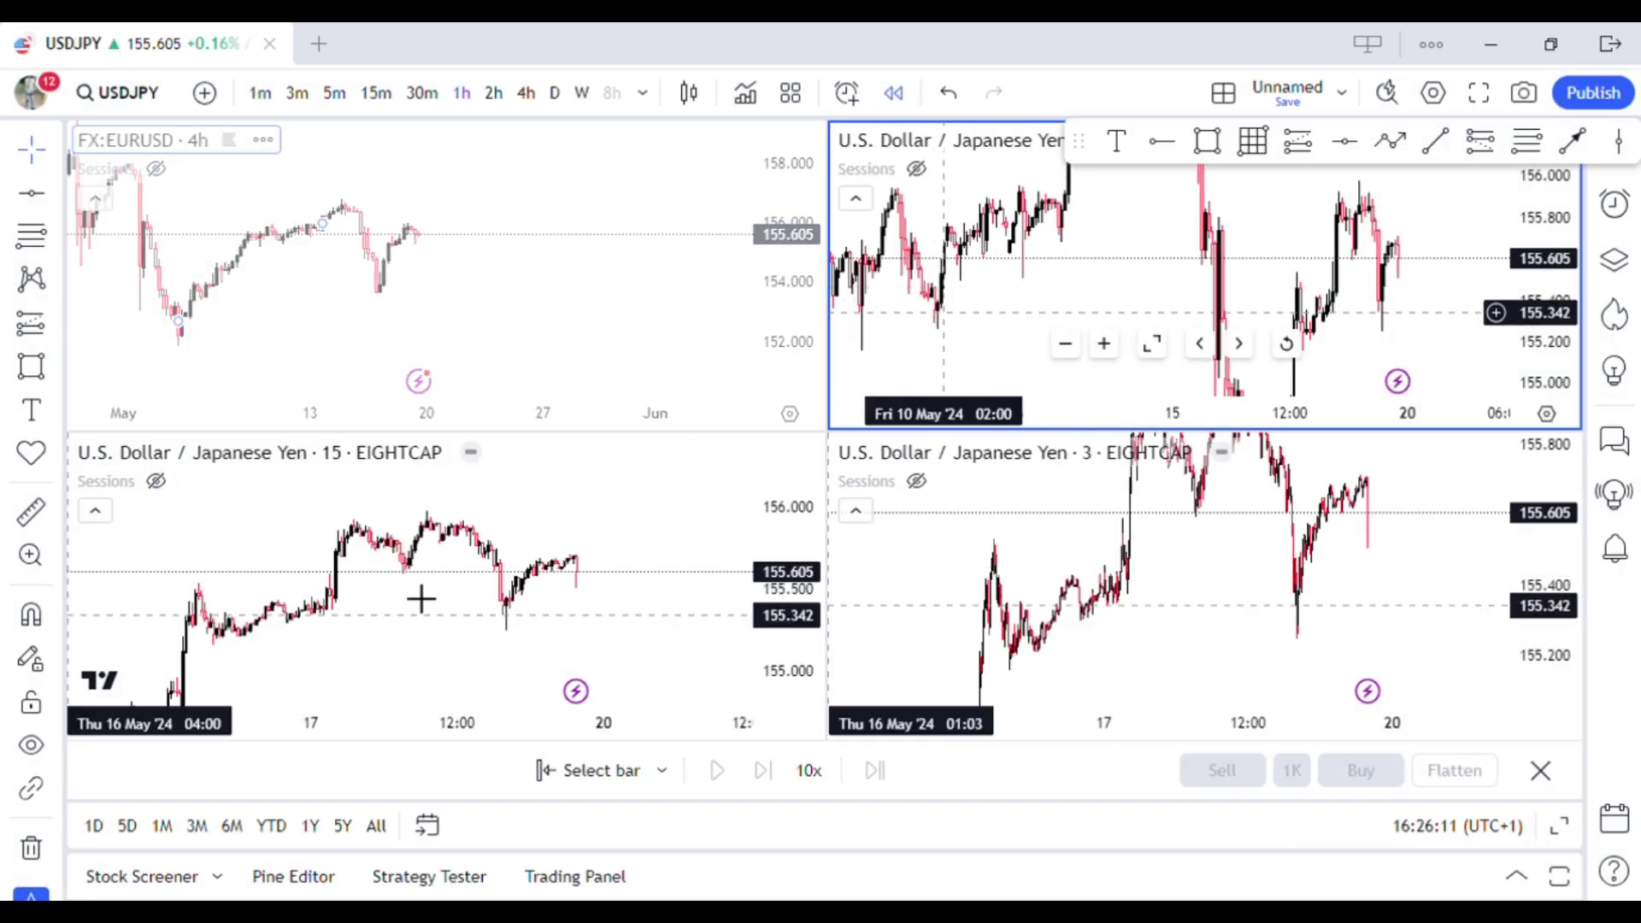
left_click(308, 653)
left_click(1111, 586)
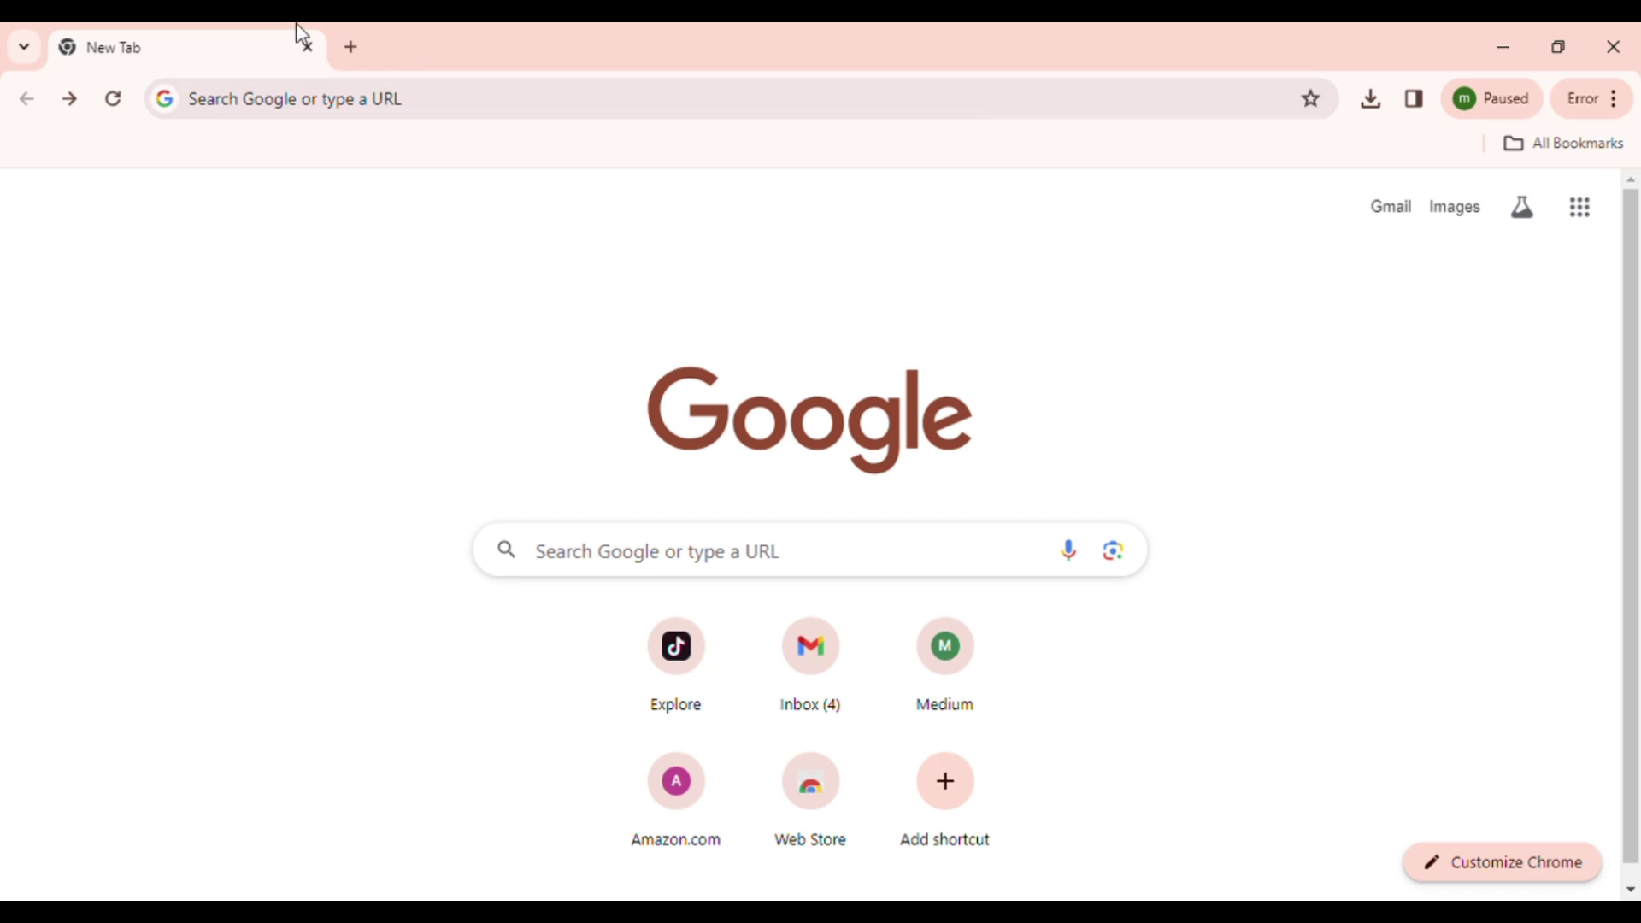
Search the web for 'vivaldi' and download the installer from vivaldi.com
left_click(331, 114)
type("v")
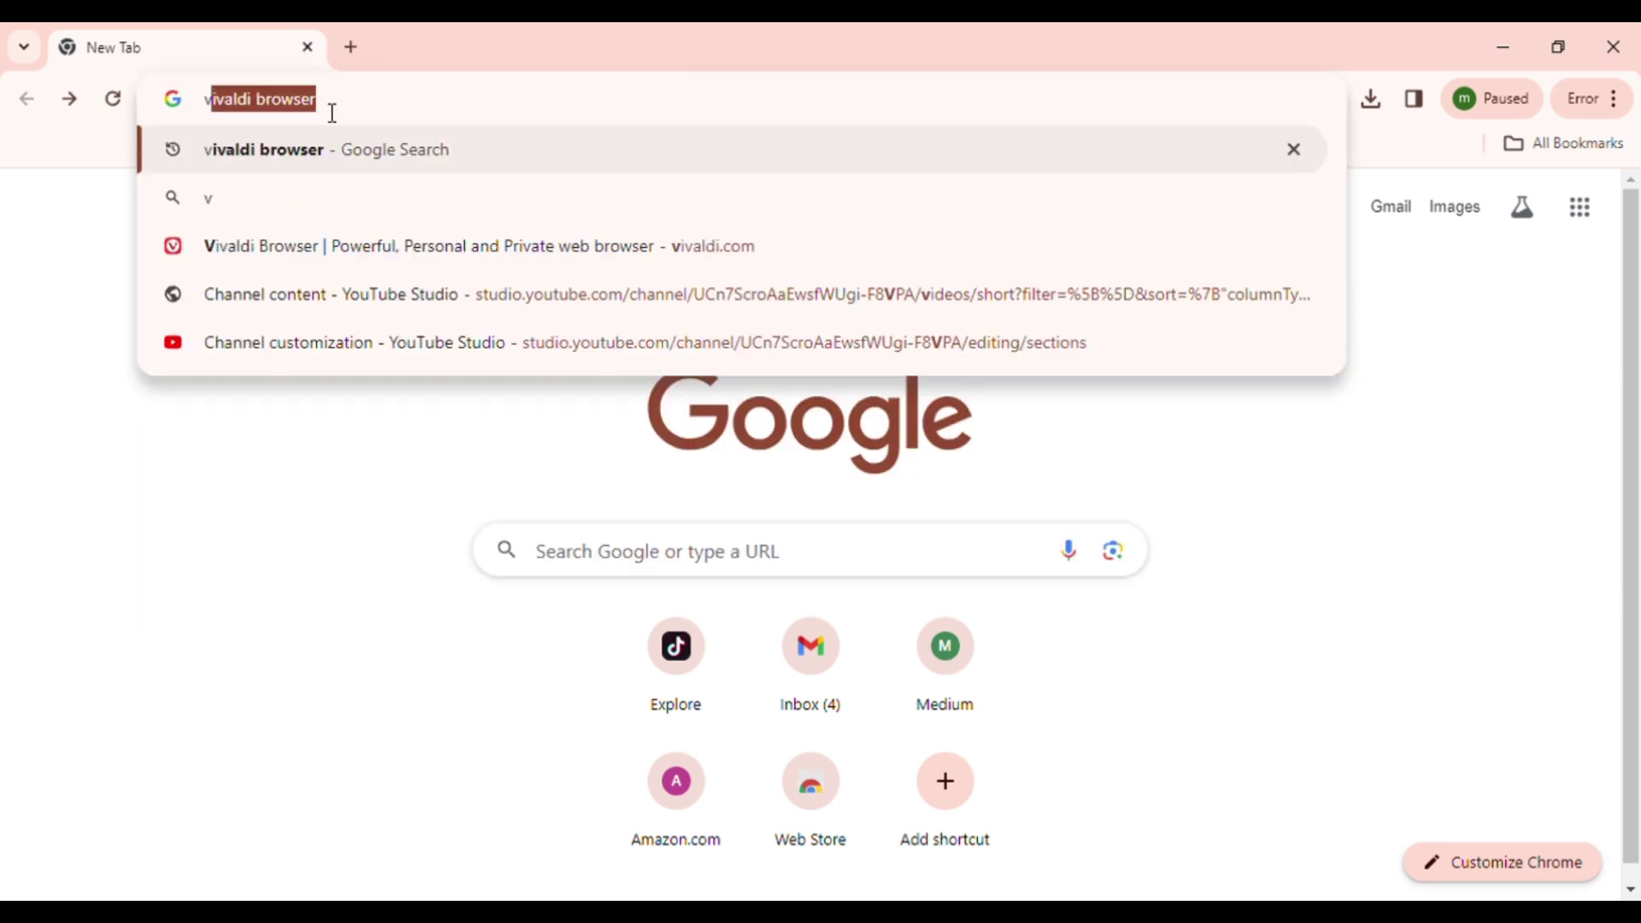
type("ivaldi")
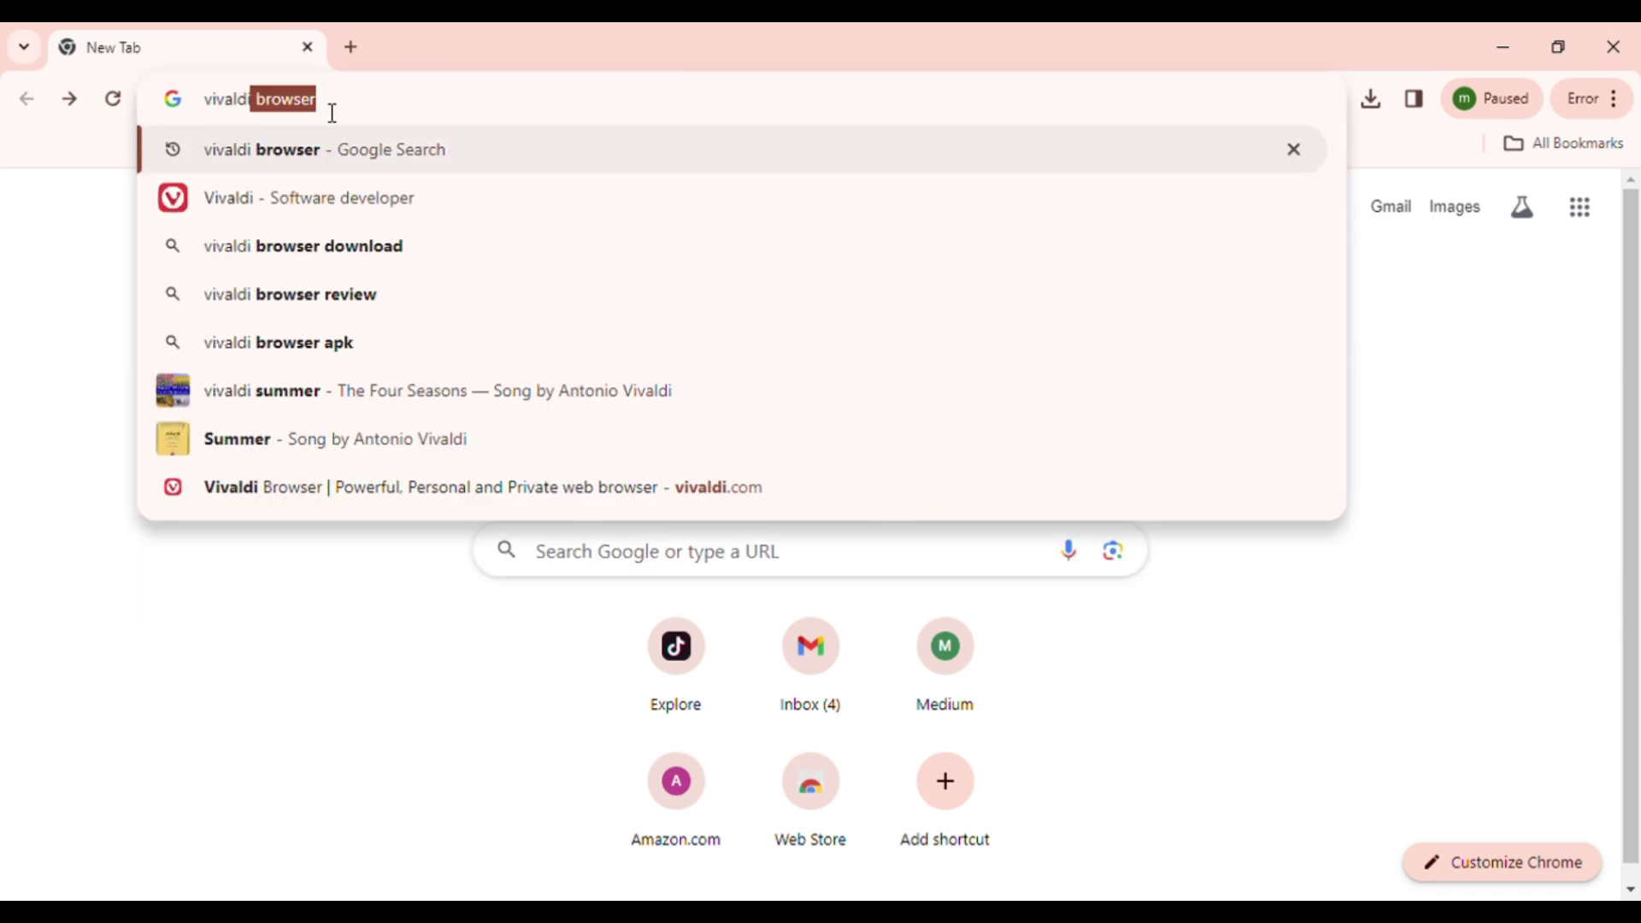
key("Return")
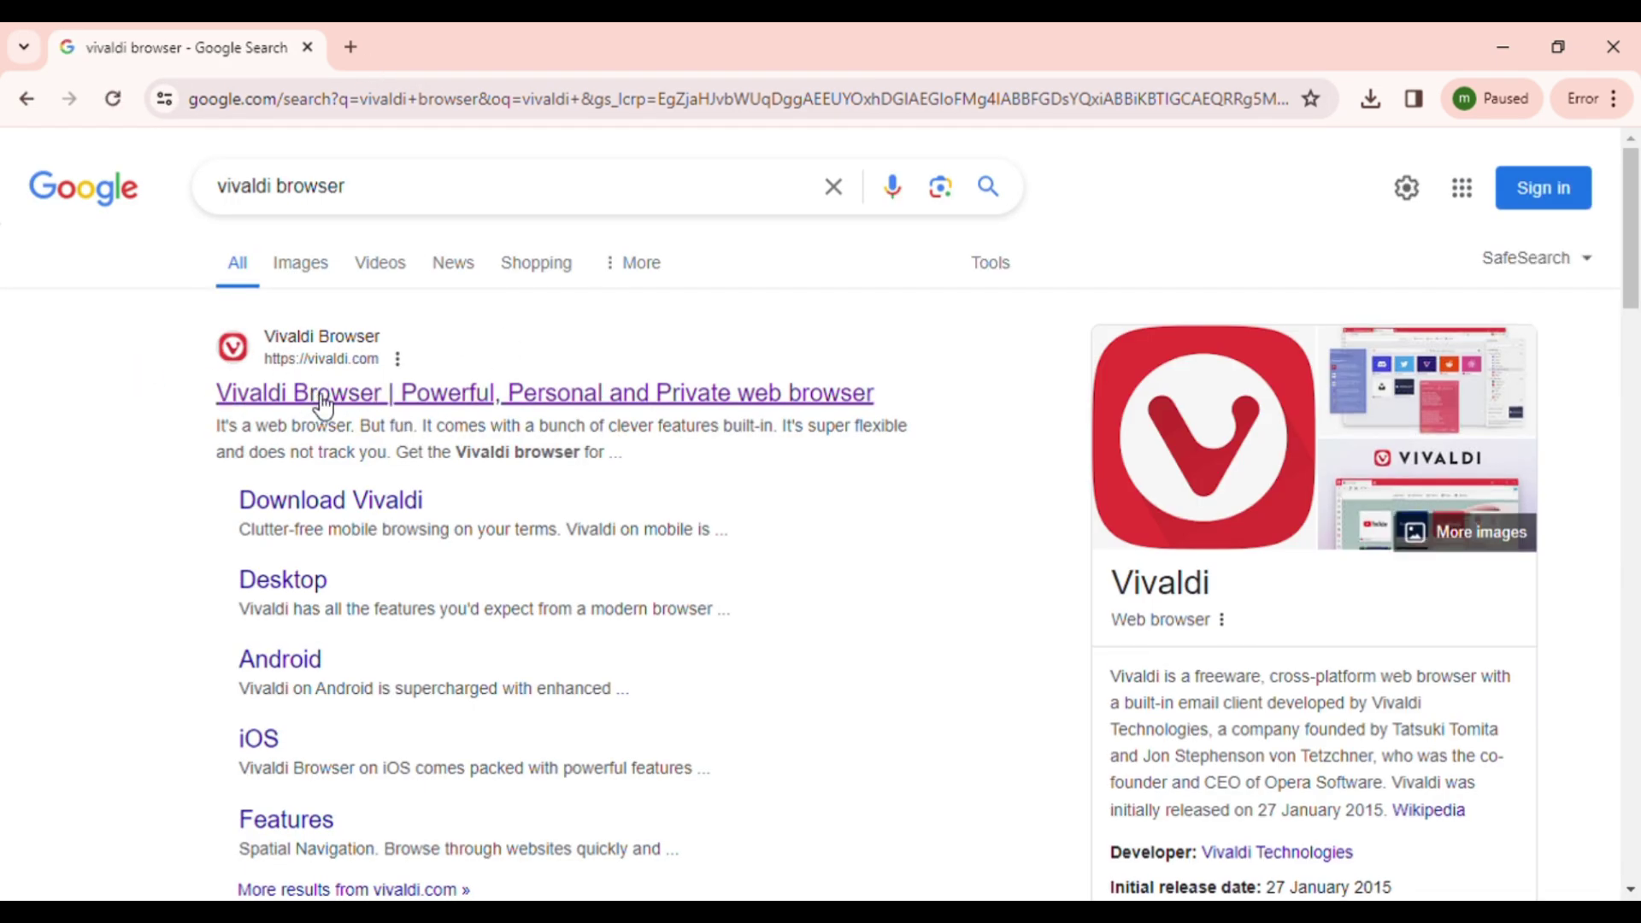
left_click(317, 397)
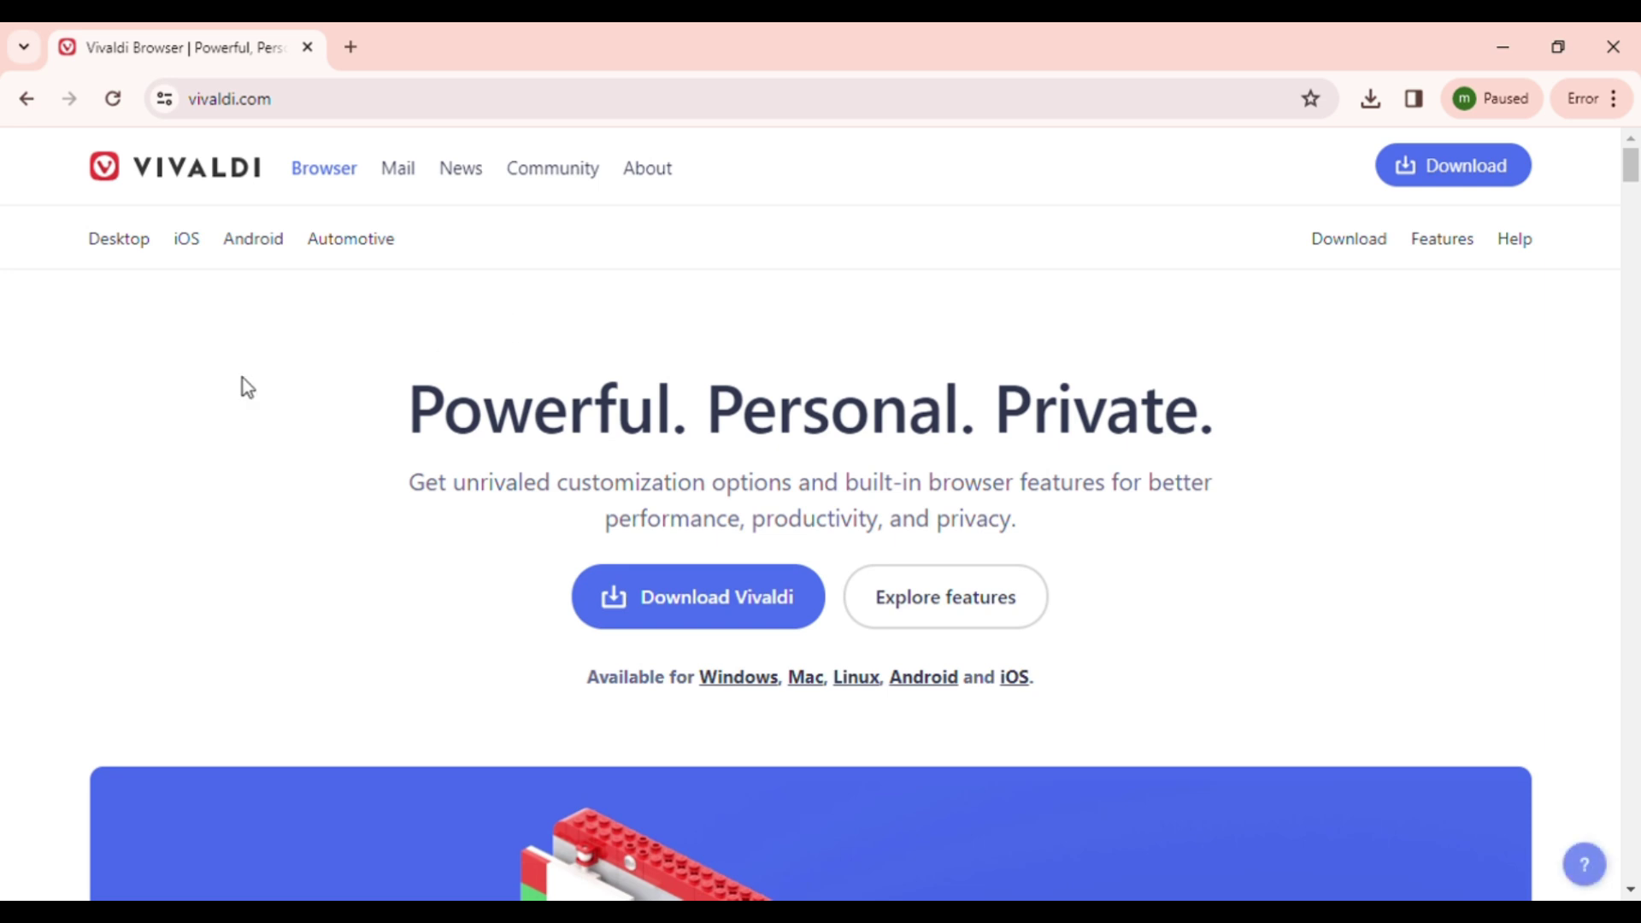
left_click(689, 602)
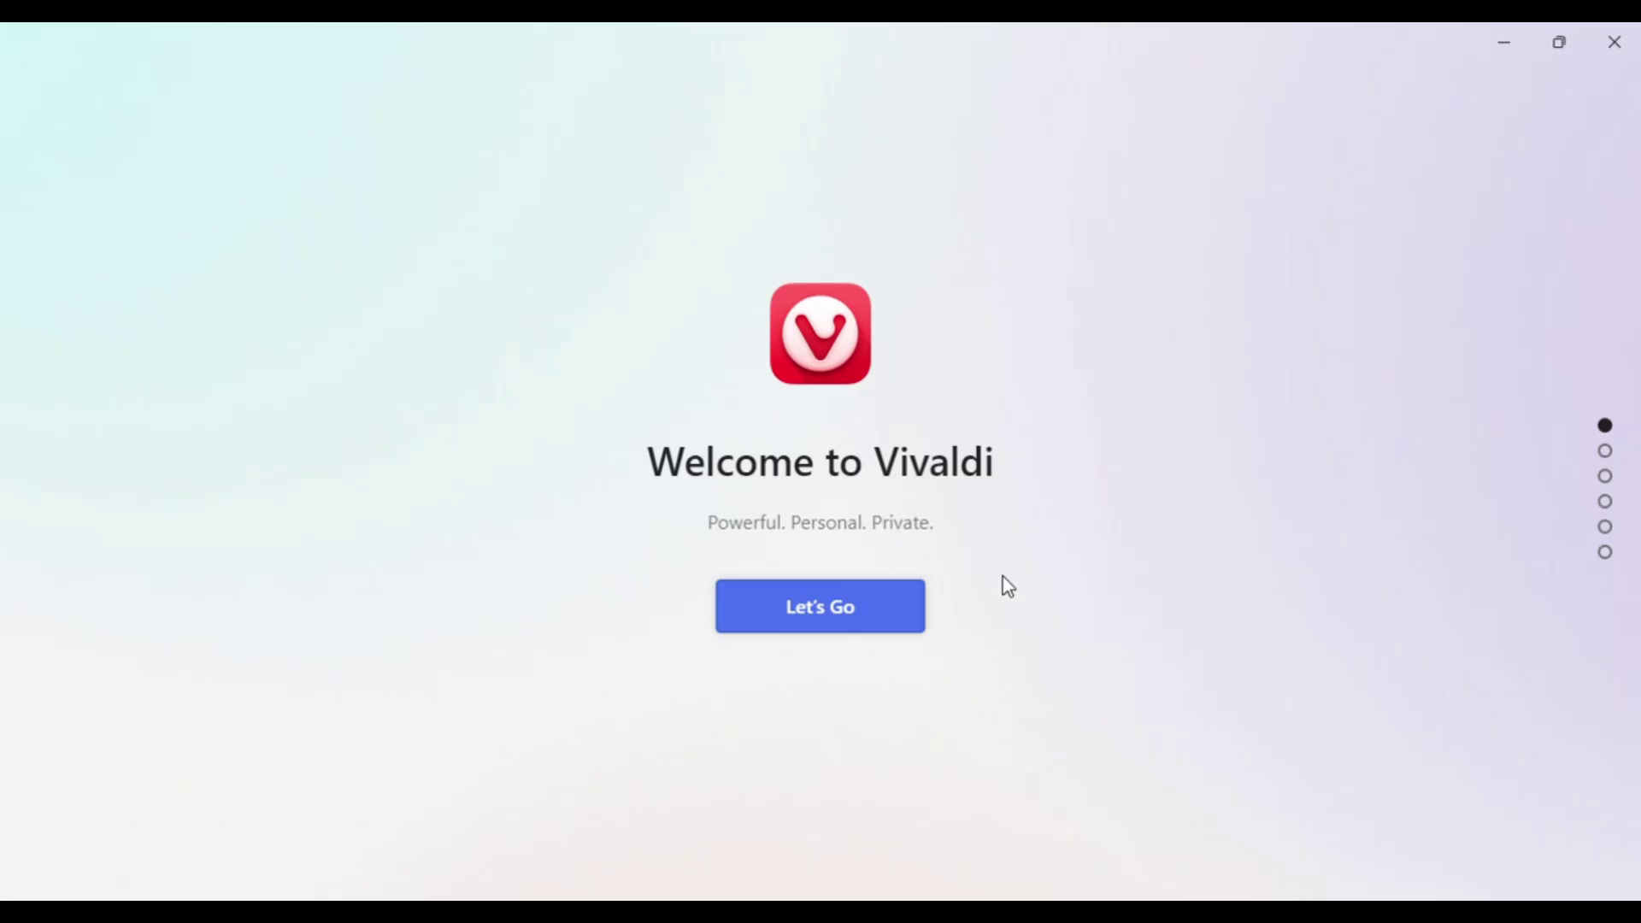
Begin Vivaldi setup with Block Trackers and Ads, importing data from Chrome
left_click(828, 610)
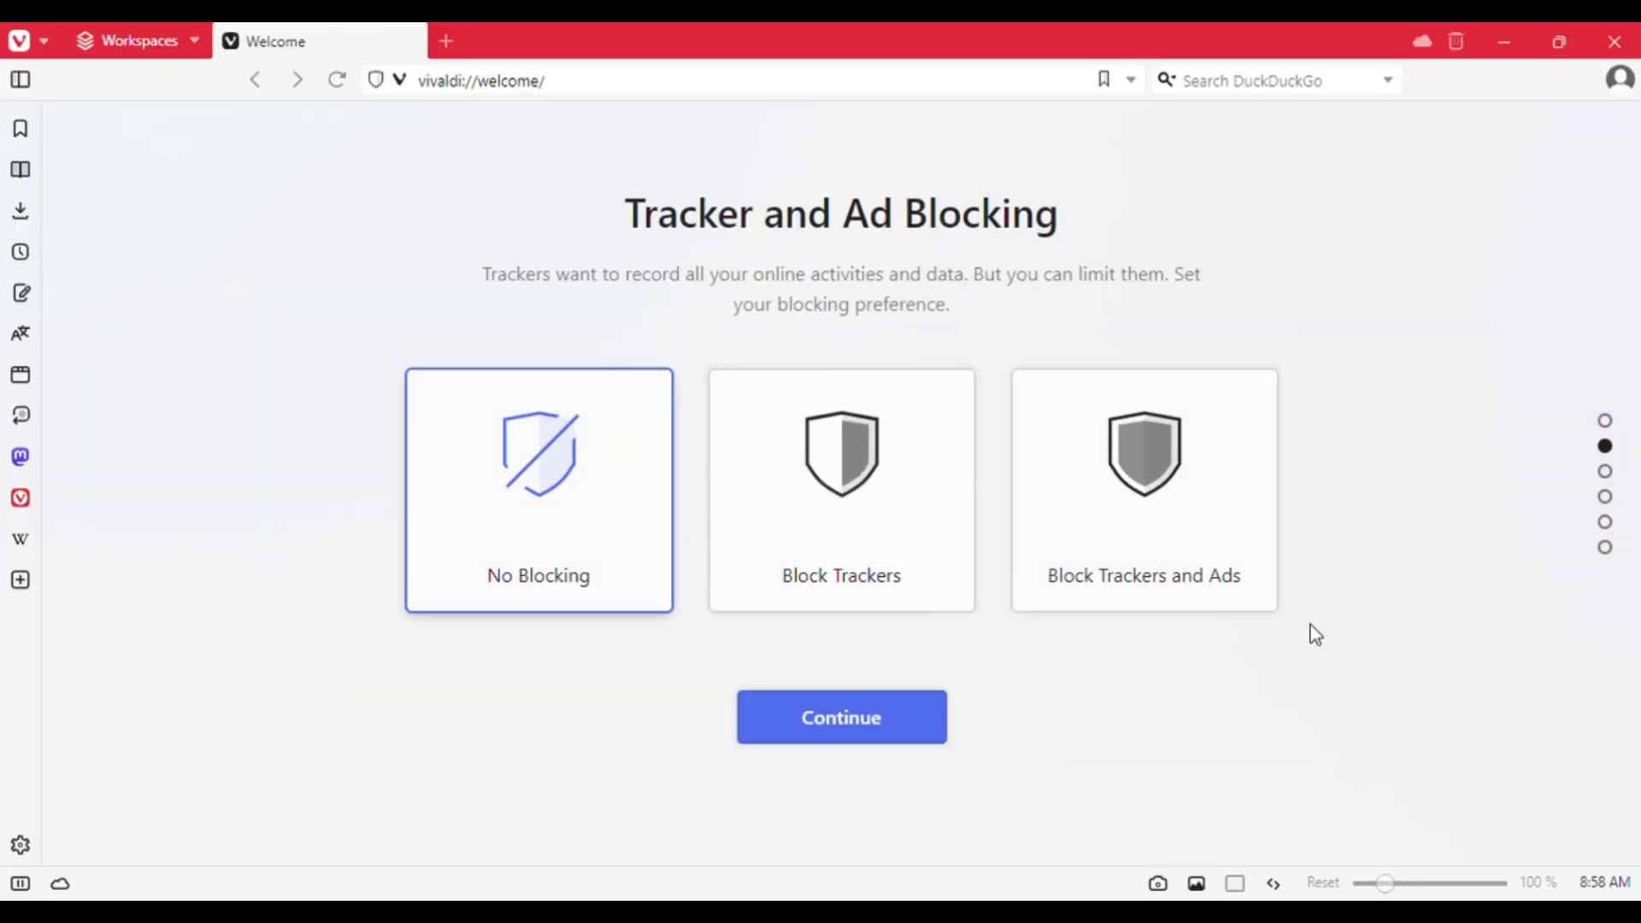
left_click(1193, 520)
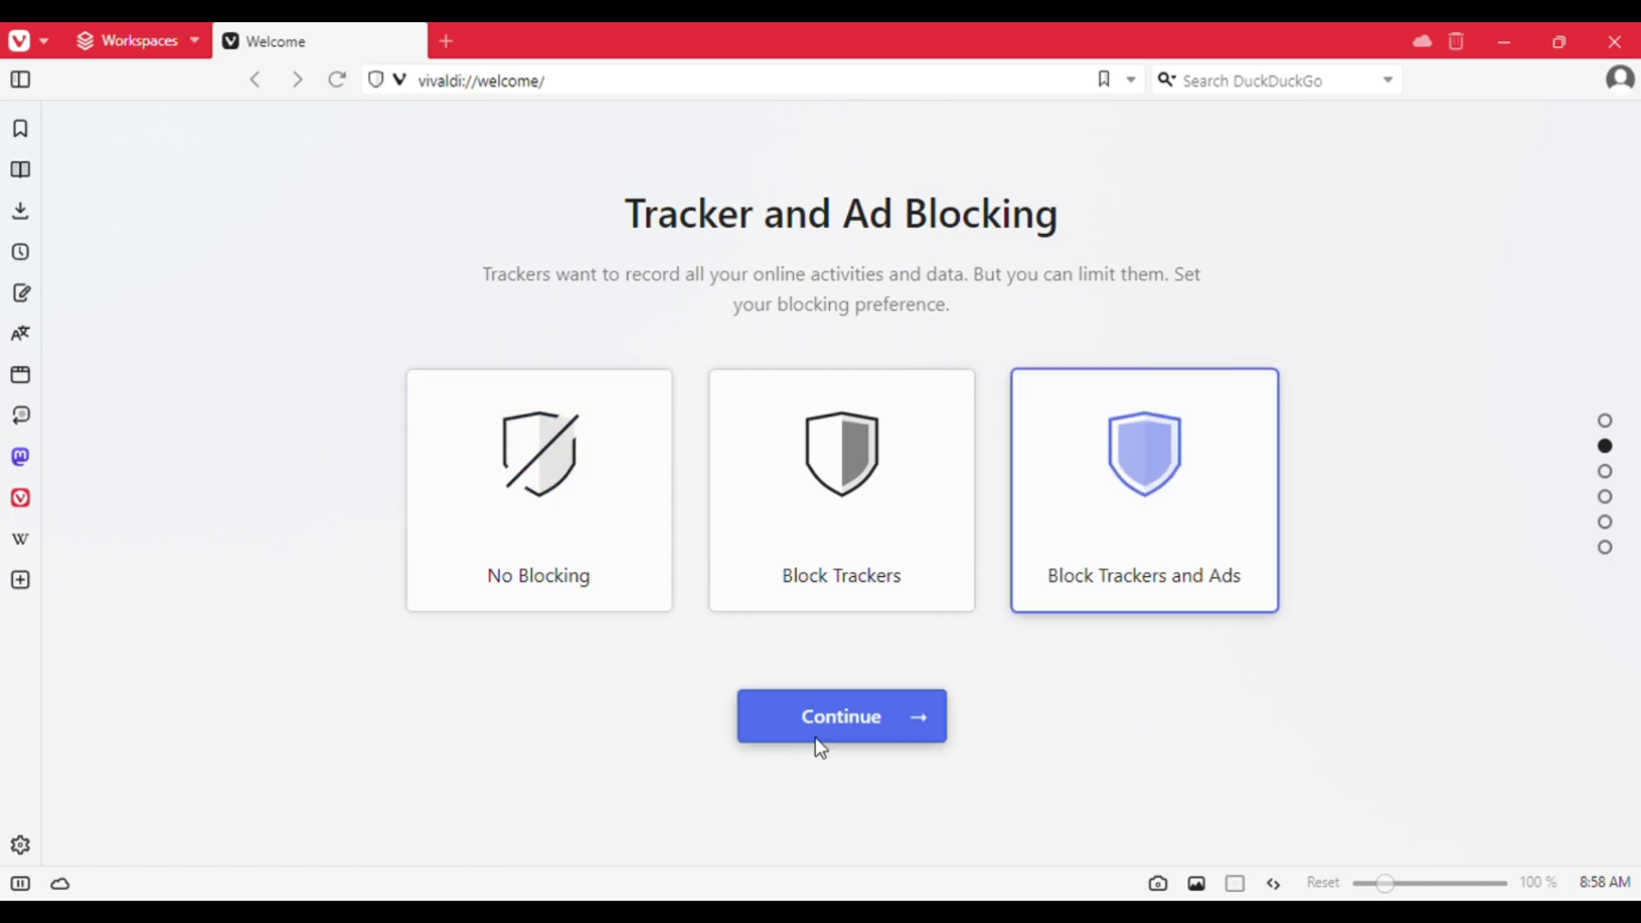
left_click(838, 720)
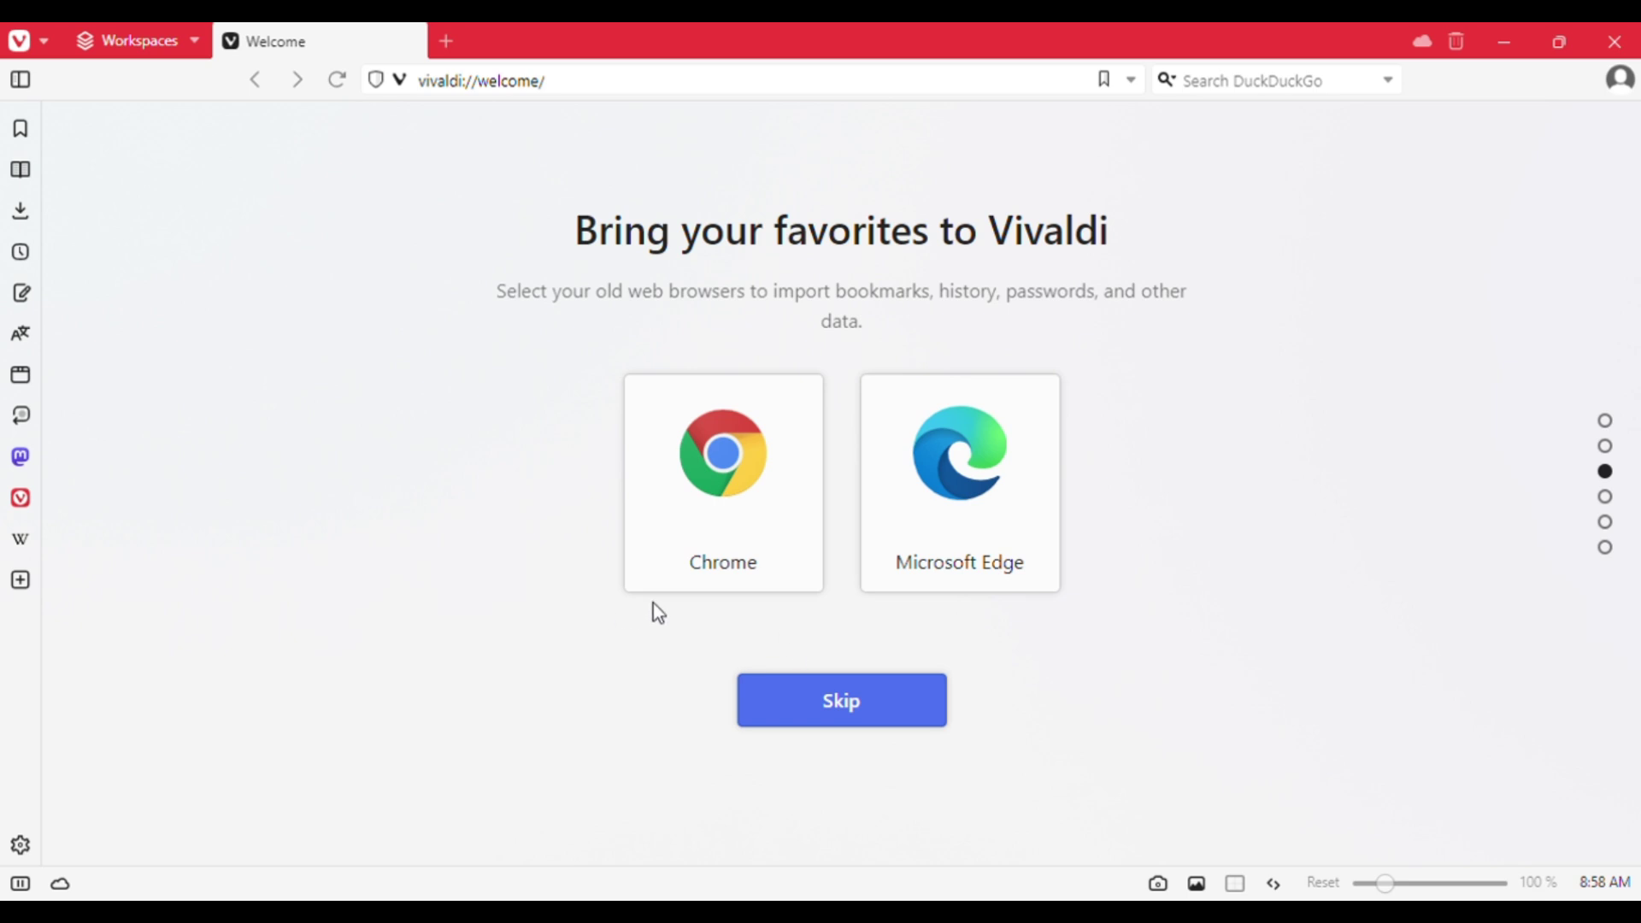
left_click(729, 528)
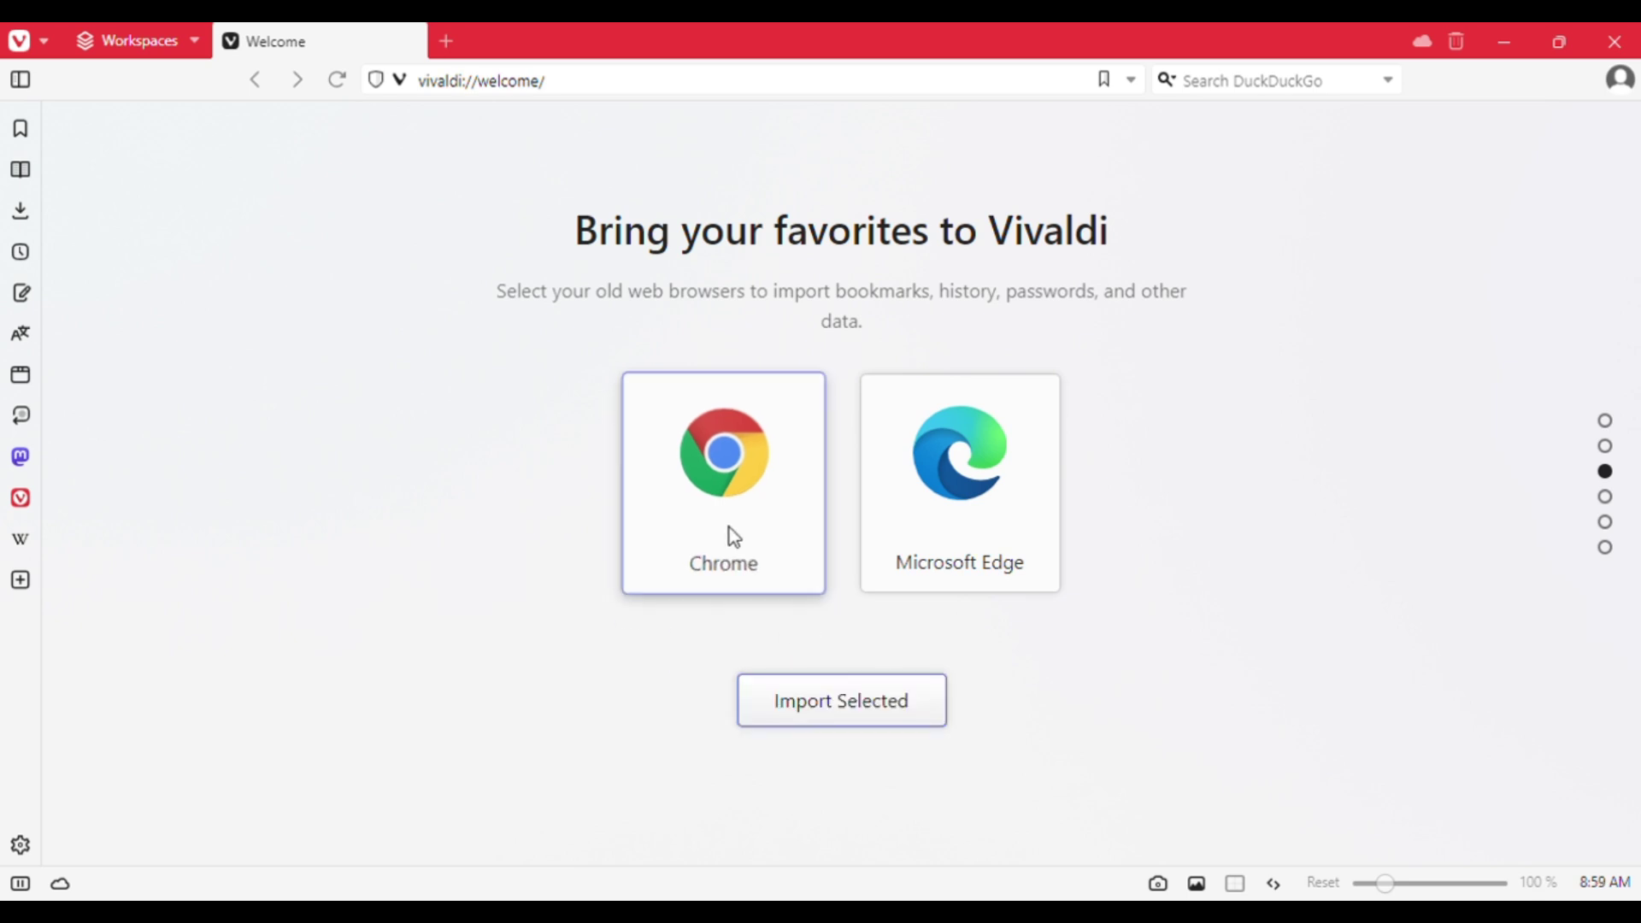
left_click(870, 716)
Preview the Dark and Human themes, then apply the Beach theme
left_click(839, 696)
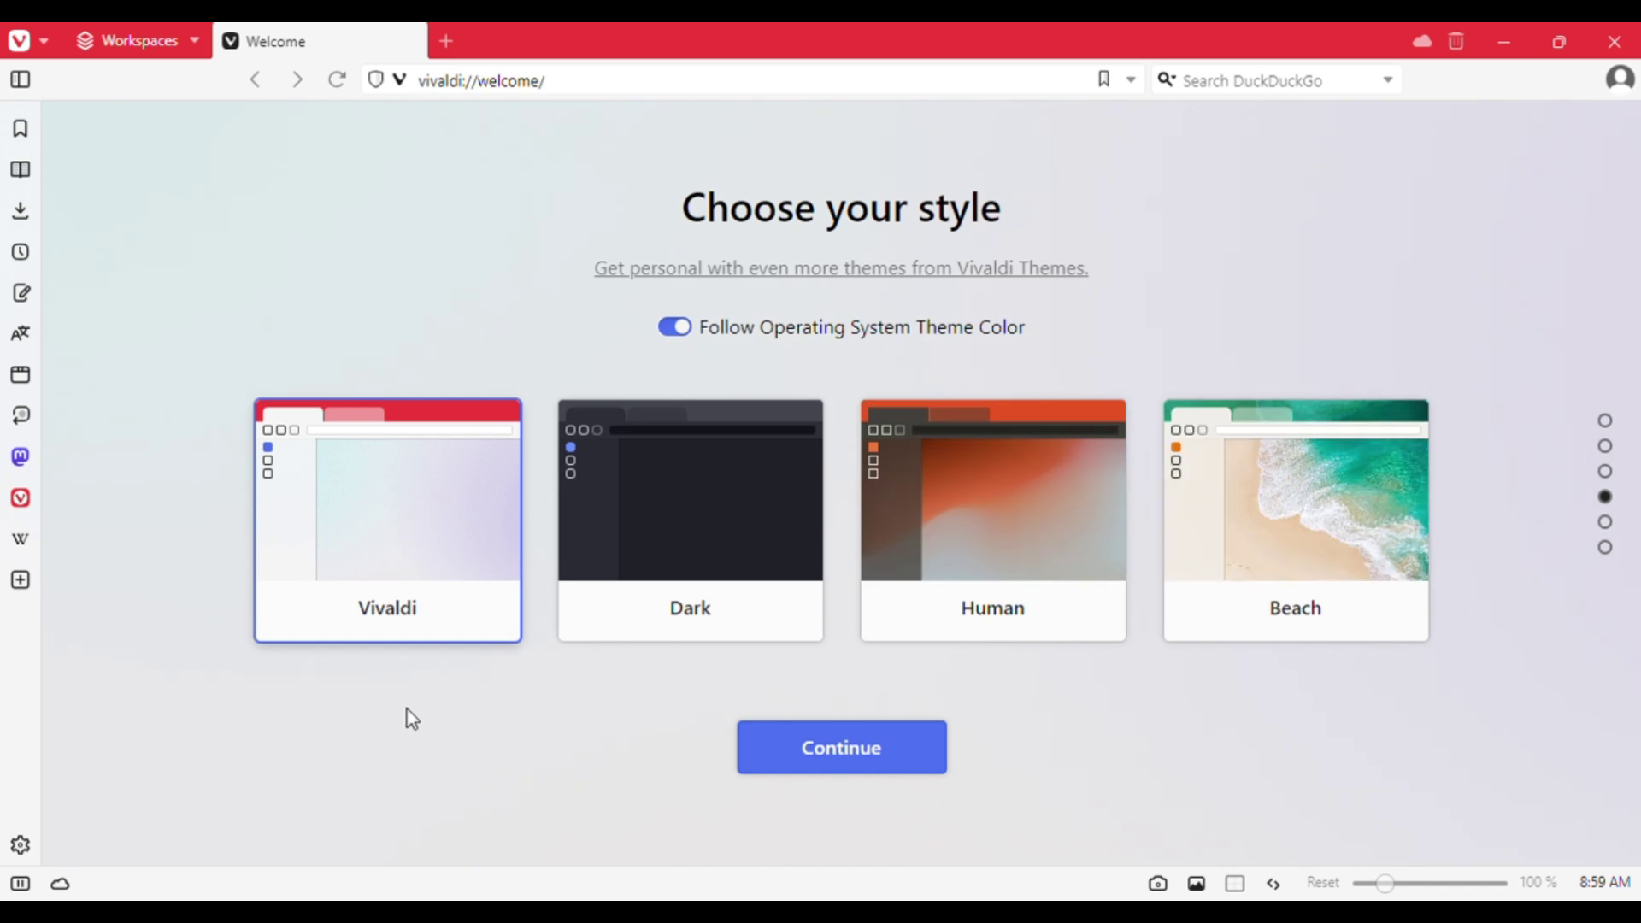
left_click(709, 516)
left_click(1023, 530)
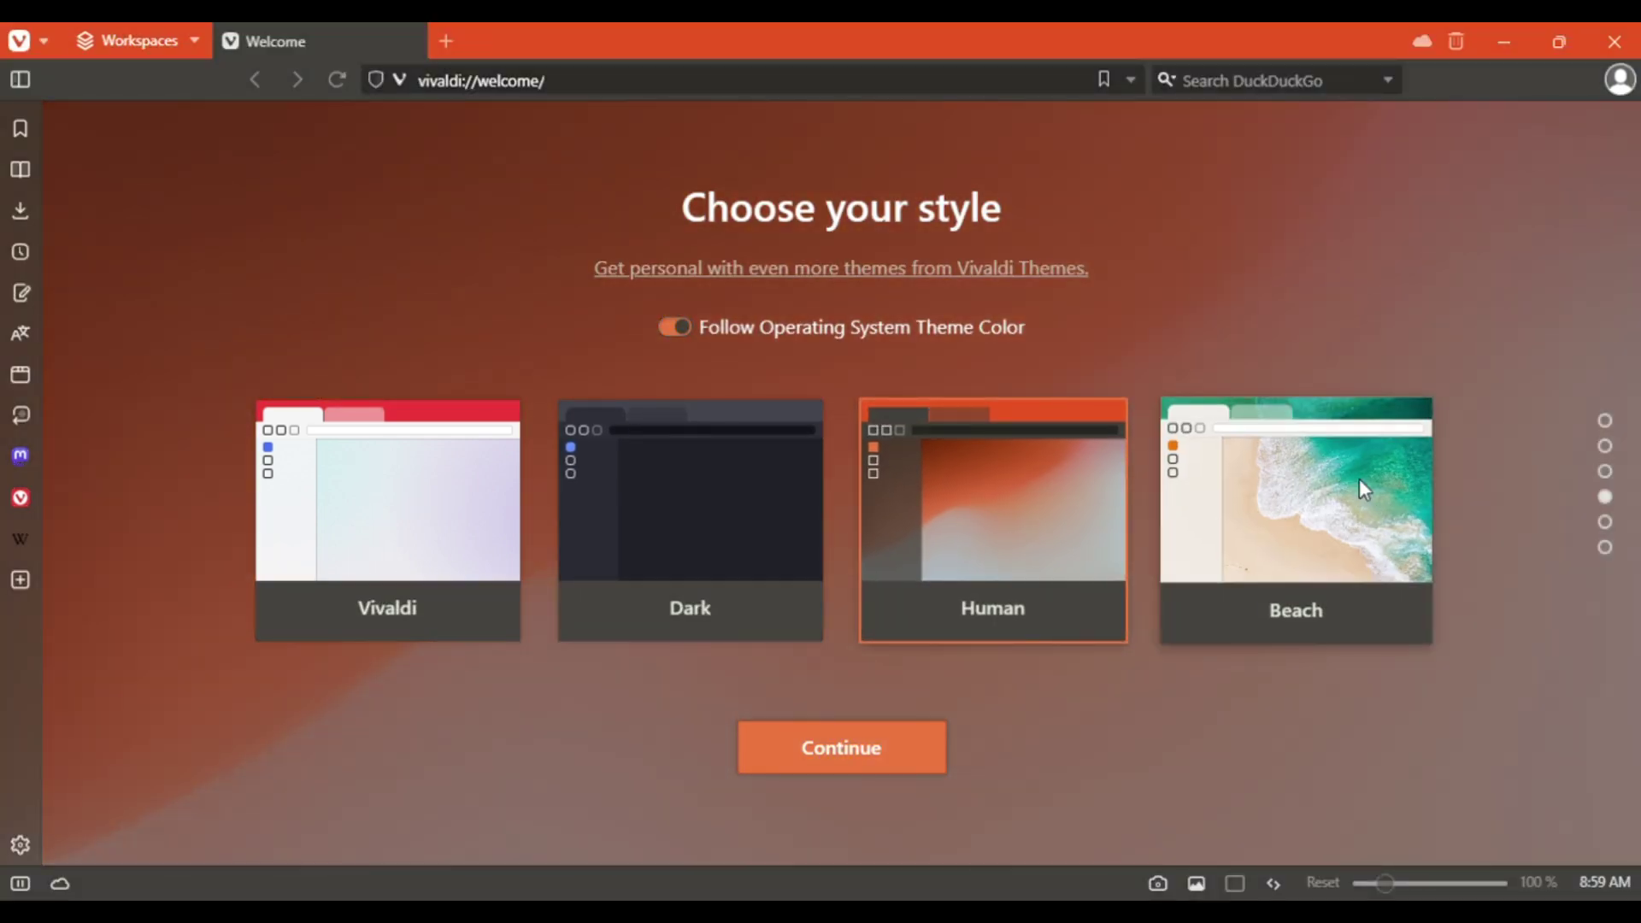
left_click(1357, 484)
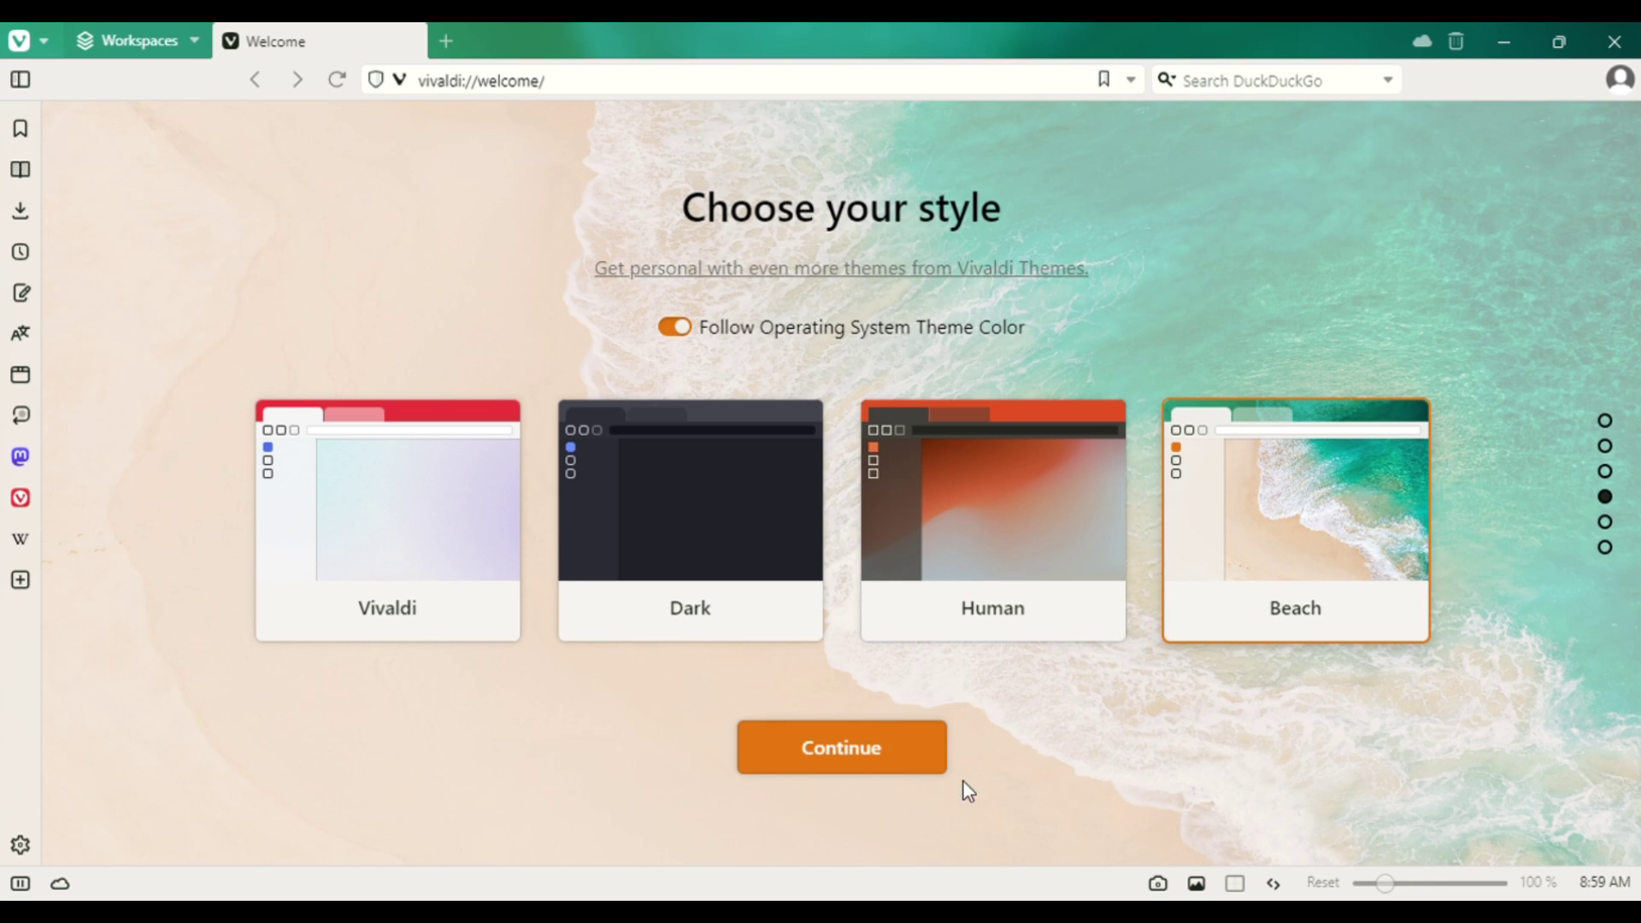
left_click(882, 759)
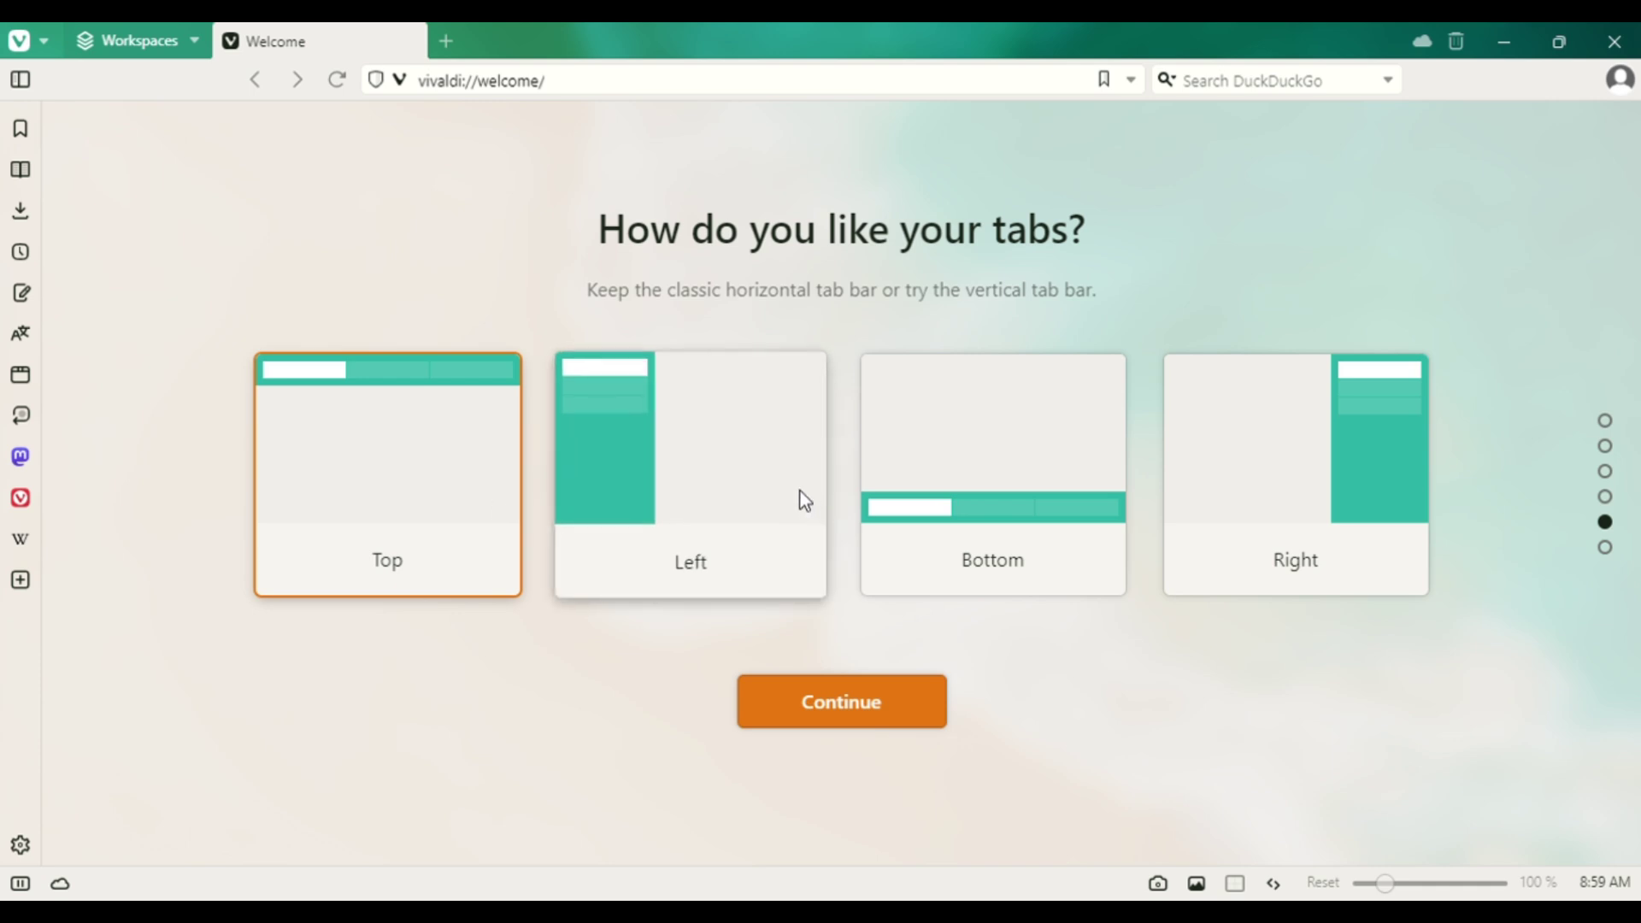
Try left, bottom and right tab positions, then keep the tab bar at the top
left_click(740, 496)
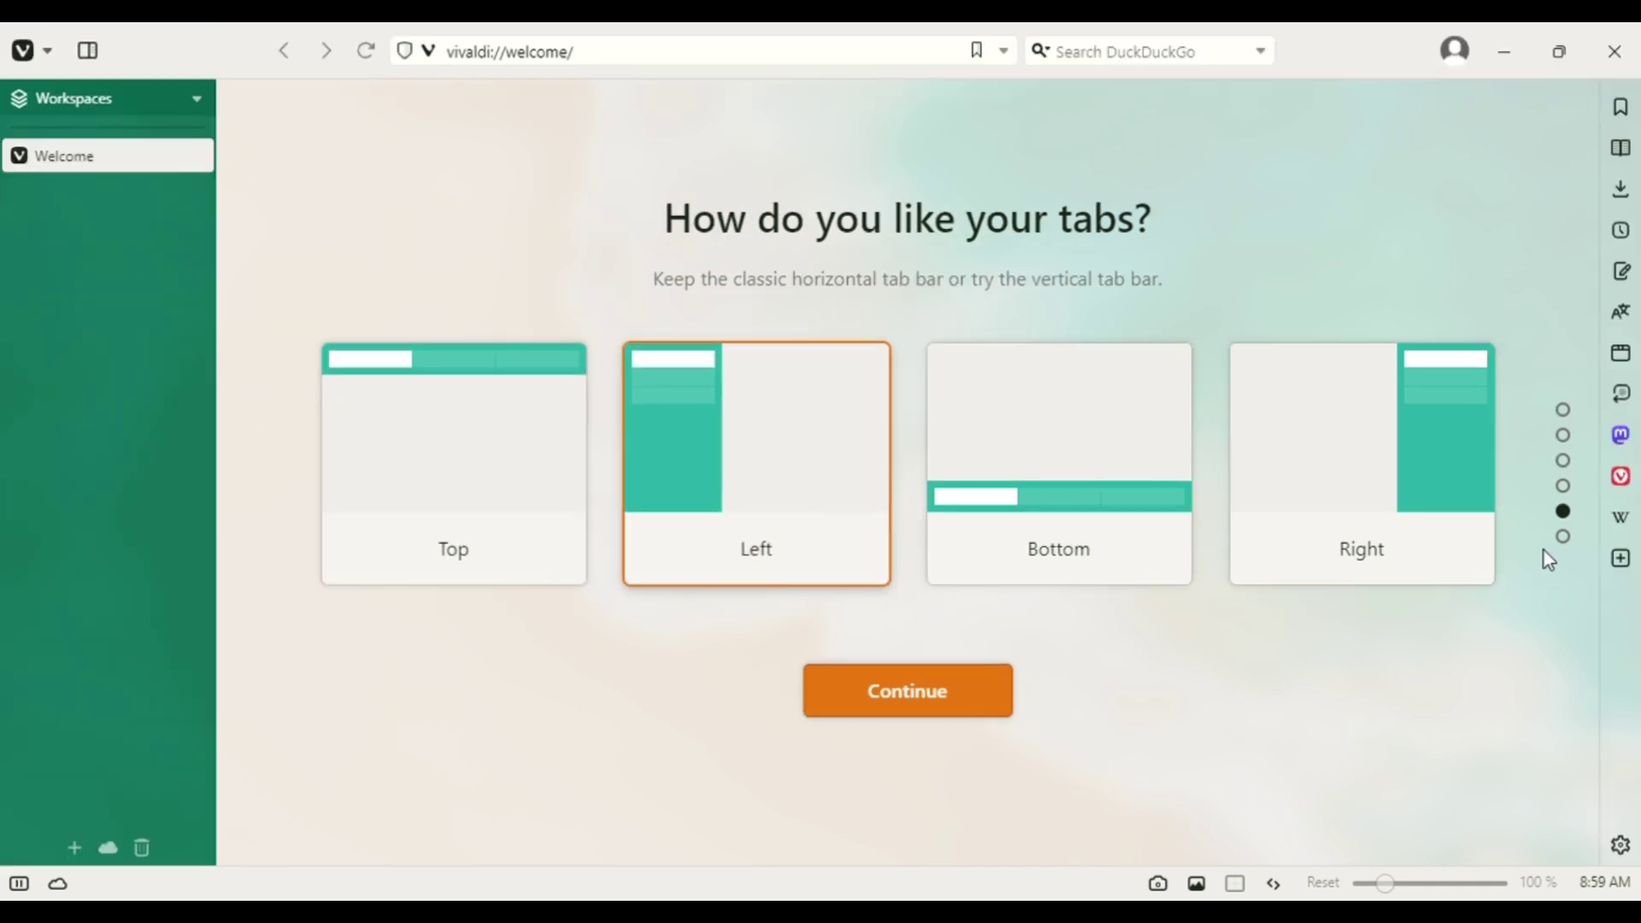
left_click(1058, 445)
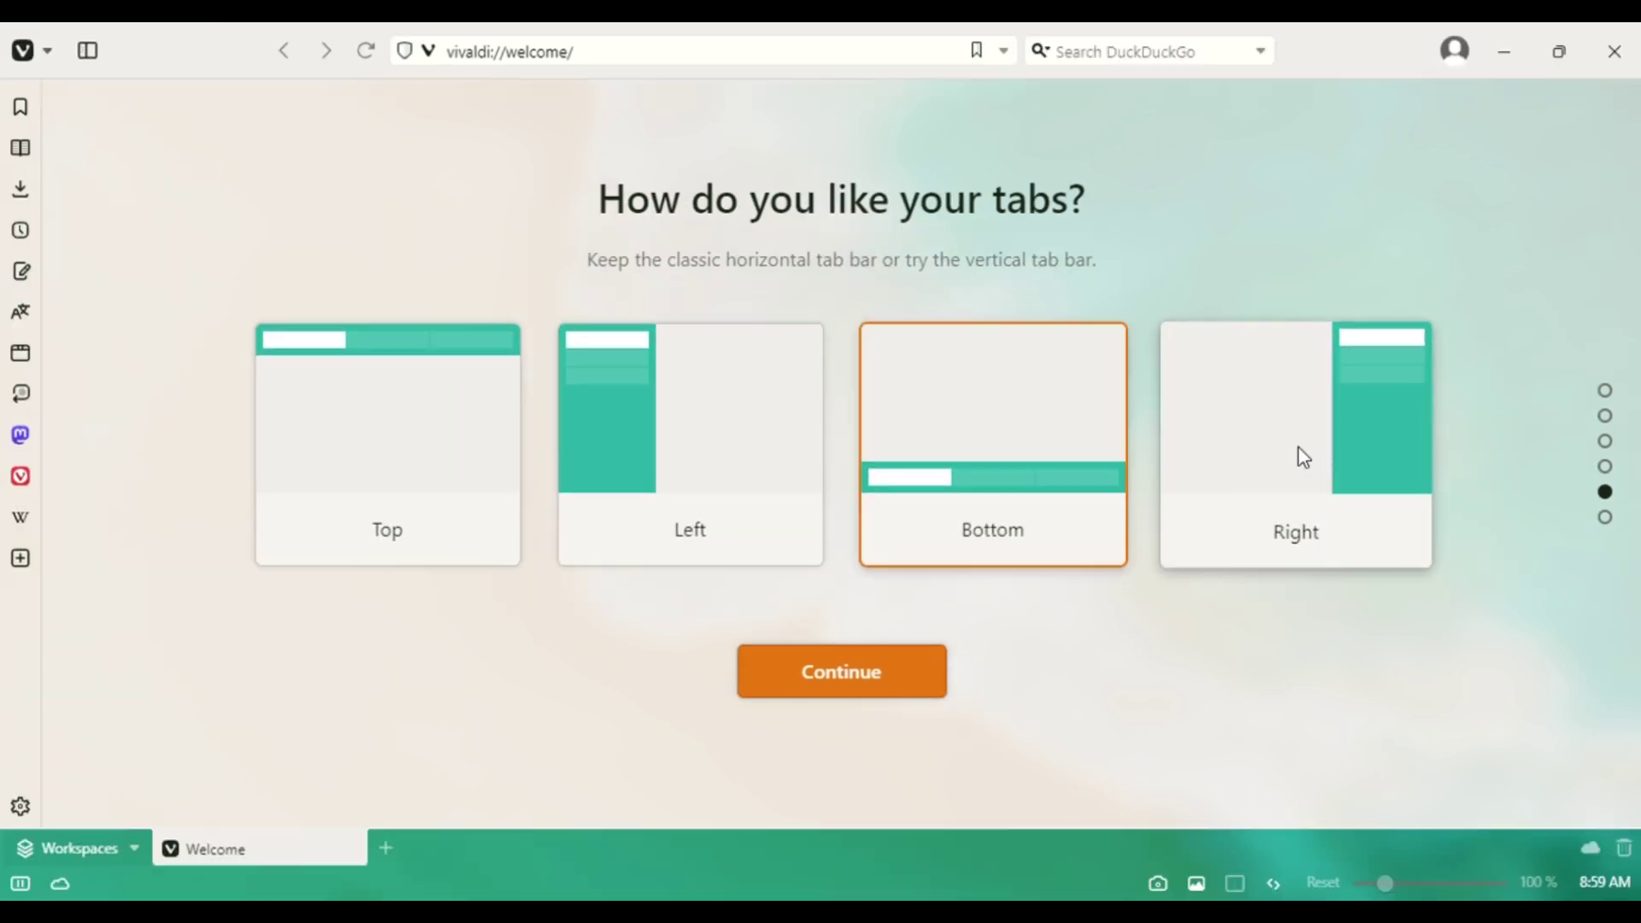
left_click(1260, 441)
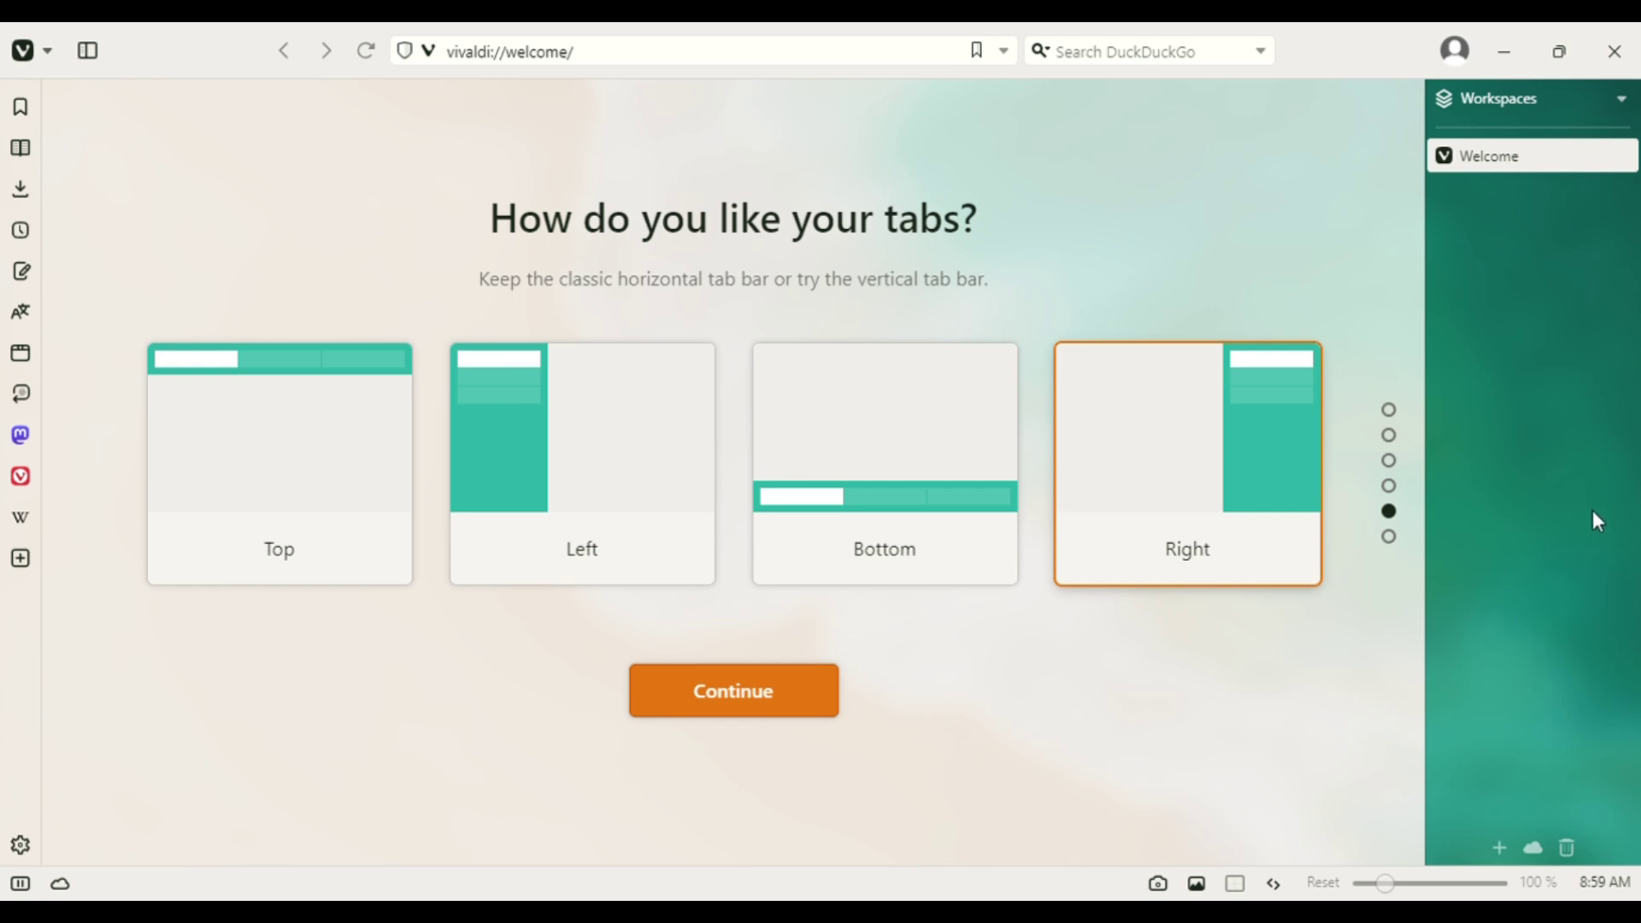
left_click(238, 490)
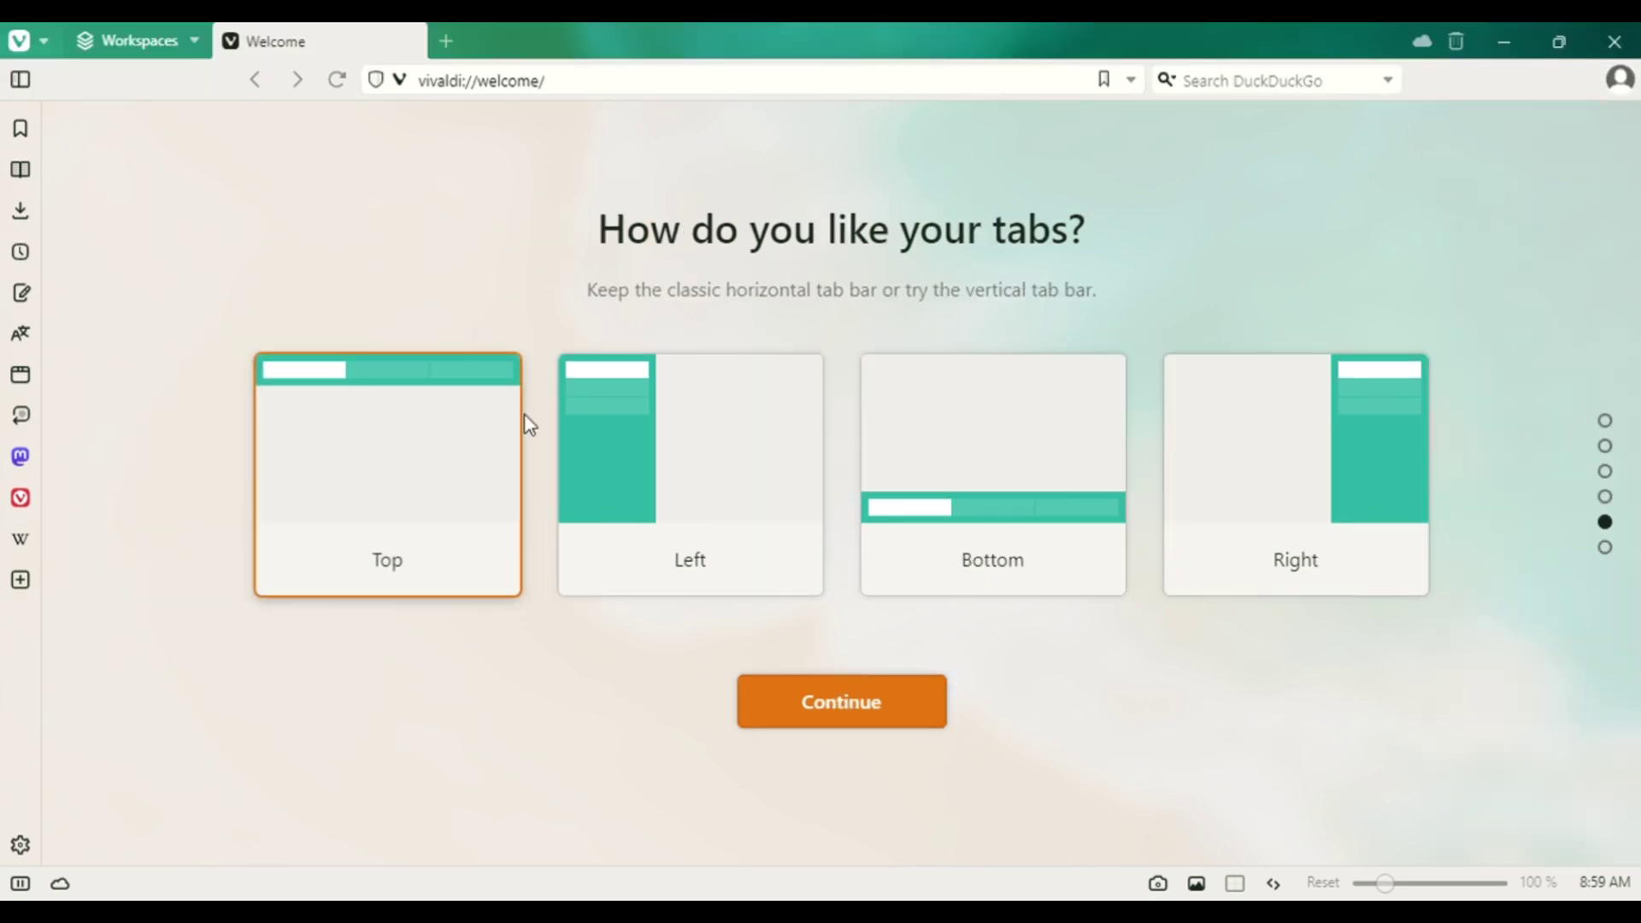
left_click(881, 706)
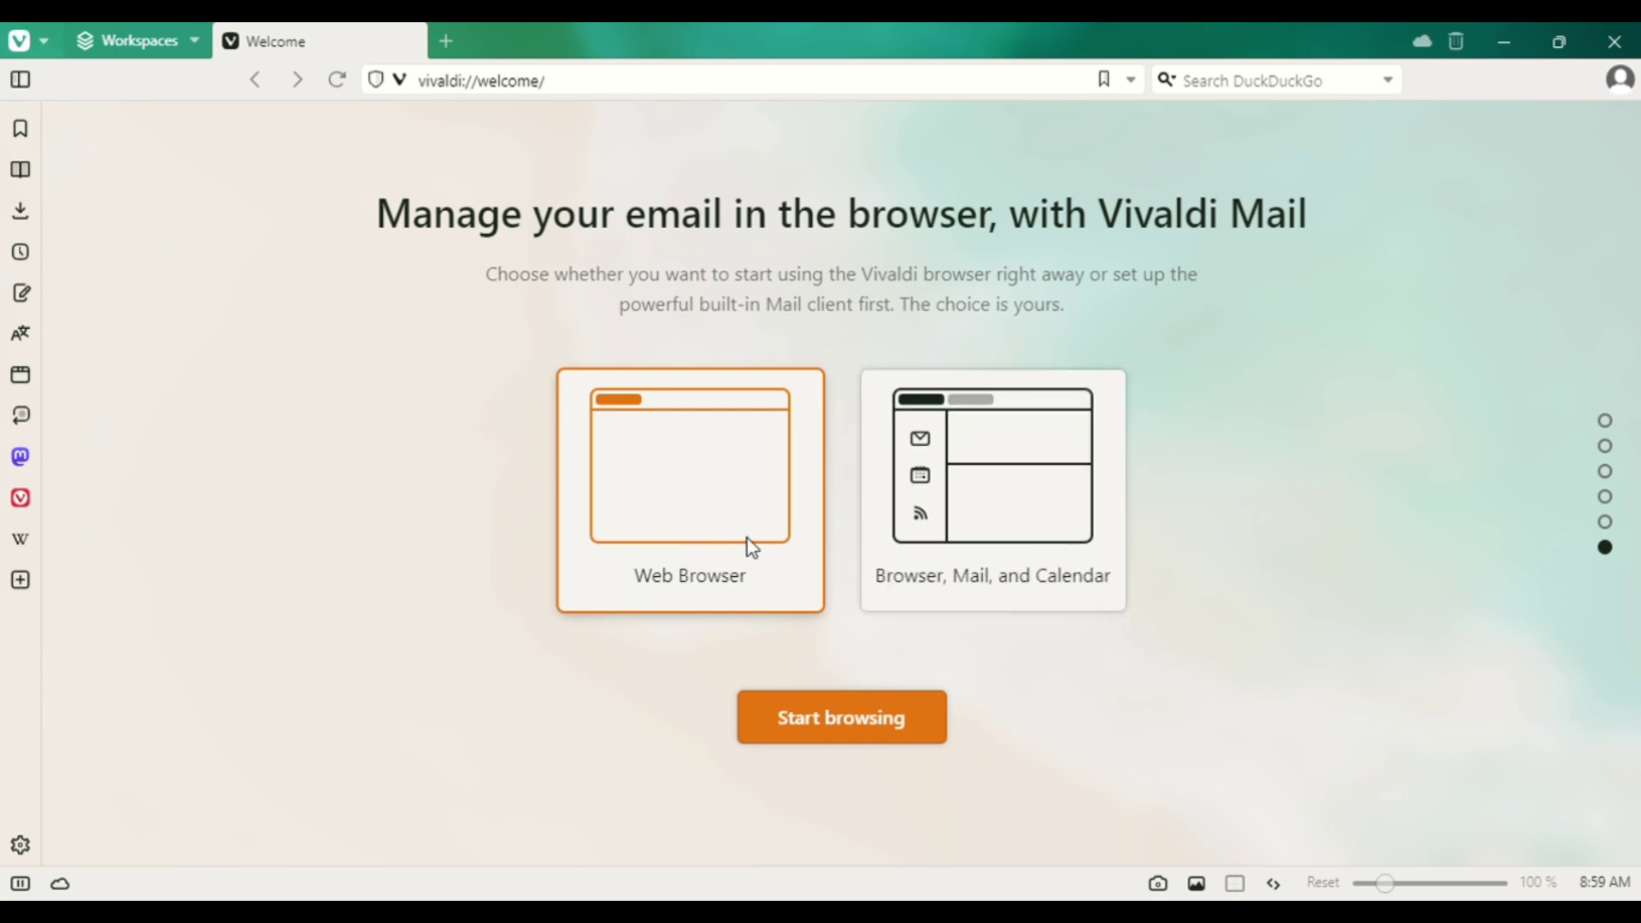
Finish setup as a plain web browser and scroll the Get started page
left_click(877, 729)
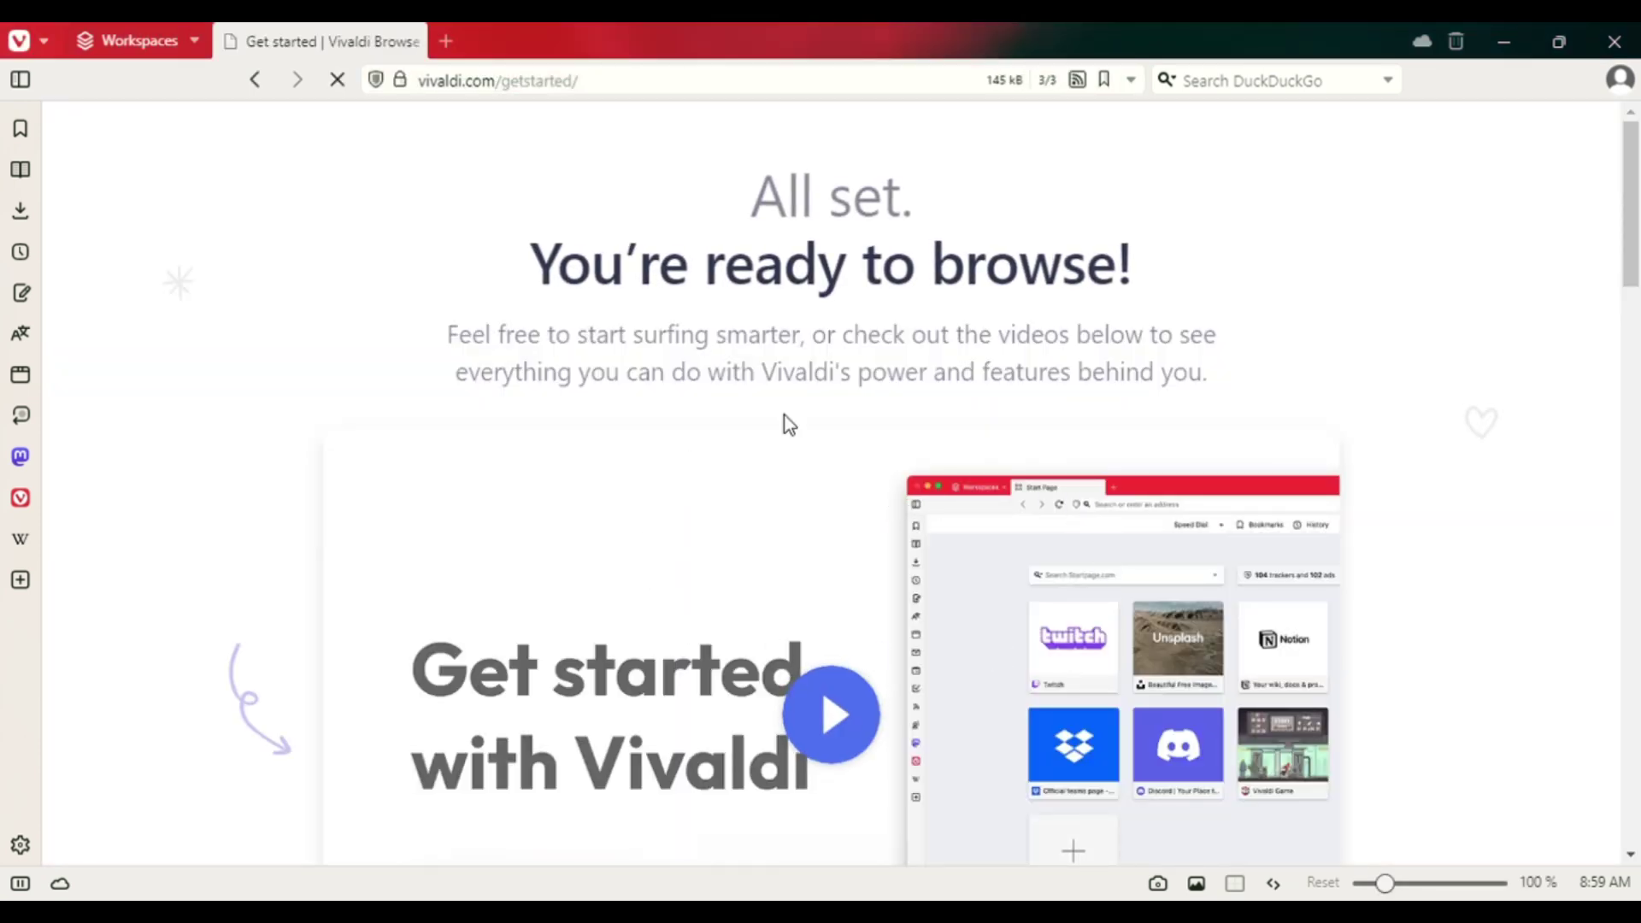
scroll(855, 556, "down", 8)
scroll(842, 565, "up", 8)
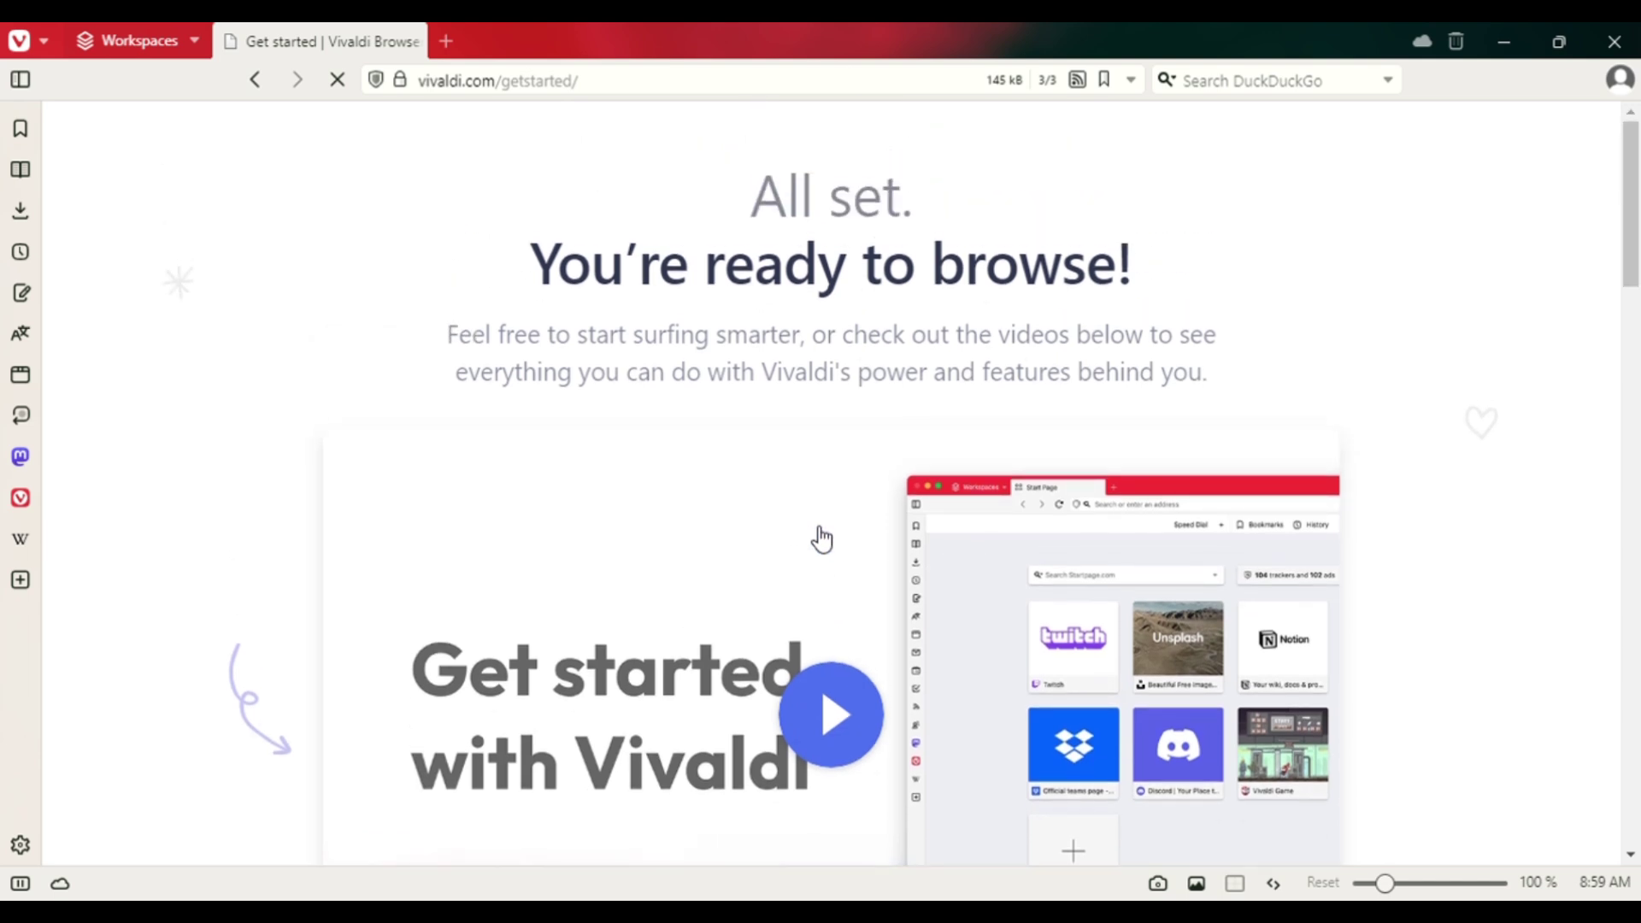
Load tradingview.com in a new Vivaldi tab
left_click(444, 40)
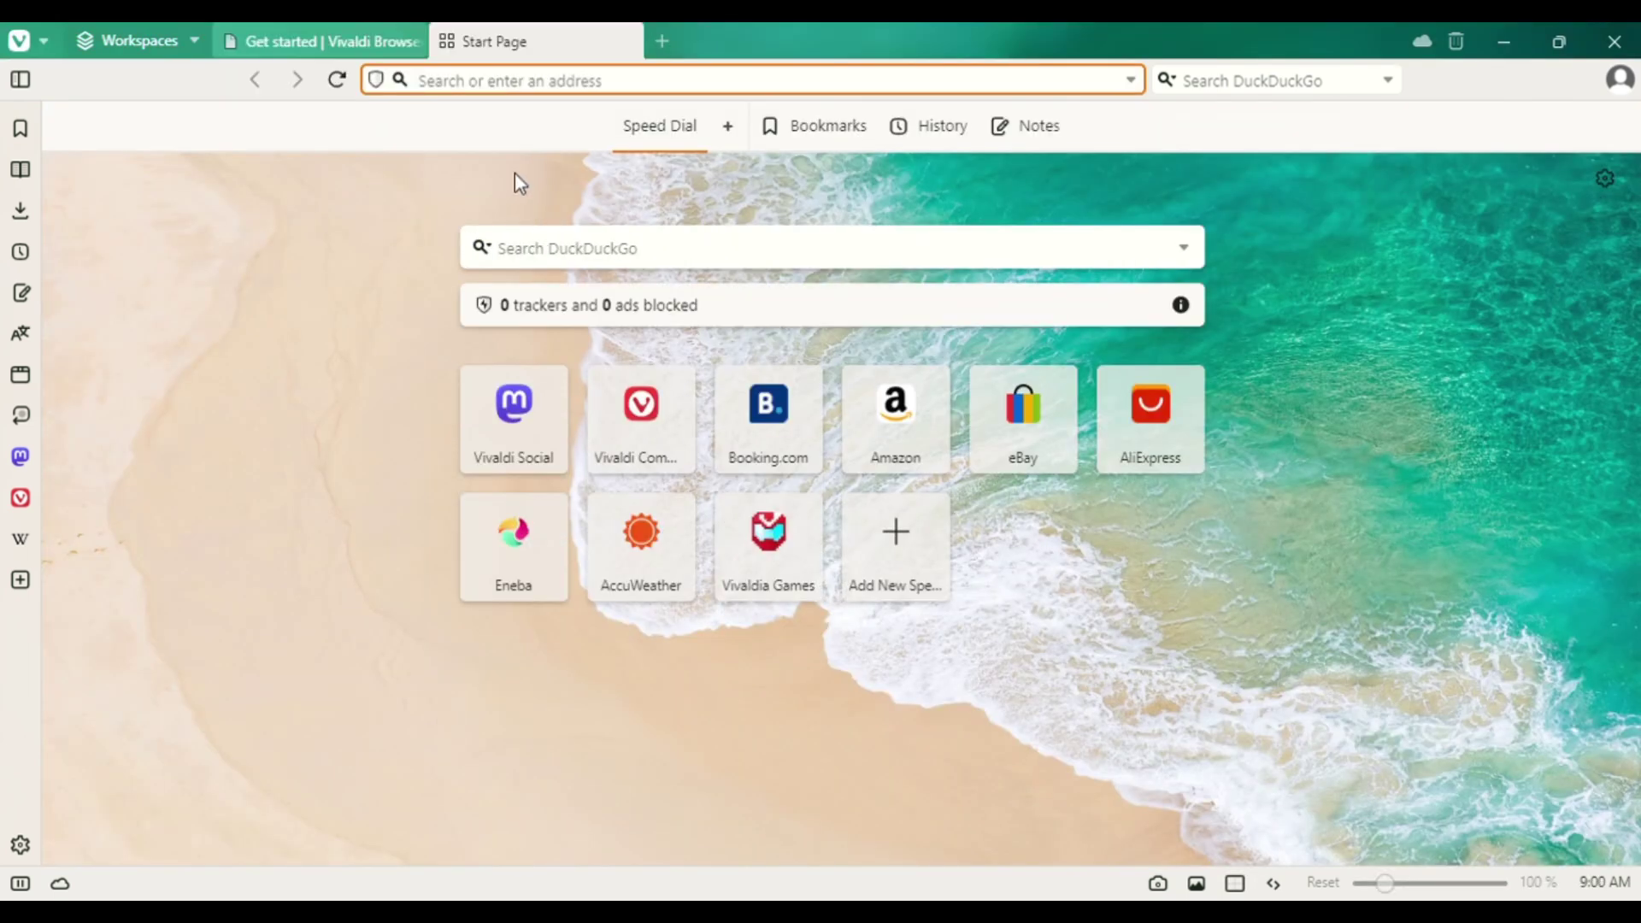
type("trad")
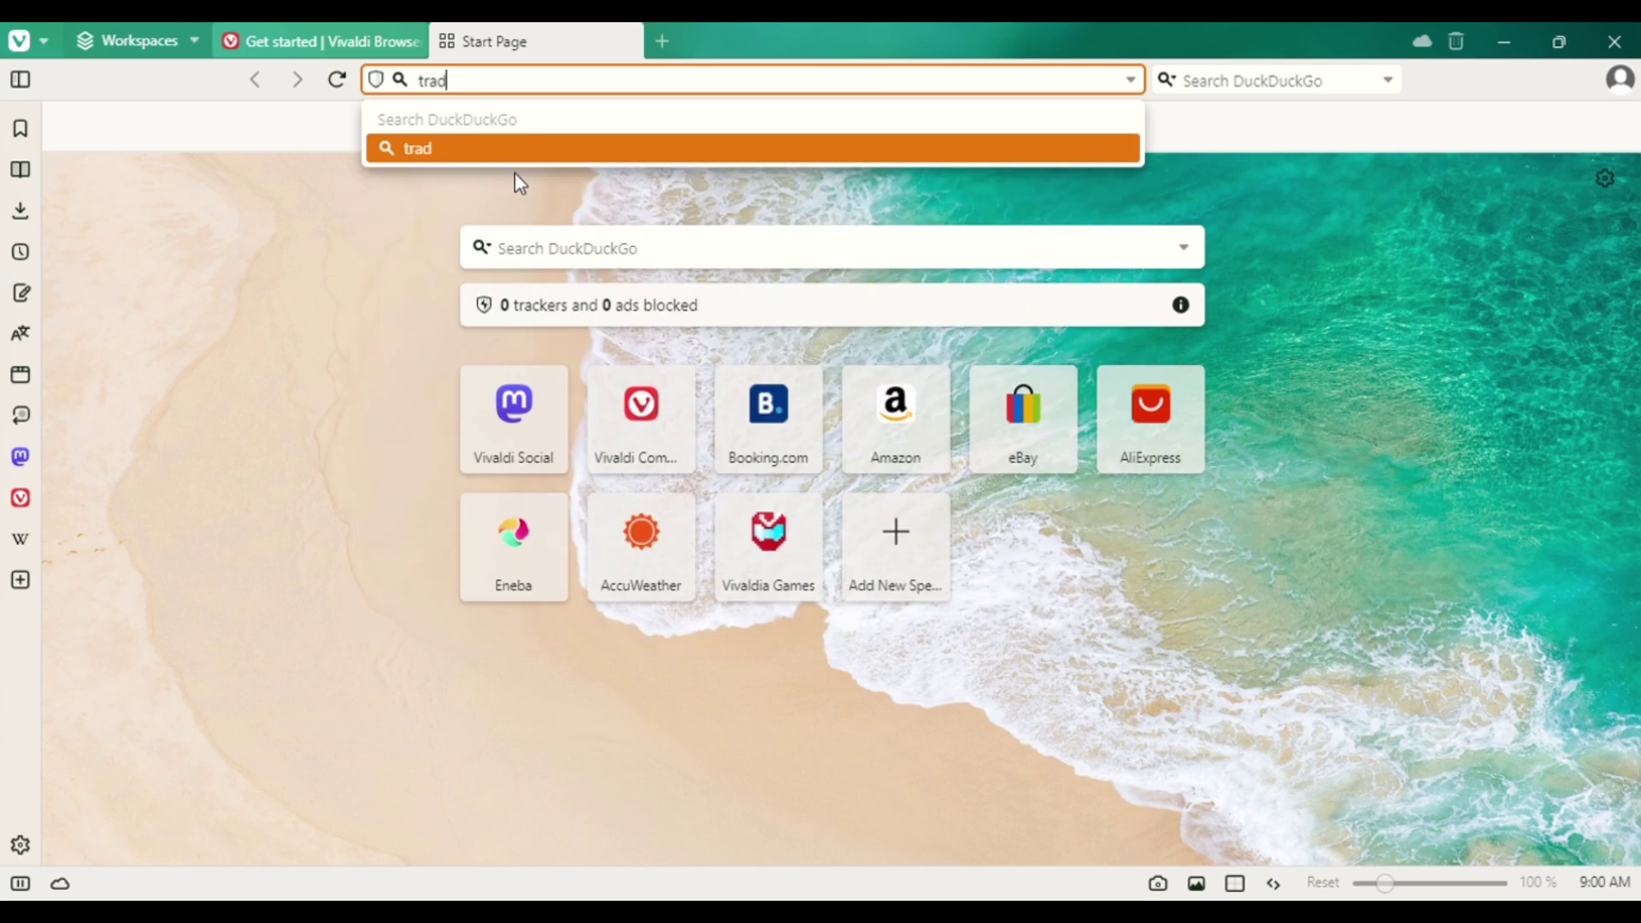
type("ingview.c")
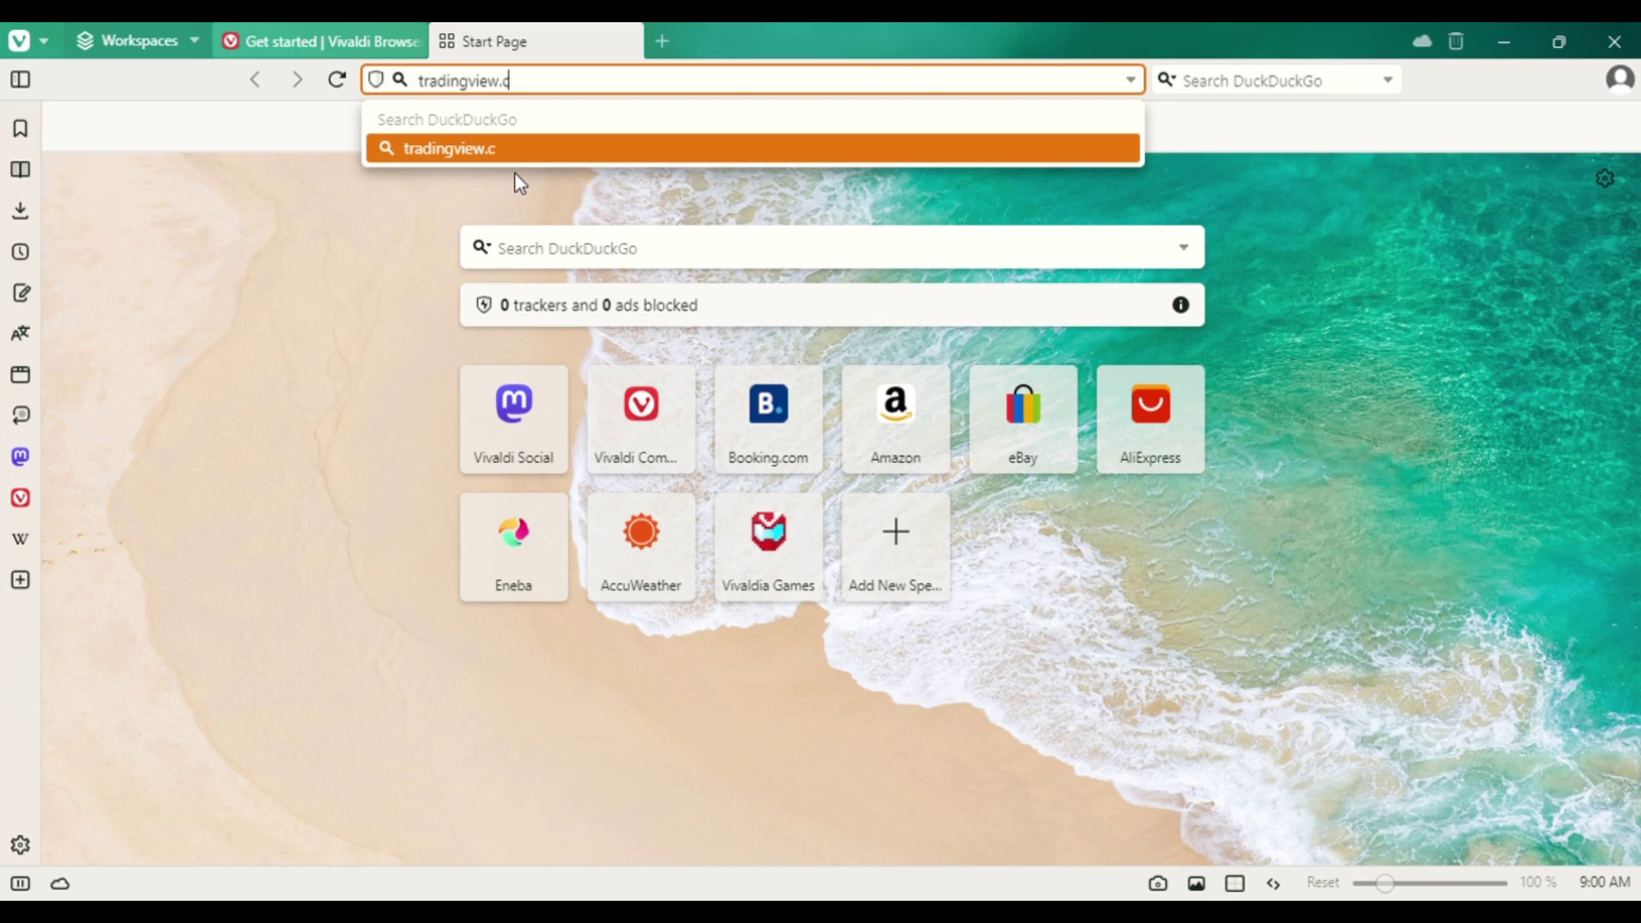
type("om")
key("Return")
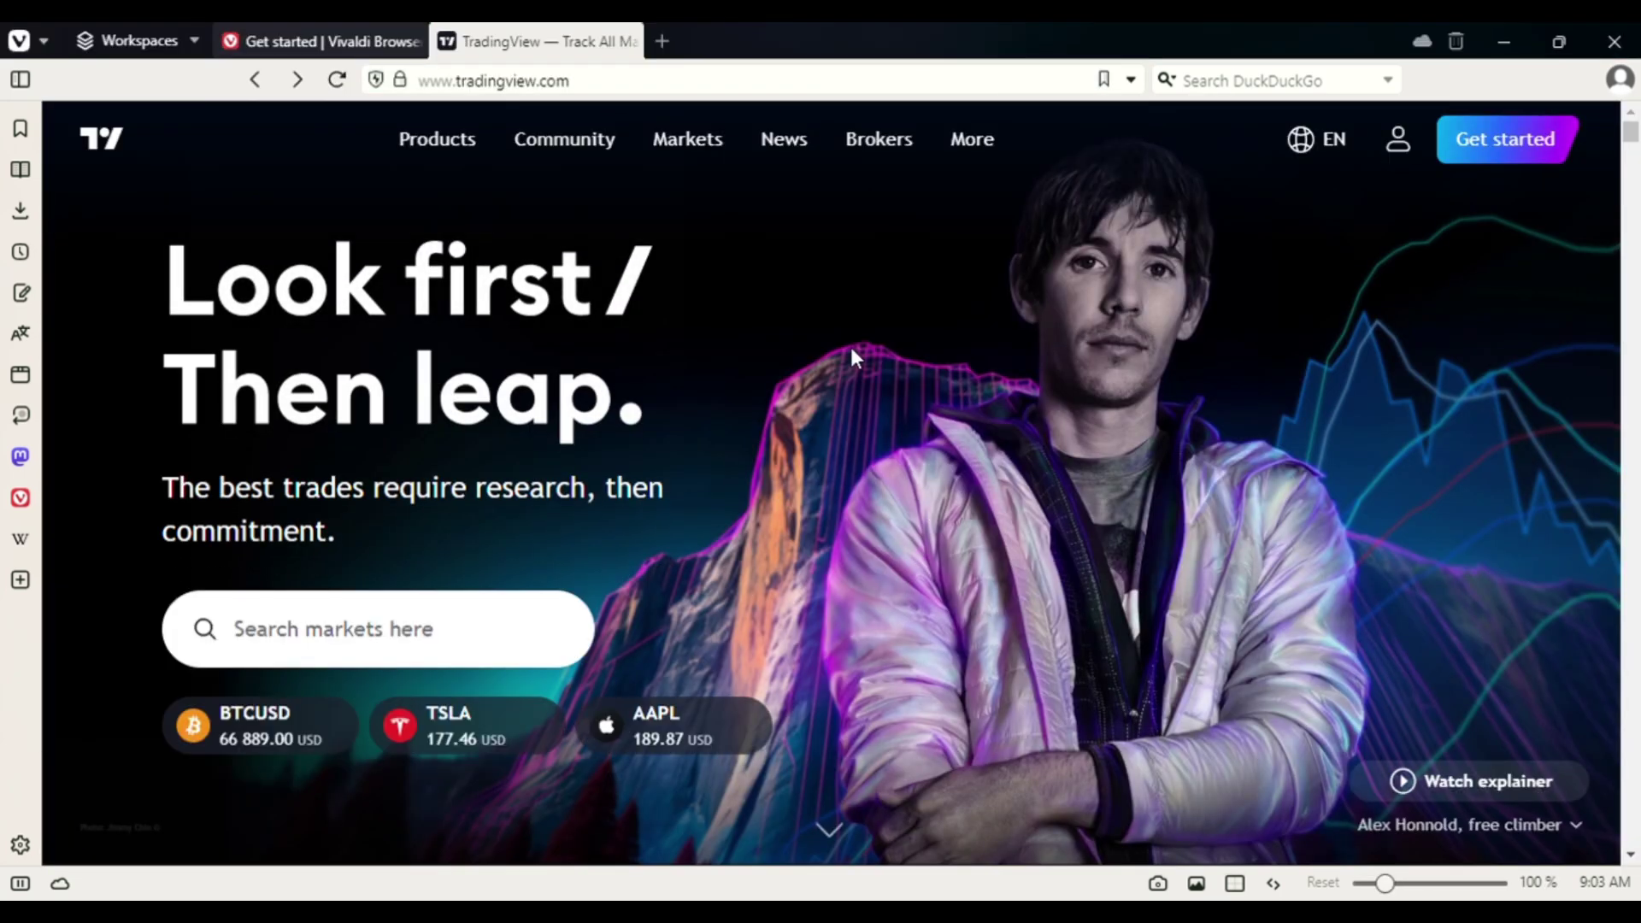
Scroll through the market summary and news, enlarging the page zoom
scroll(795, 268, "down", 15)
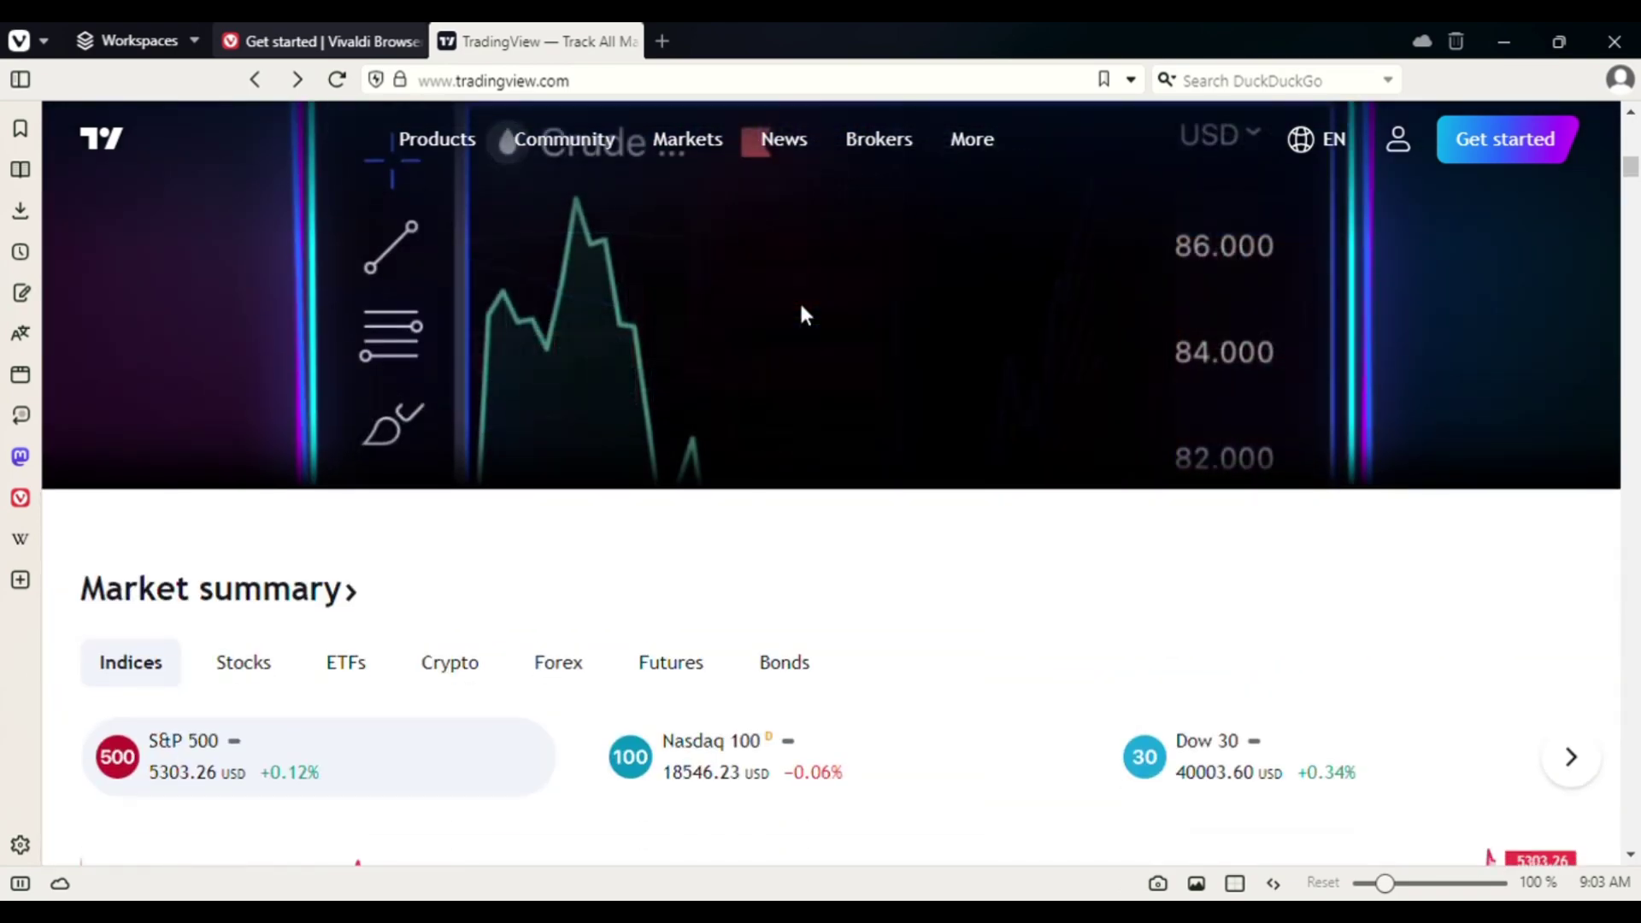
scroll(797, 366, "down", 10)
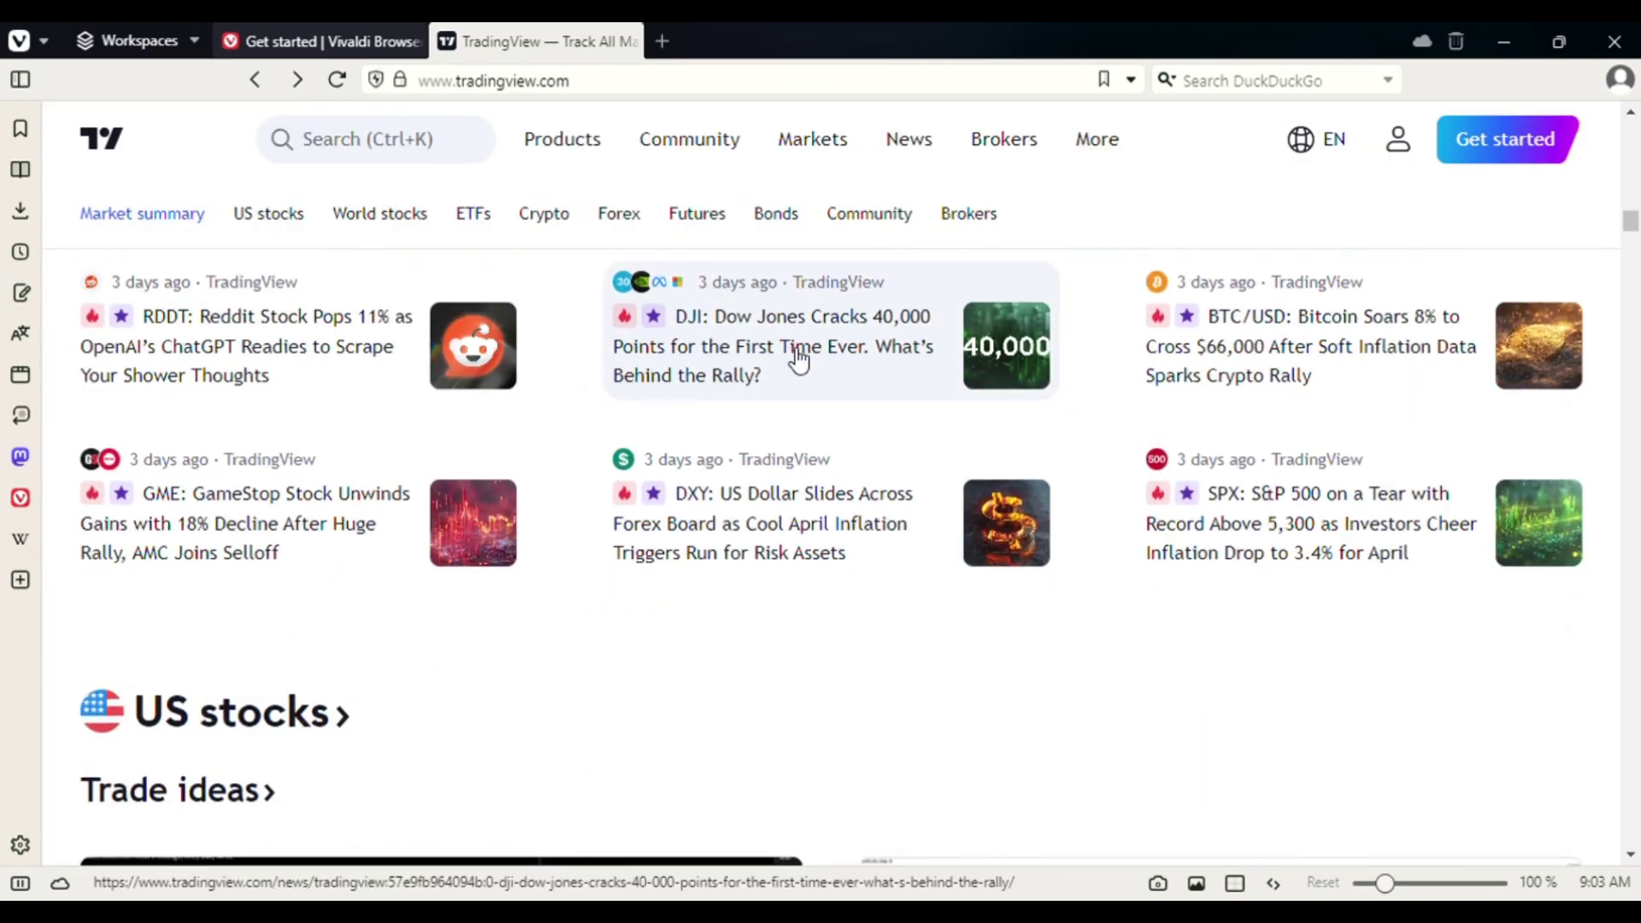
scroll(312, 393, "down", 3)
scroll(1043, 487, "down", 5)
scroll(1081, 530, "up", 15)
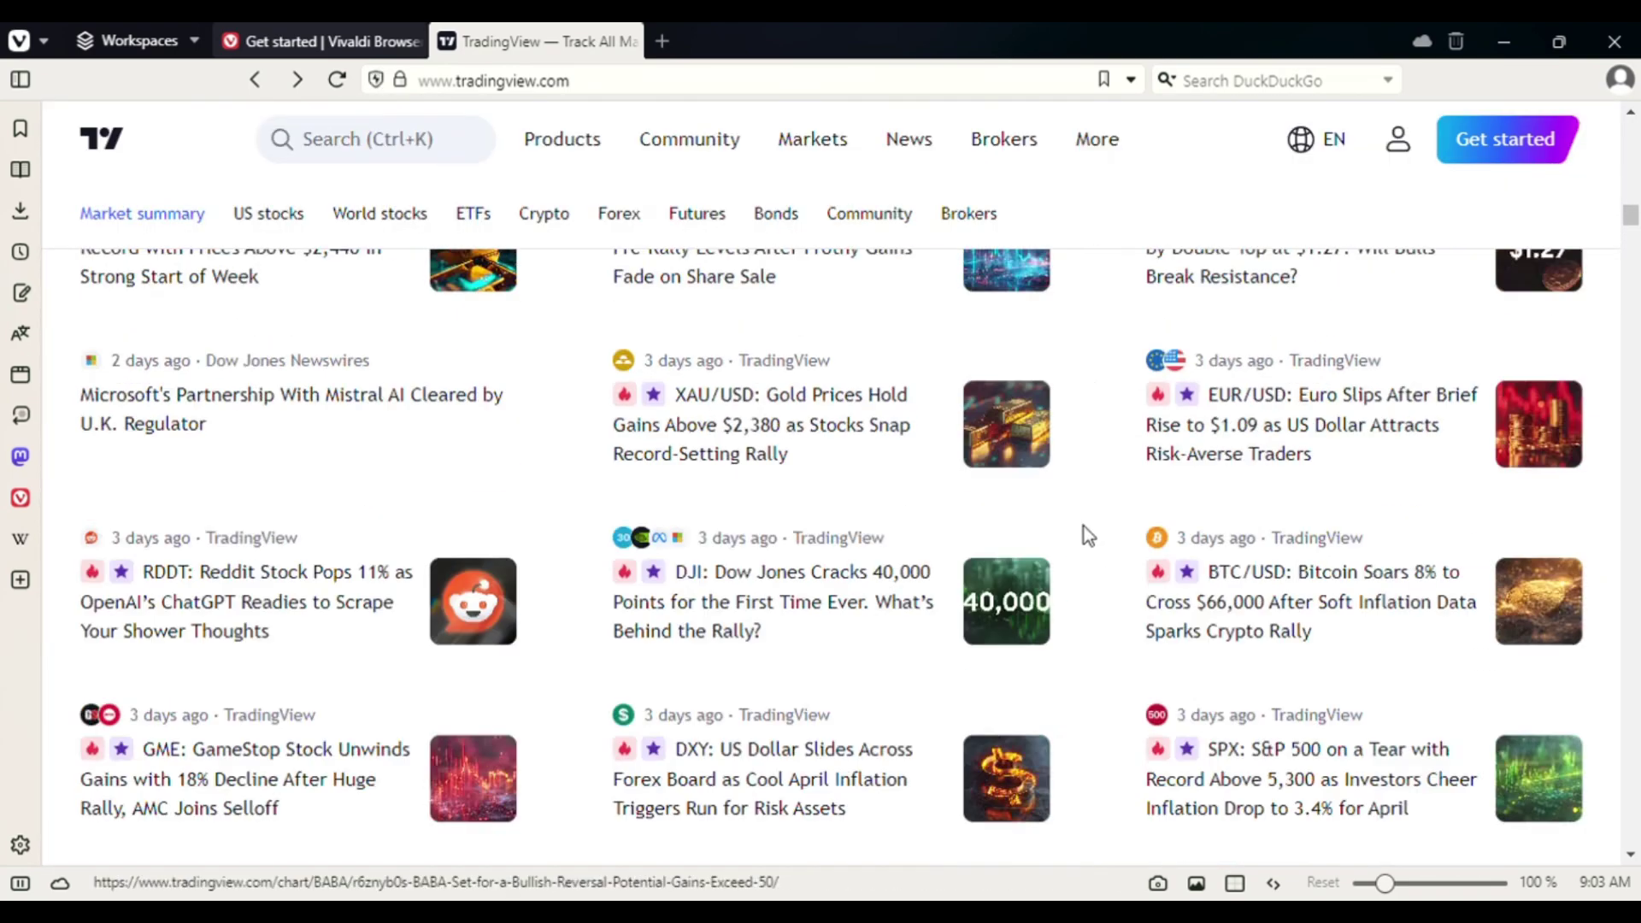
scroll(1078, 517, "up", 10)
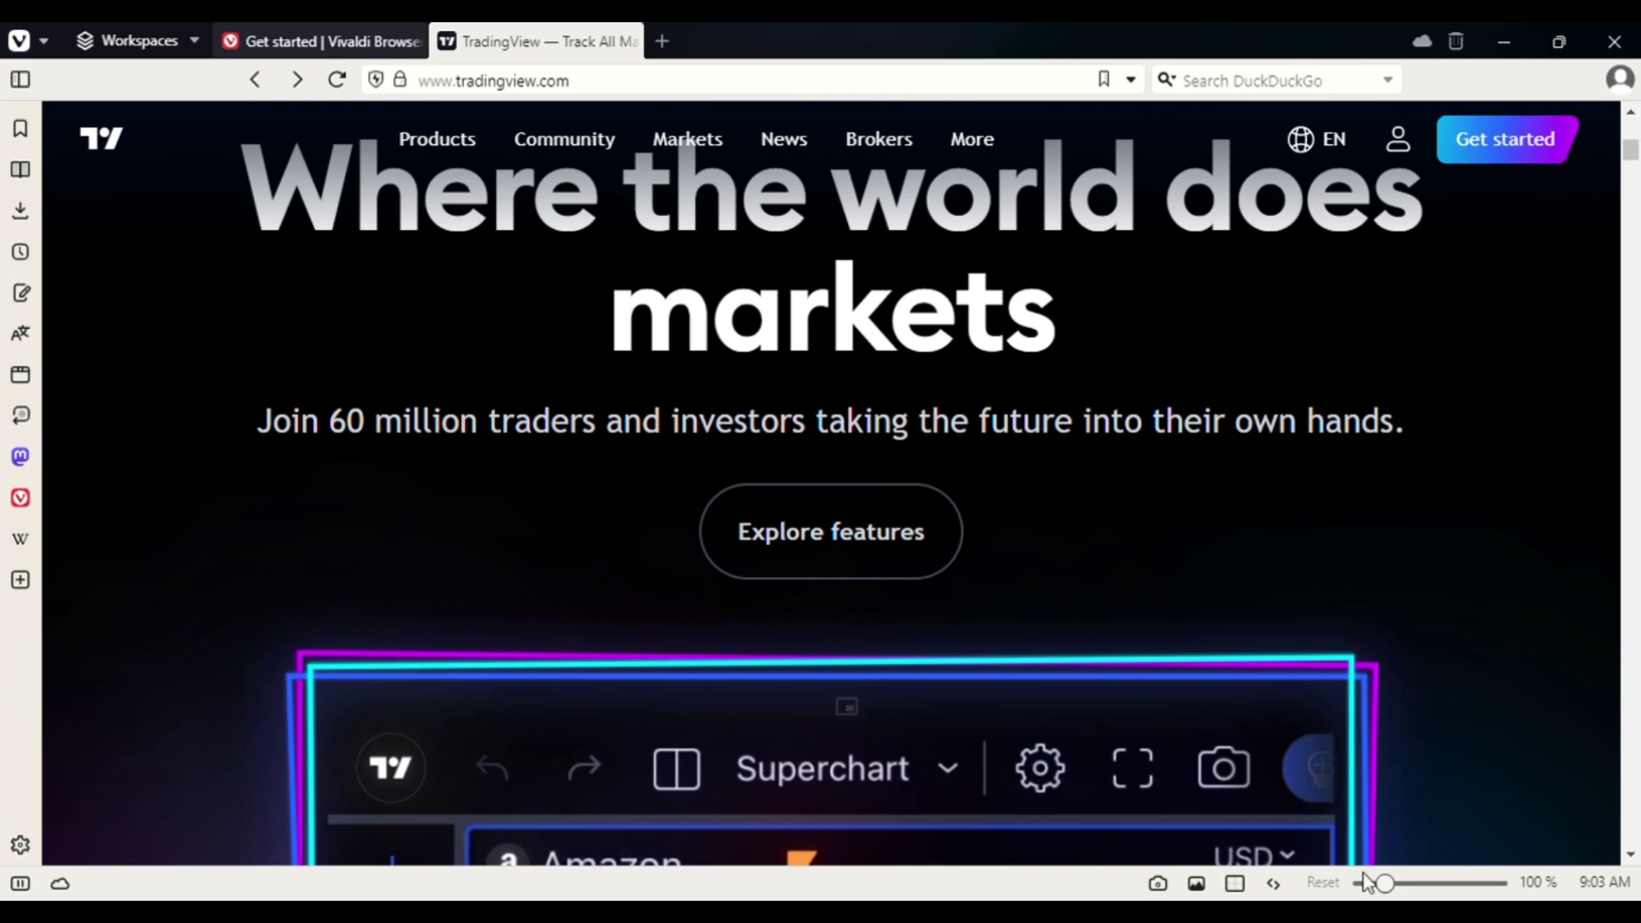
left_click_drag(1385, 884, 1424, 884)
scroll(826, 513, "up", 8)
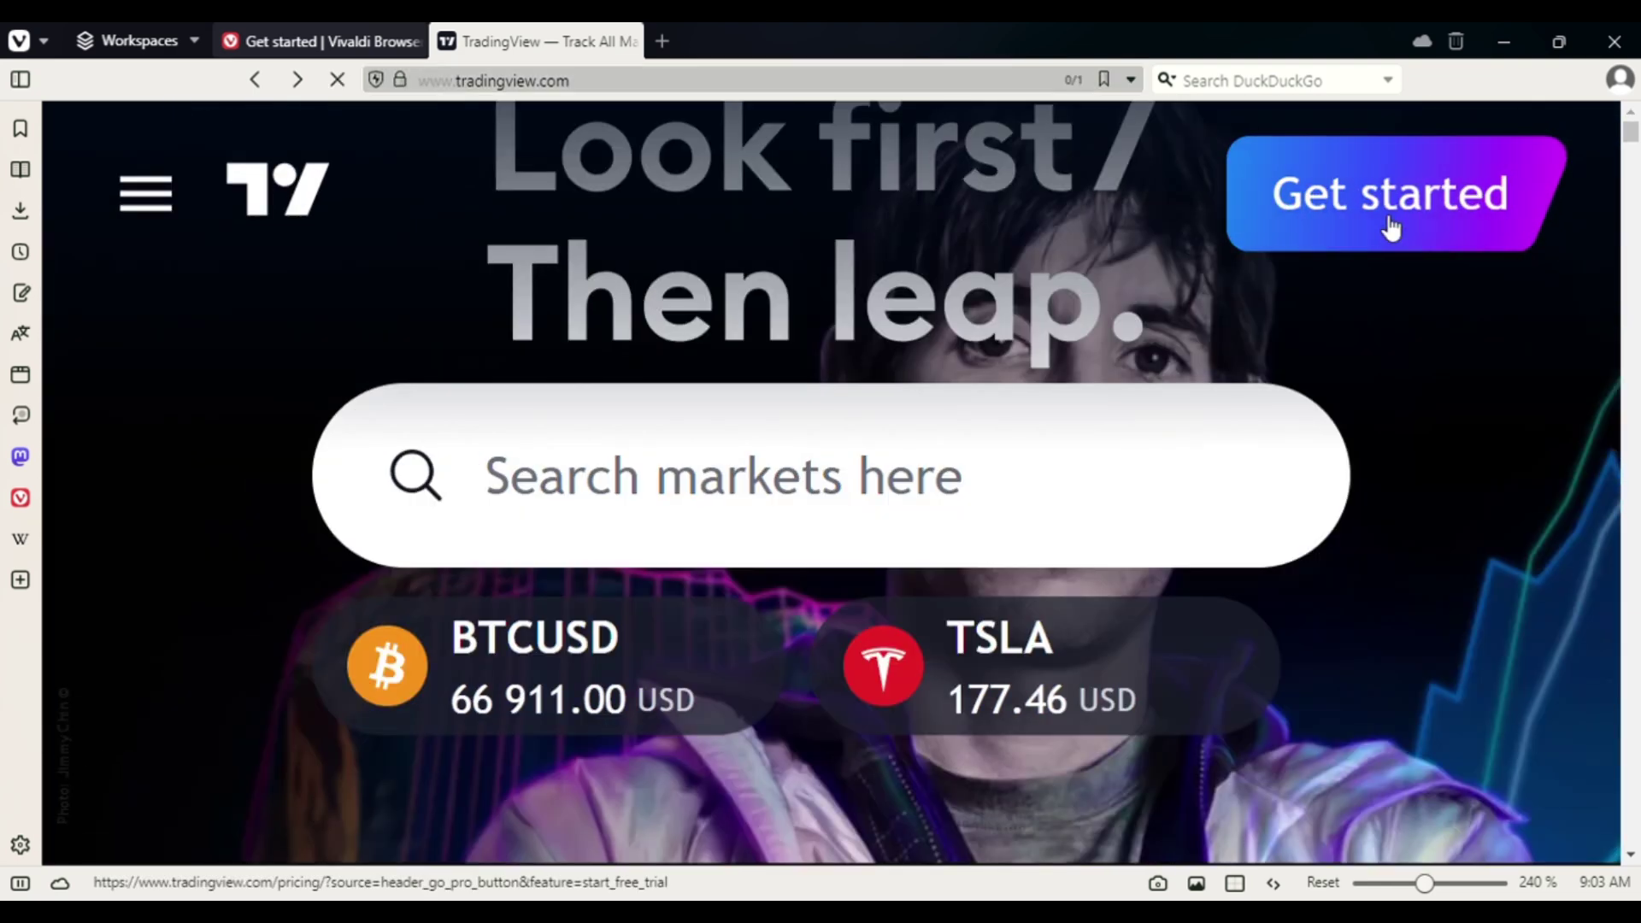
Open the pricing page, reset the zoom, and scroll through the Essential, Plus and Premium plans
left_click(1390, 220)
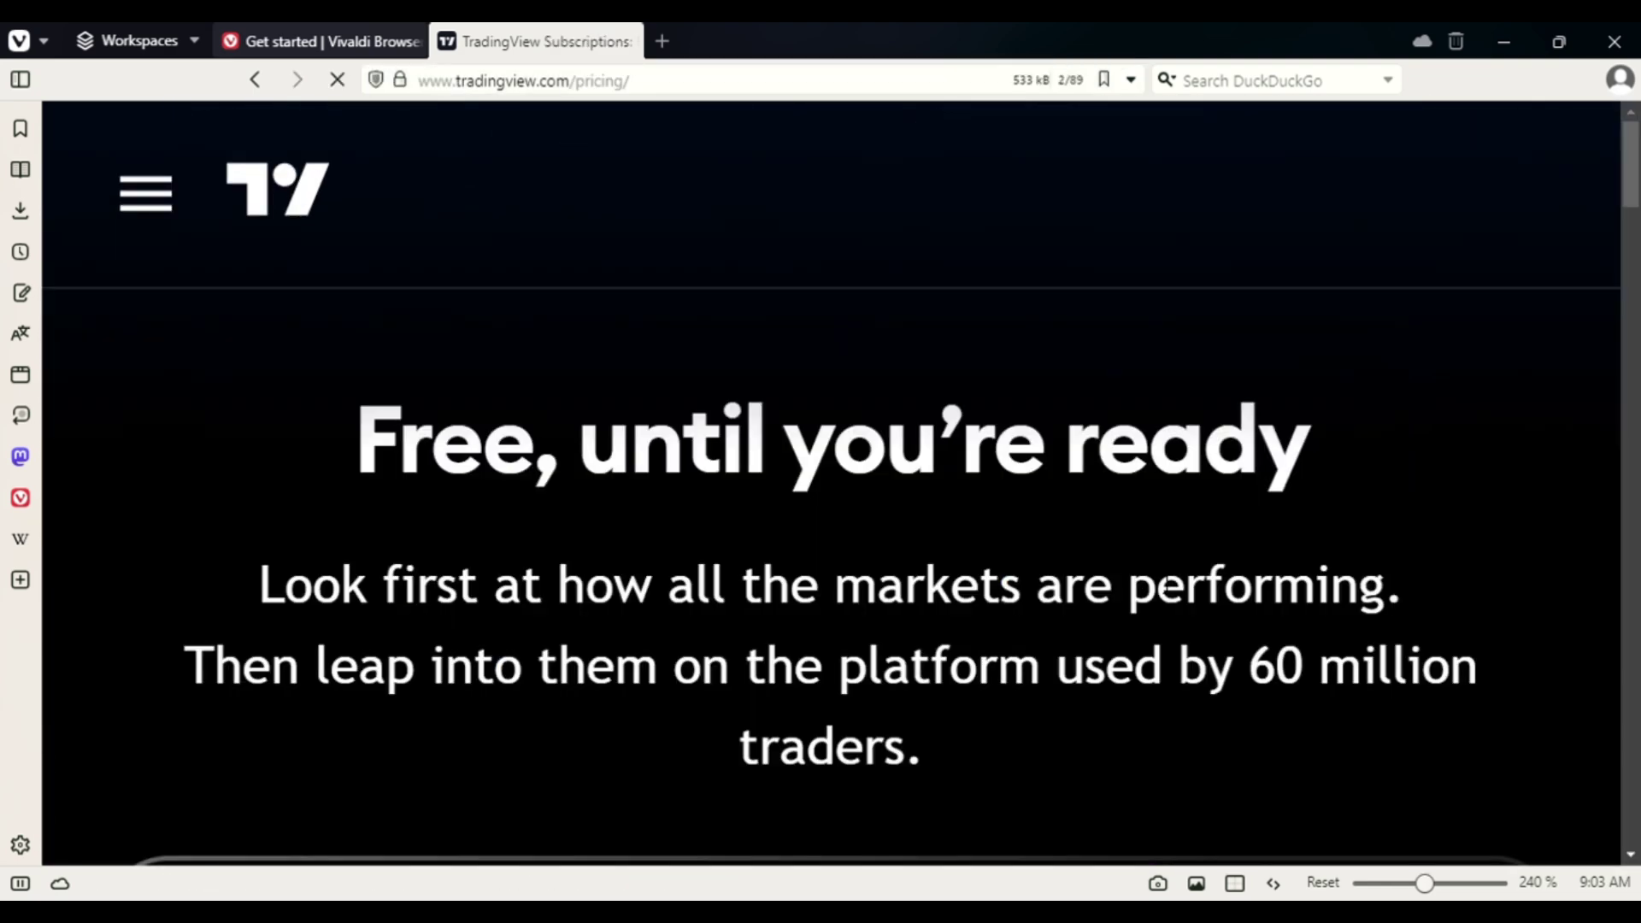
scroll(1198, 757, "down", 5)
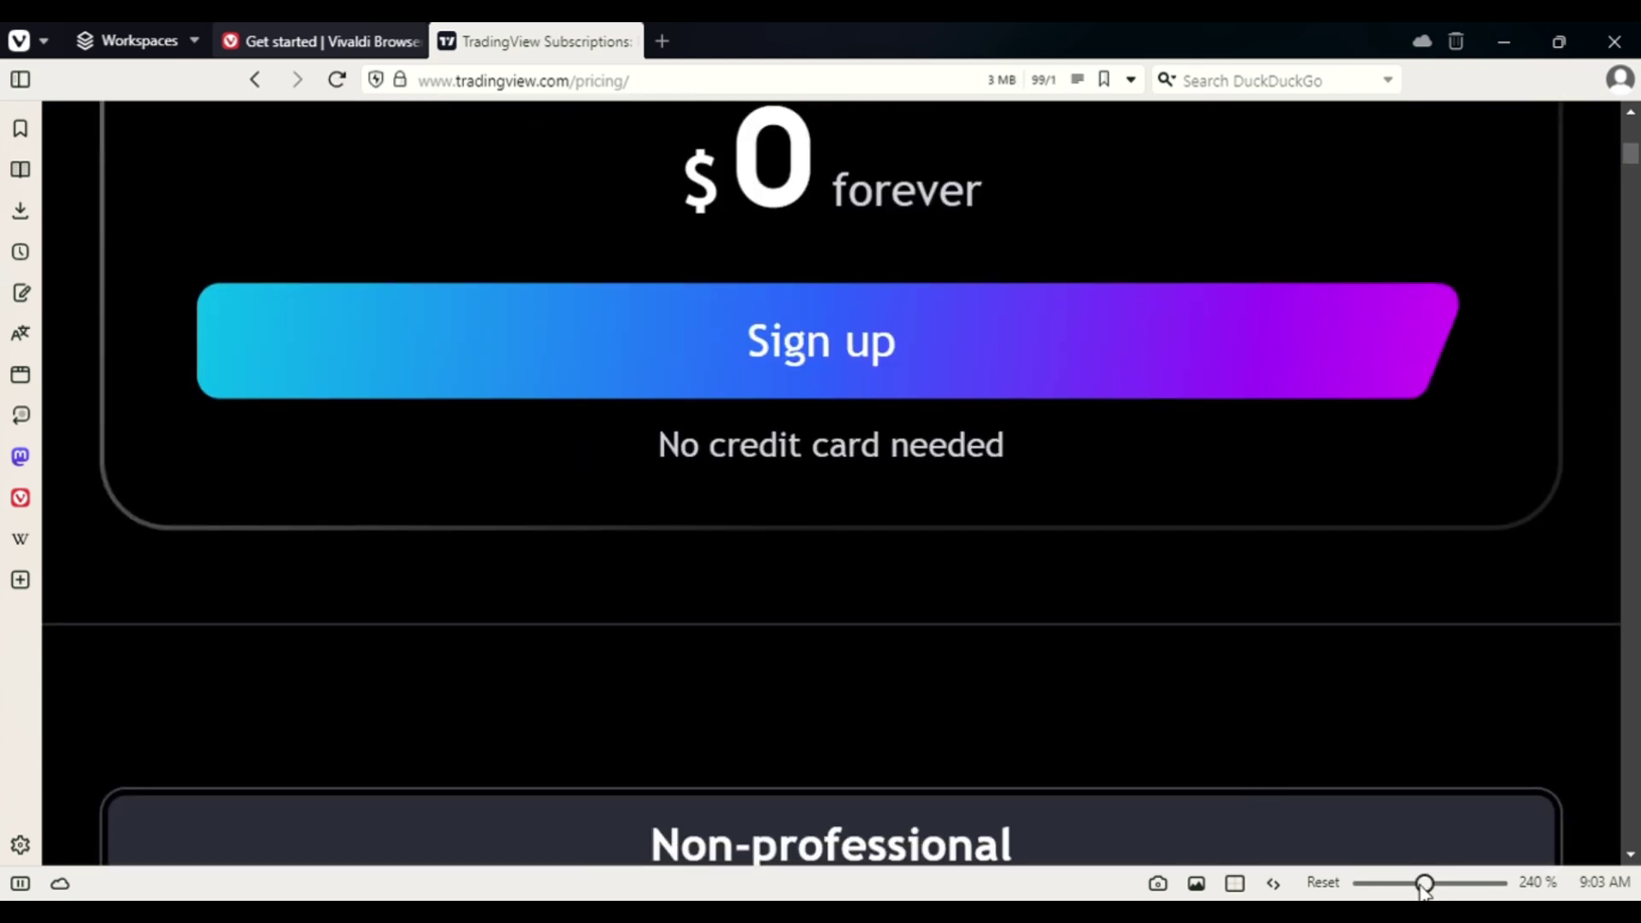
left_click_drag(1424, 885, 1384, 885)
scroll(880, 624, "down", 5)
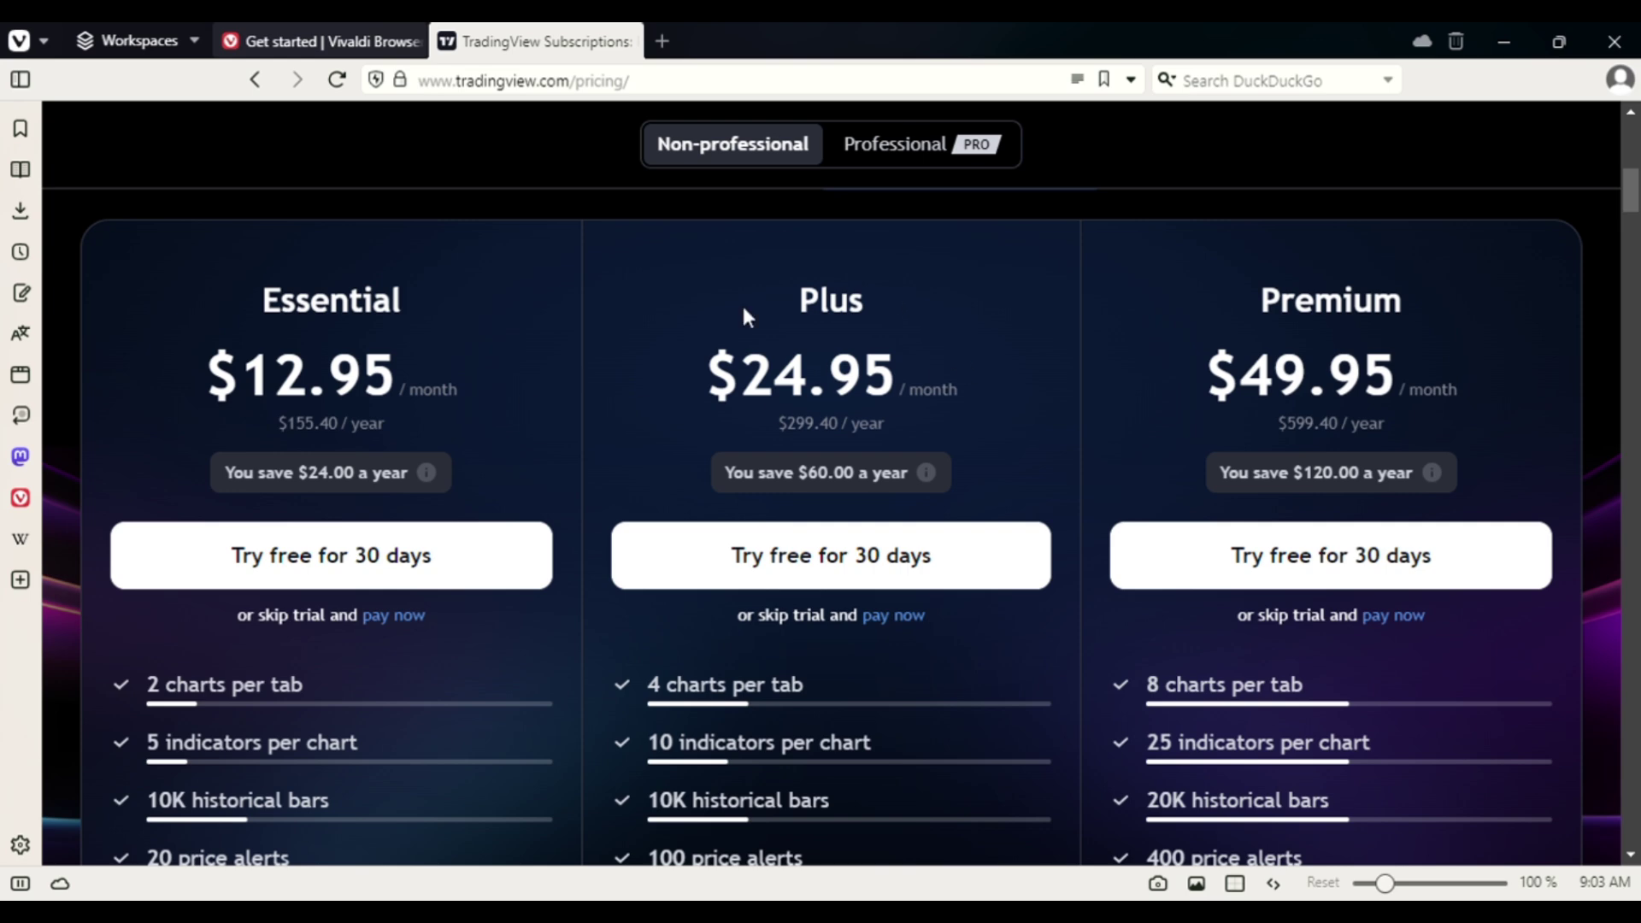
scroll(1282, 461, "down", 1)
scroll(1111, 444, "up", 2)
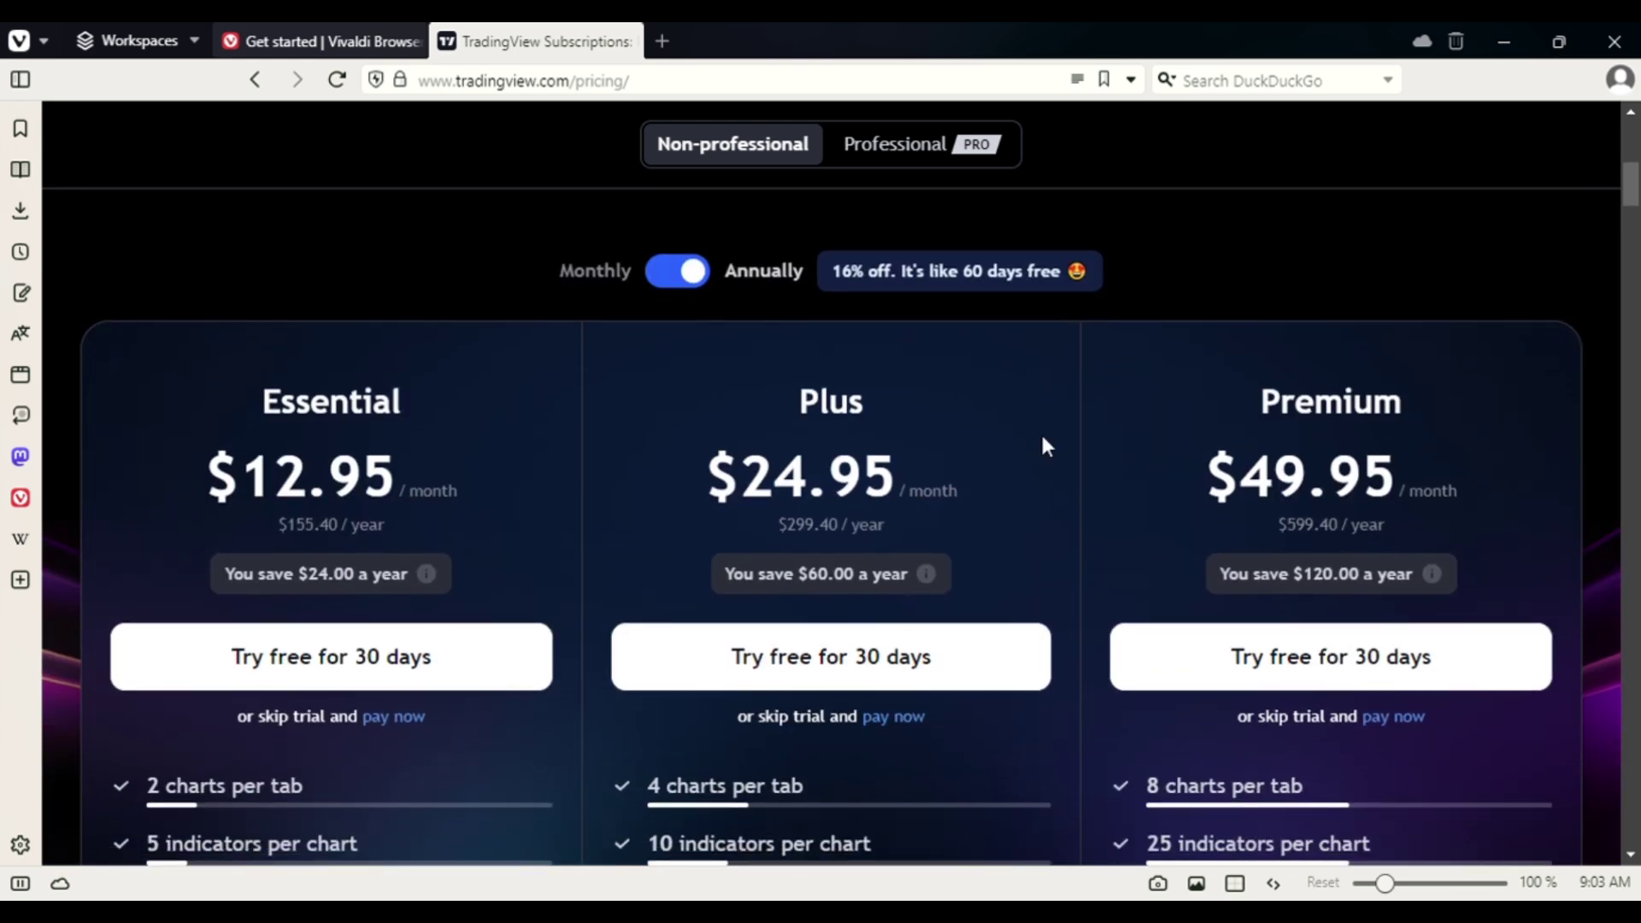
scroll(1009, 411, "down", 10)
scroll(1014, 409, "down", 5)
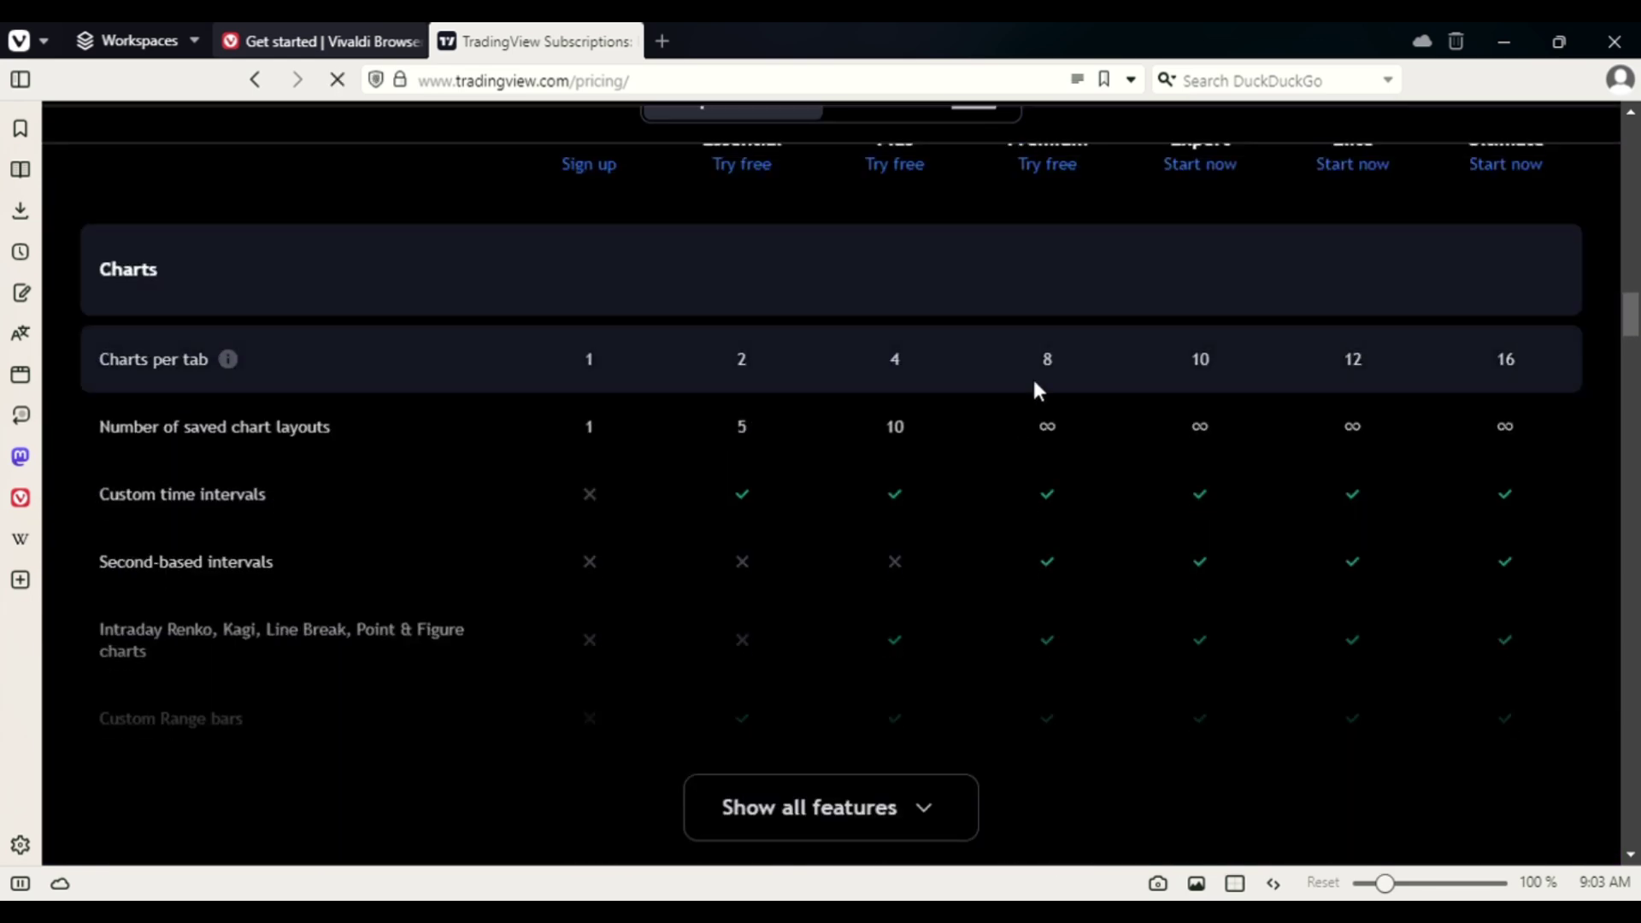
Open the $0 plan's sign-up form and switch to signing in with an existing account
scroll(1032, 376, "up", 20)
scroll(1043, 386, "up", 5)
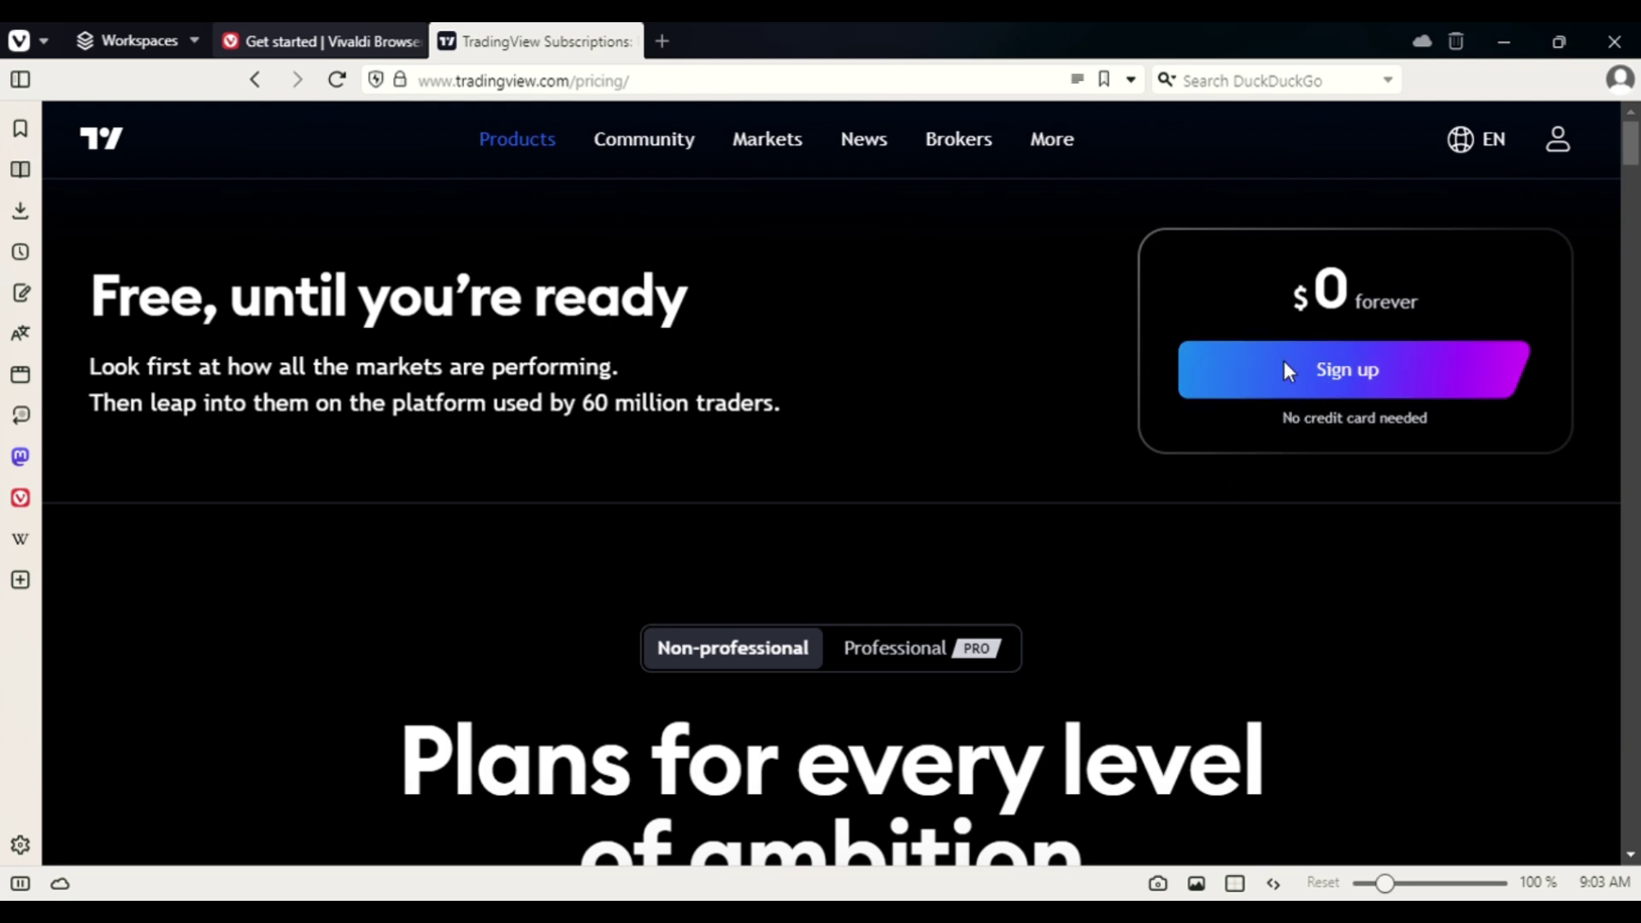
left_click(1367, 375)
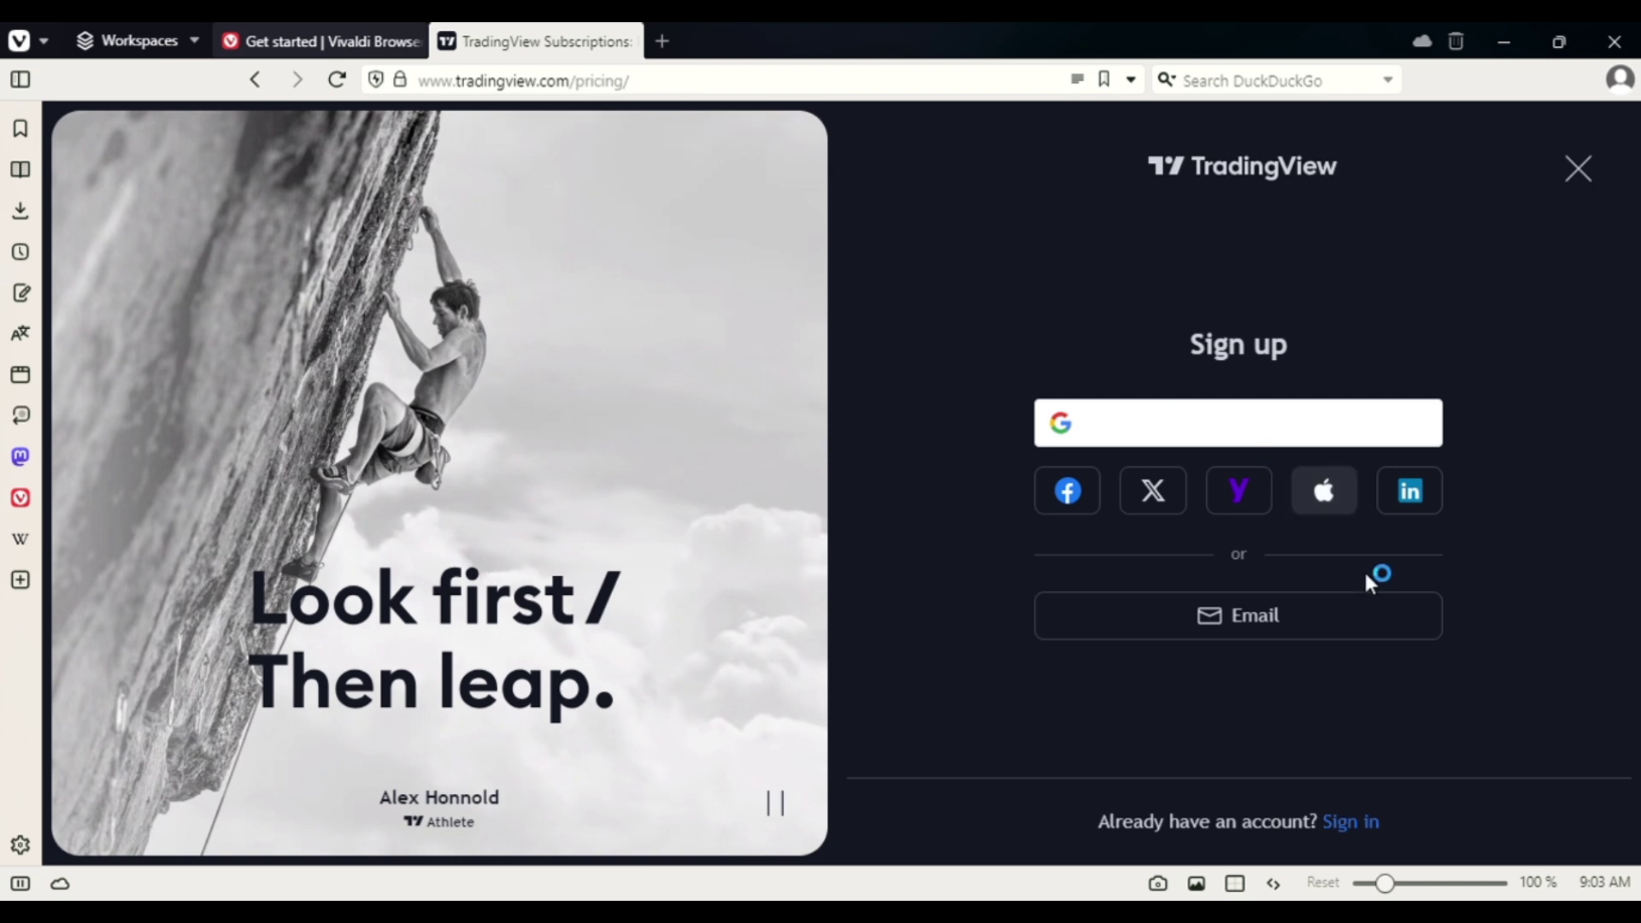
left_click(1358, 829)
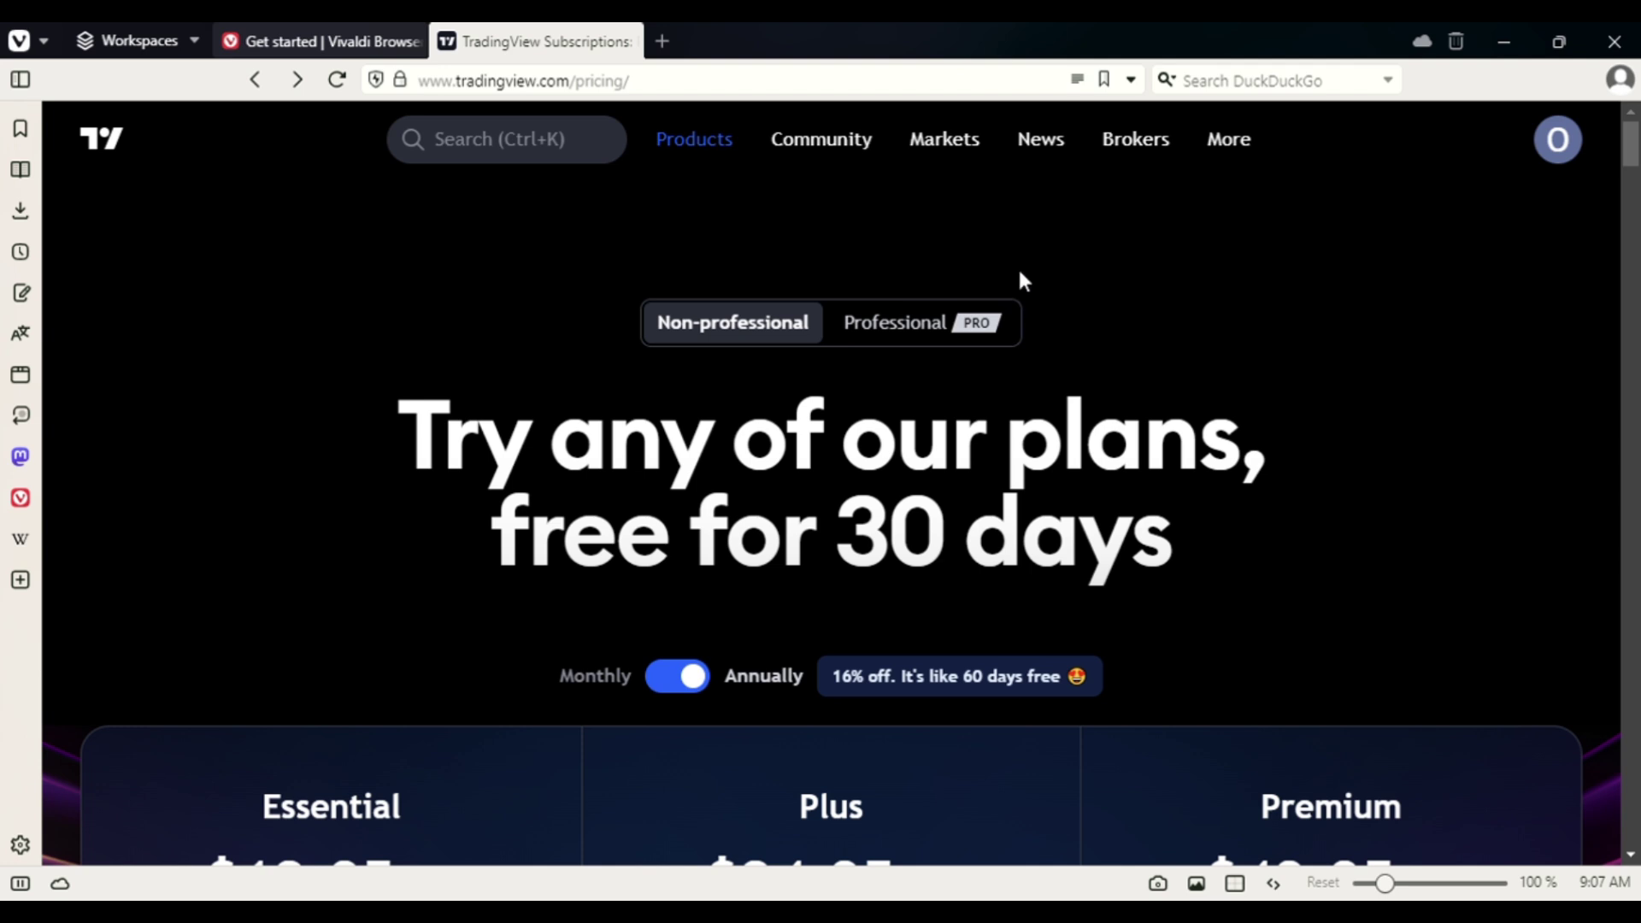
Go to the Forex market overview from the Markets menu and scroll it
mouse_move(975, 145)
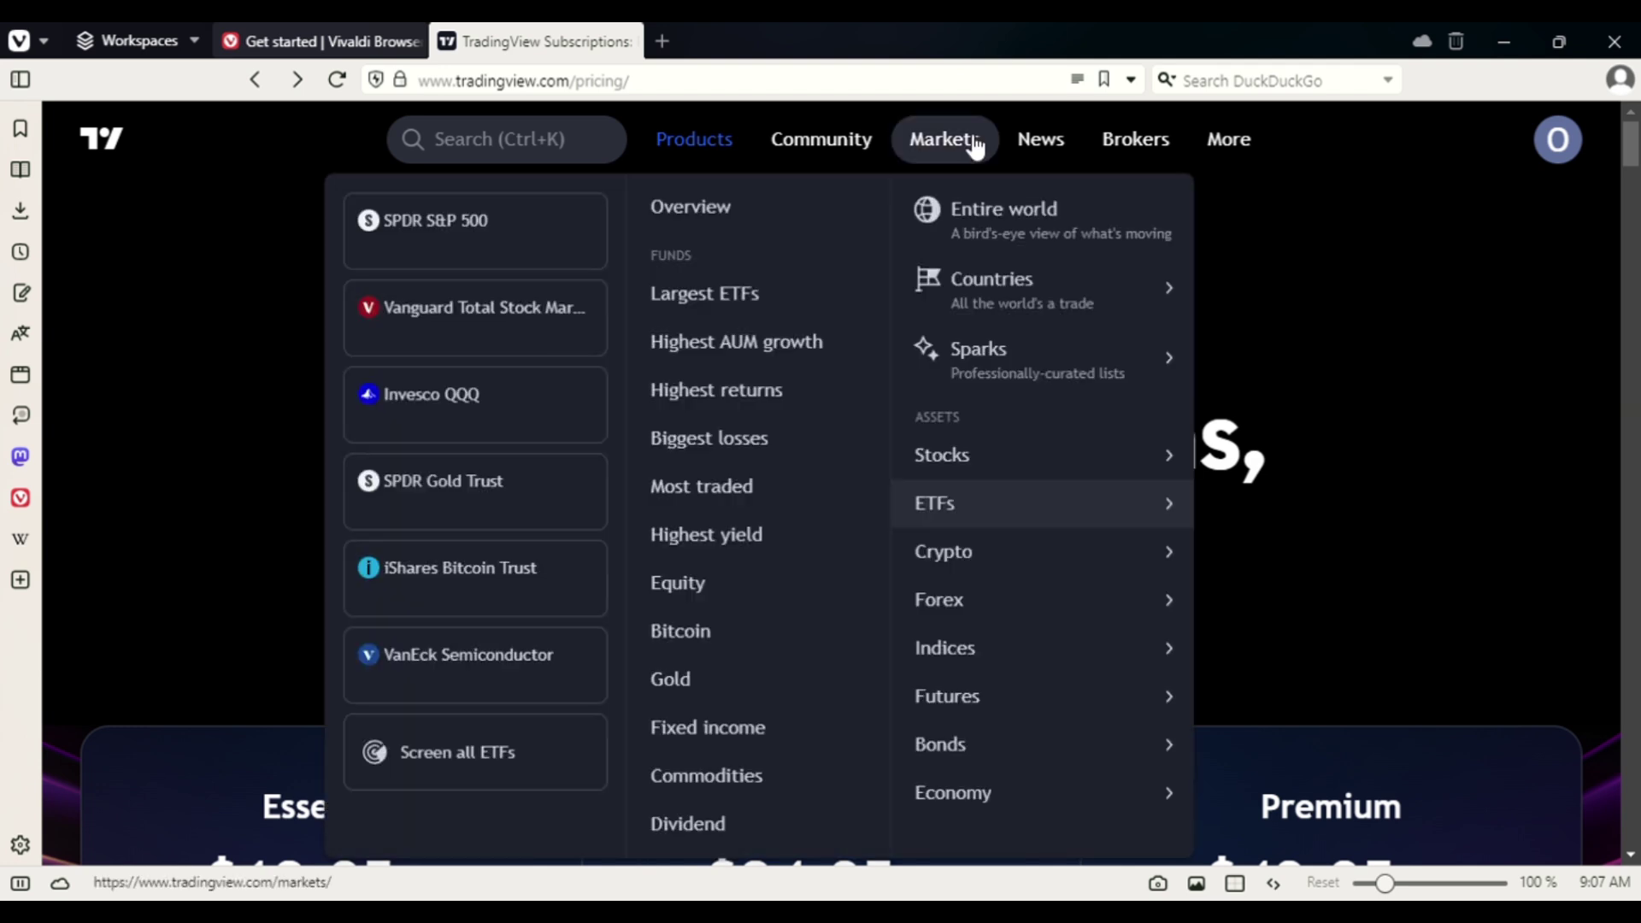
mouse_move(1013, 612)
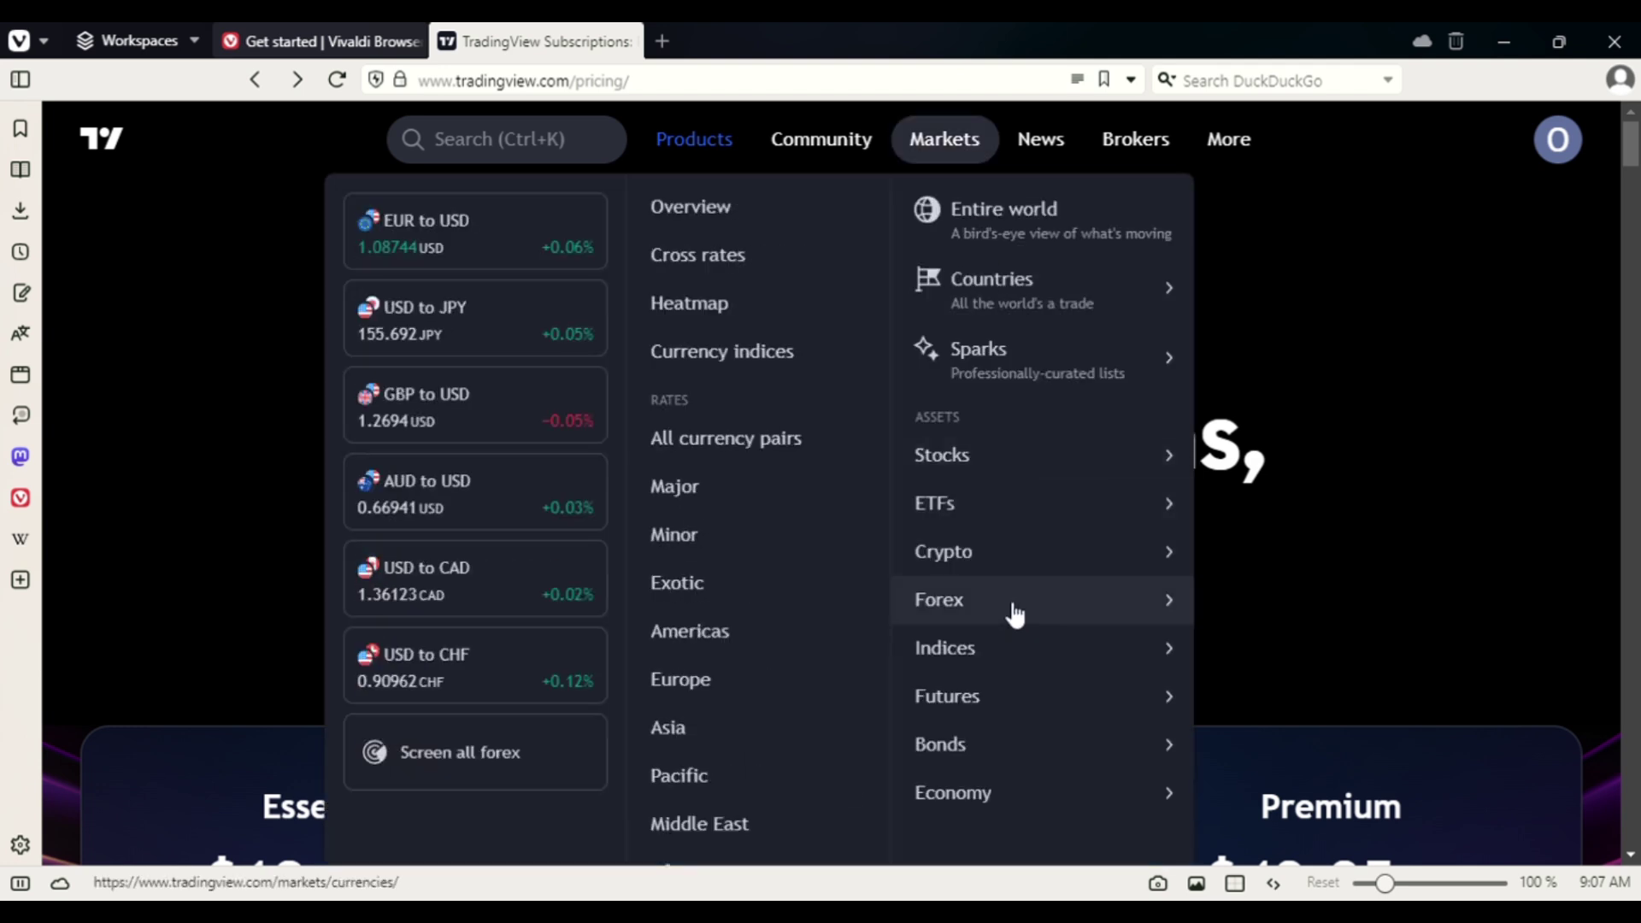
left_click(1015, 610)
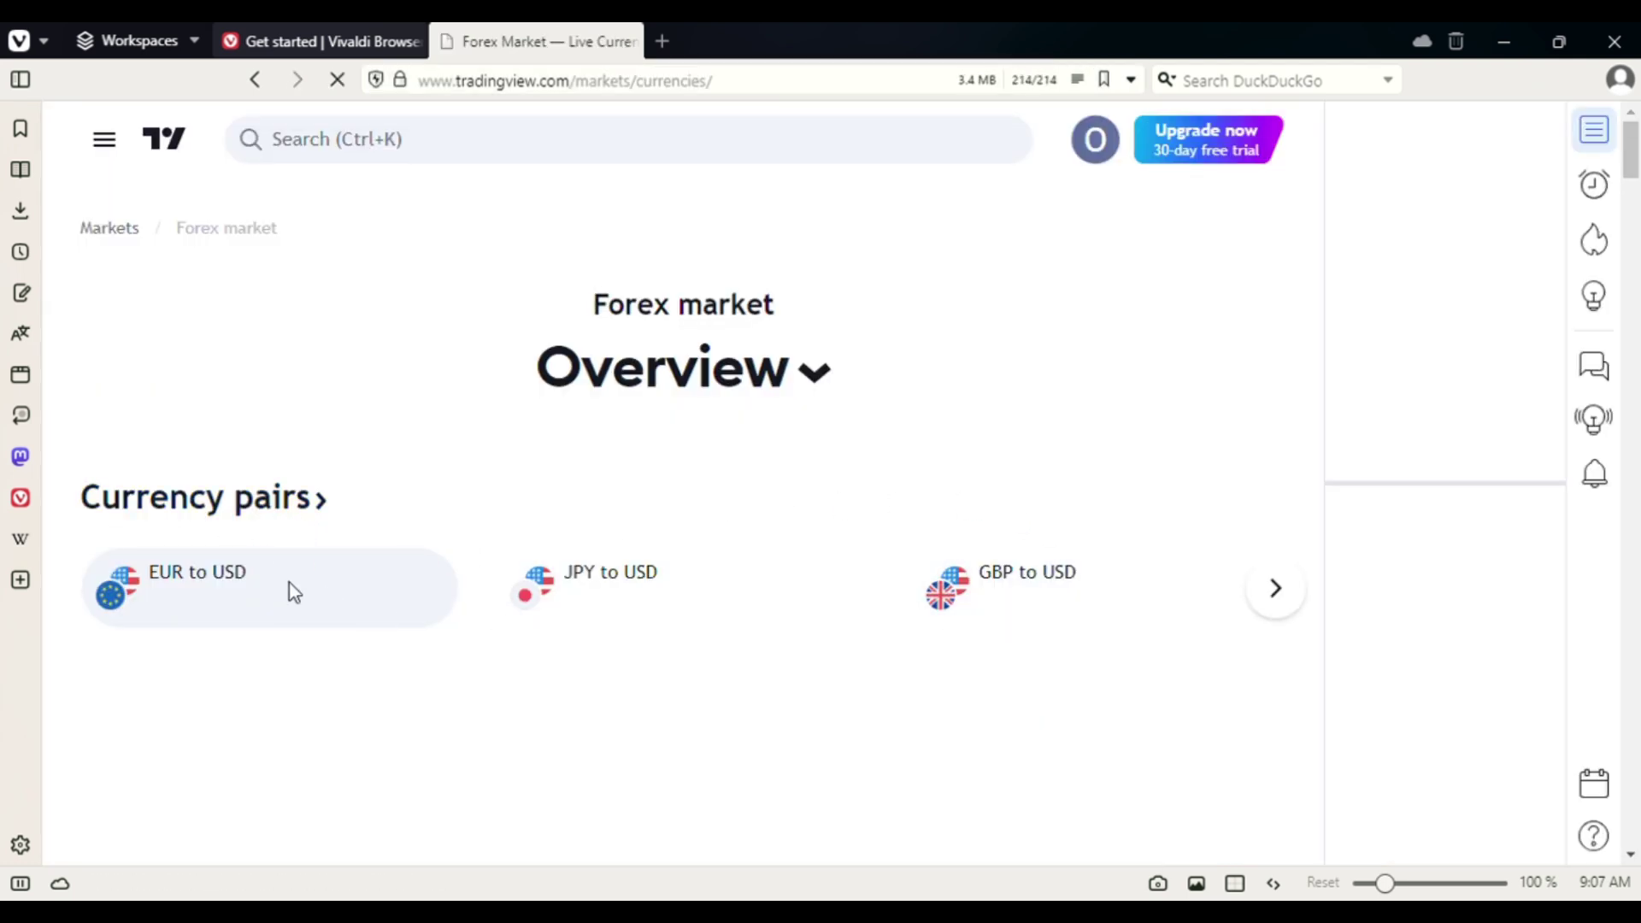
scroll(256, 581, "down", 1)
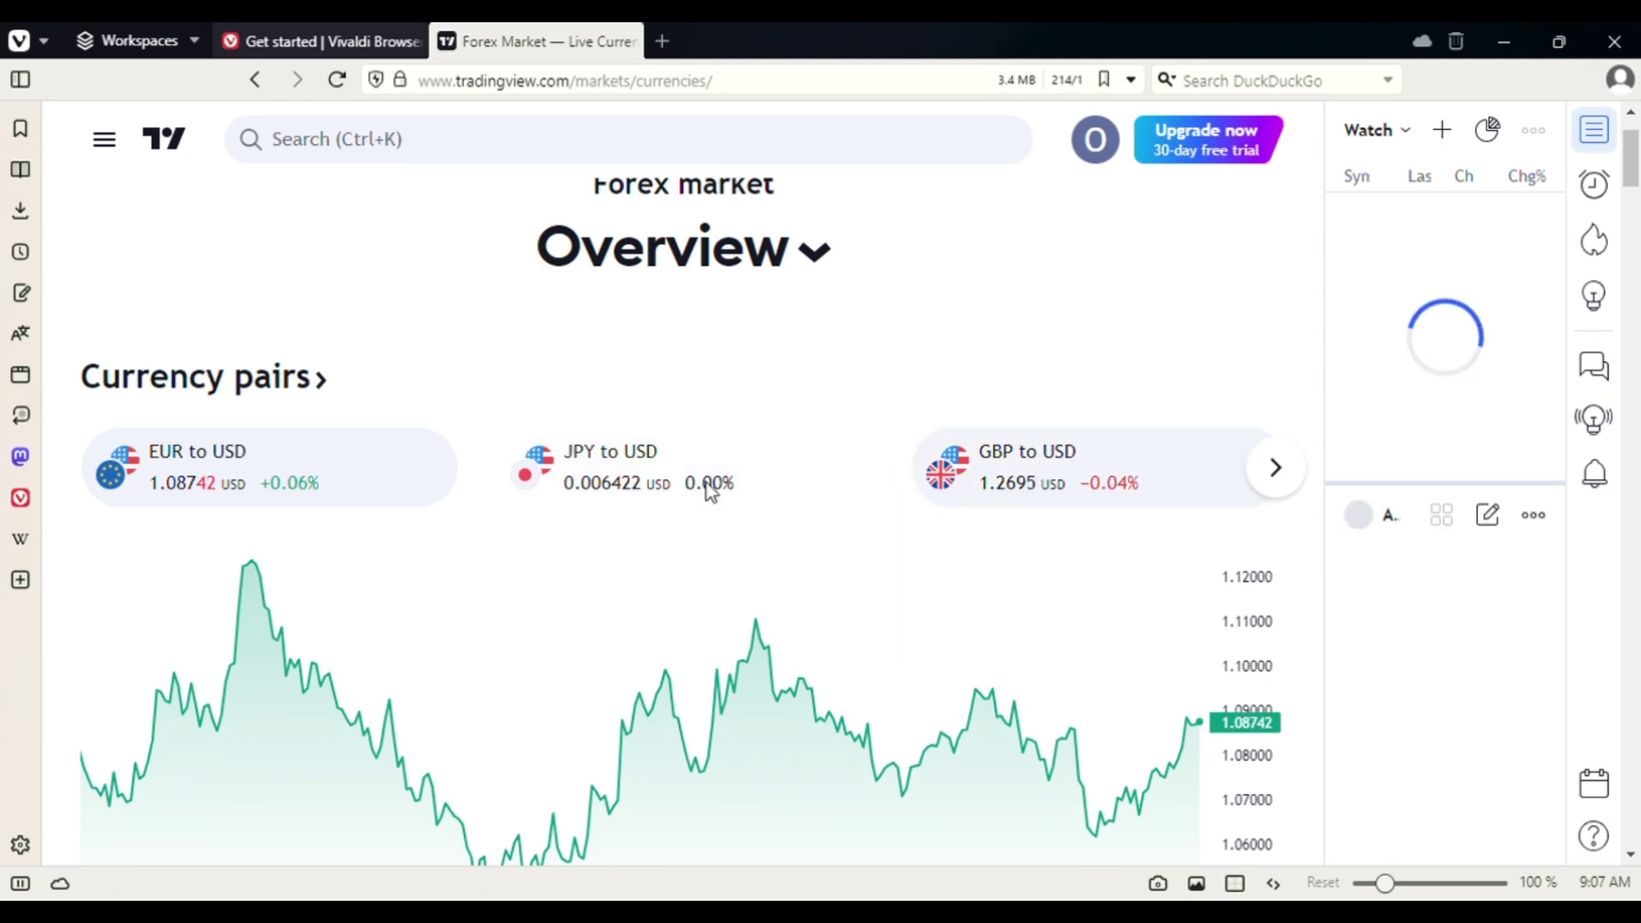
scroll(707, 484, "down", 1)
Open the EUR to USD symbol page, then its full EURUSD chart
left_click(202, 346)
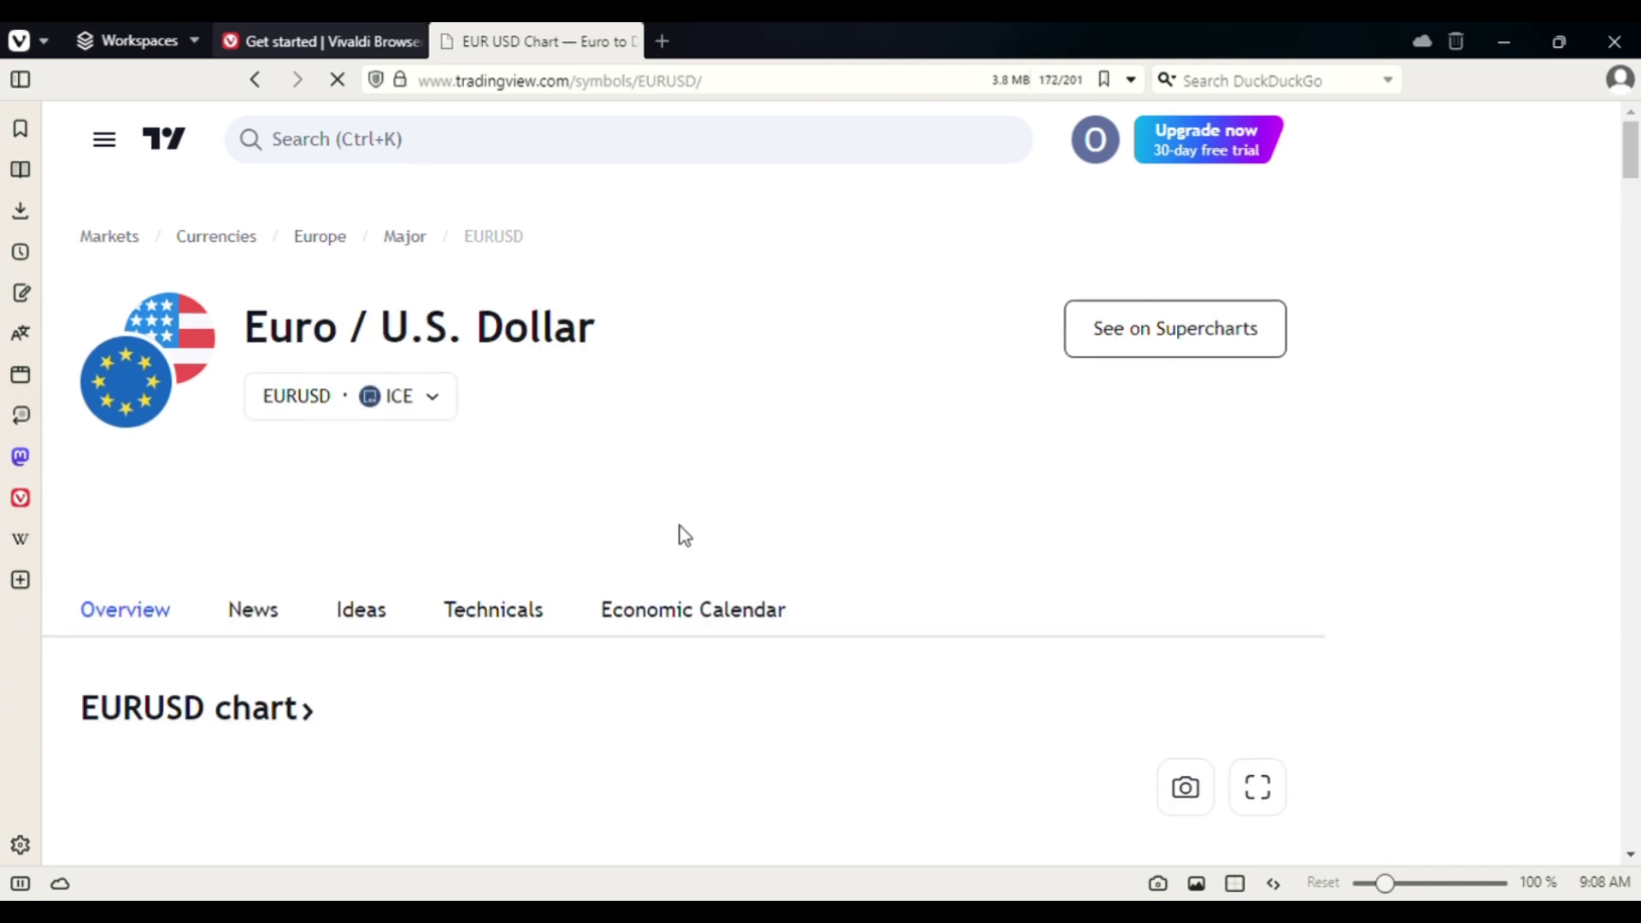
scroll(684, 556, "down", 2)
scroll(818, 684, "down", 2)
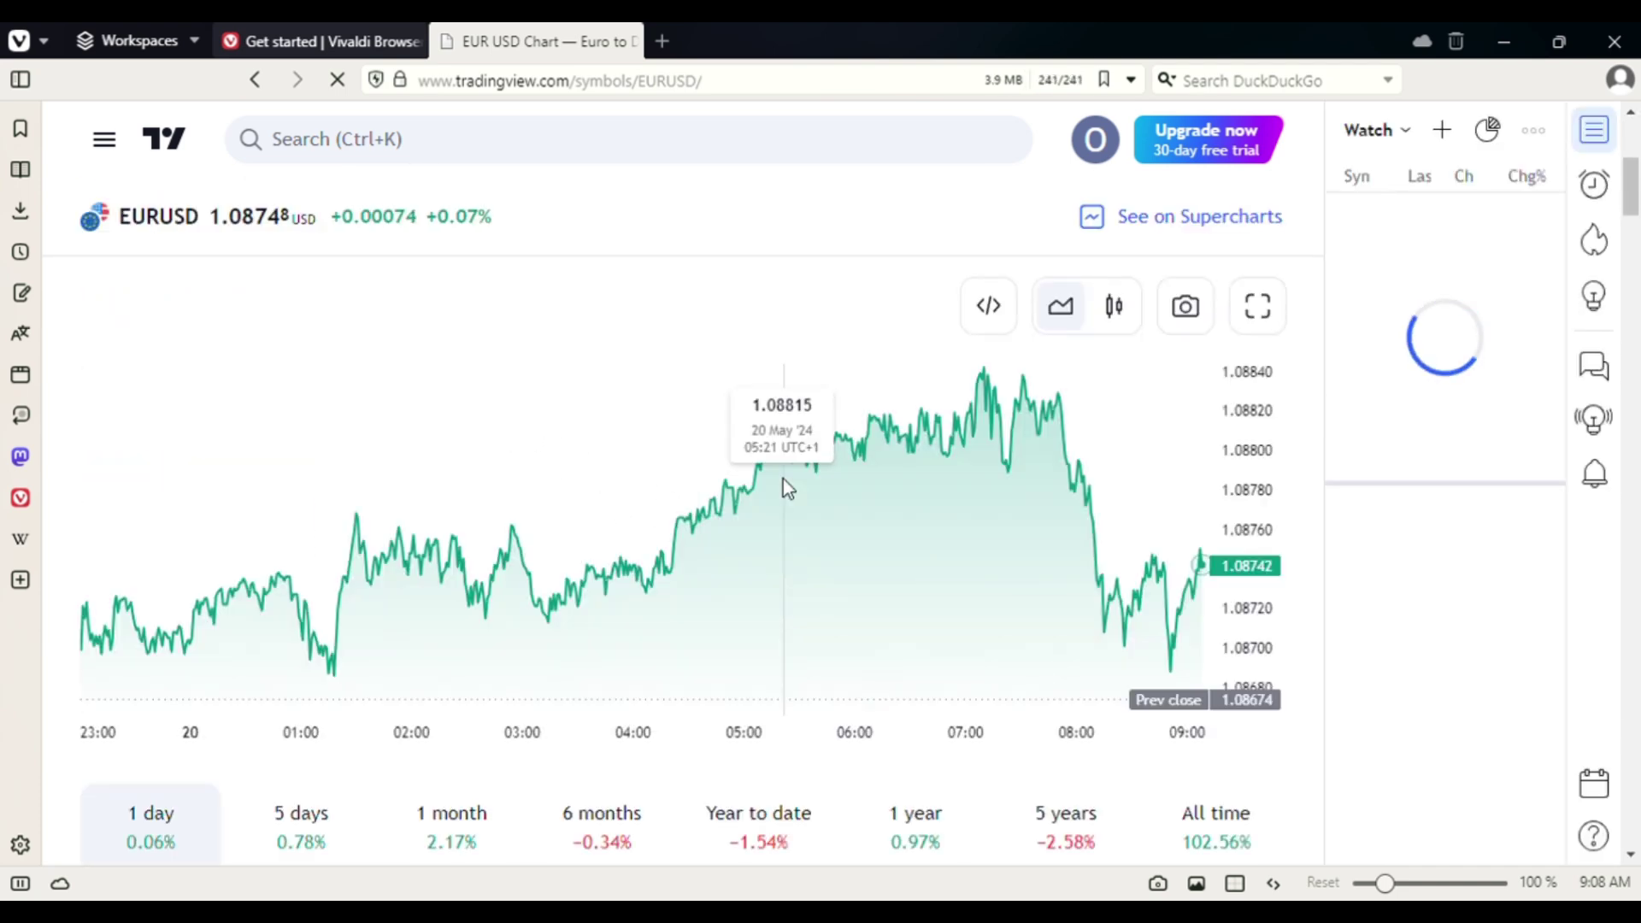
scroll(752, 445, "up", 2)
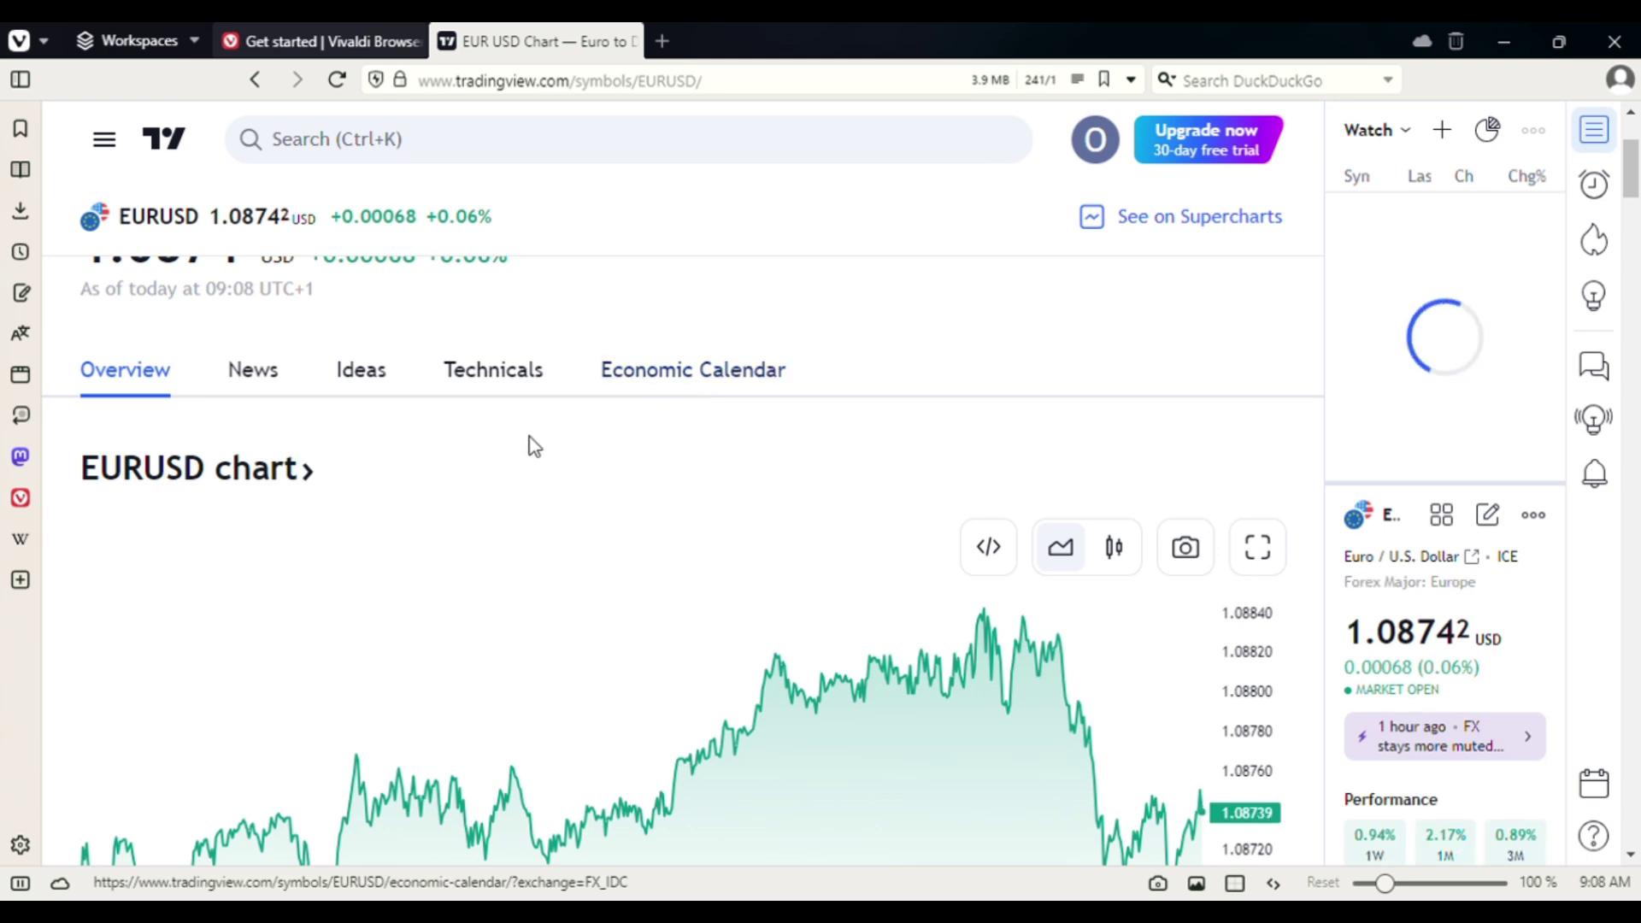
left_click(176, 483)
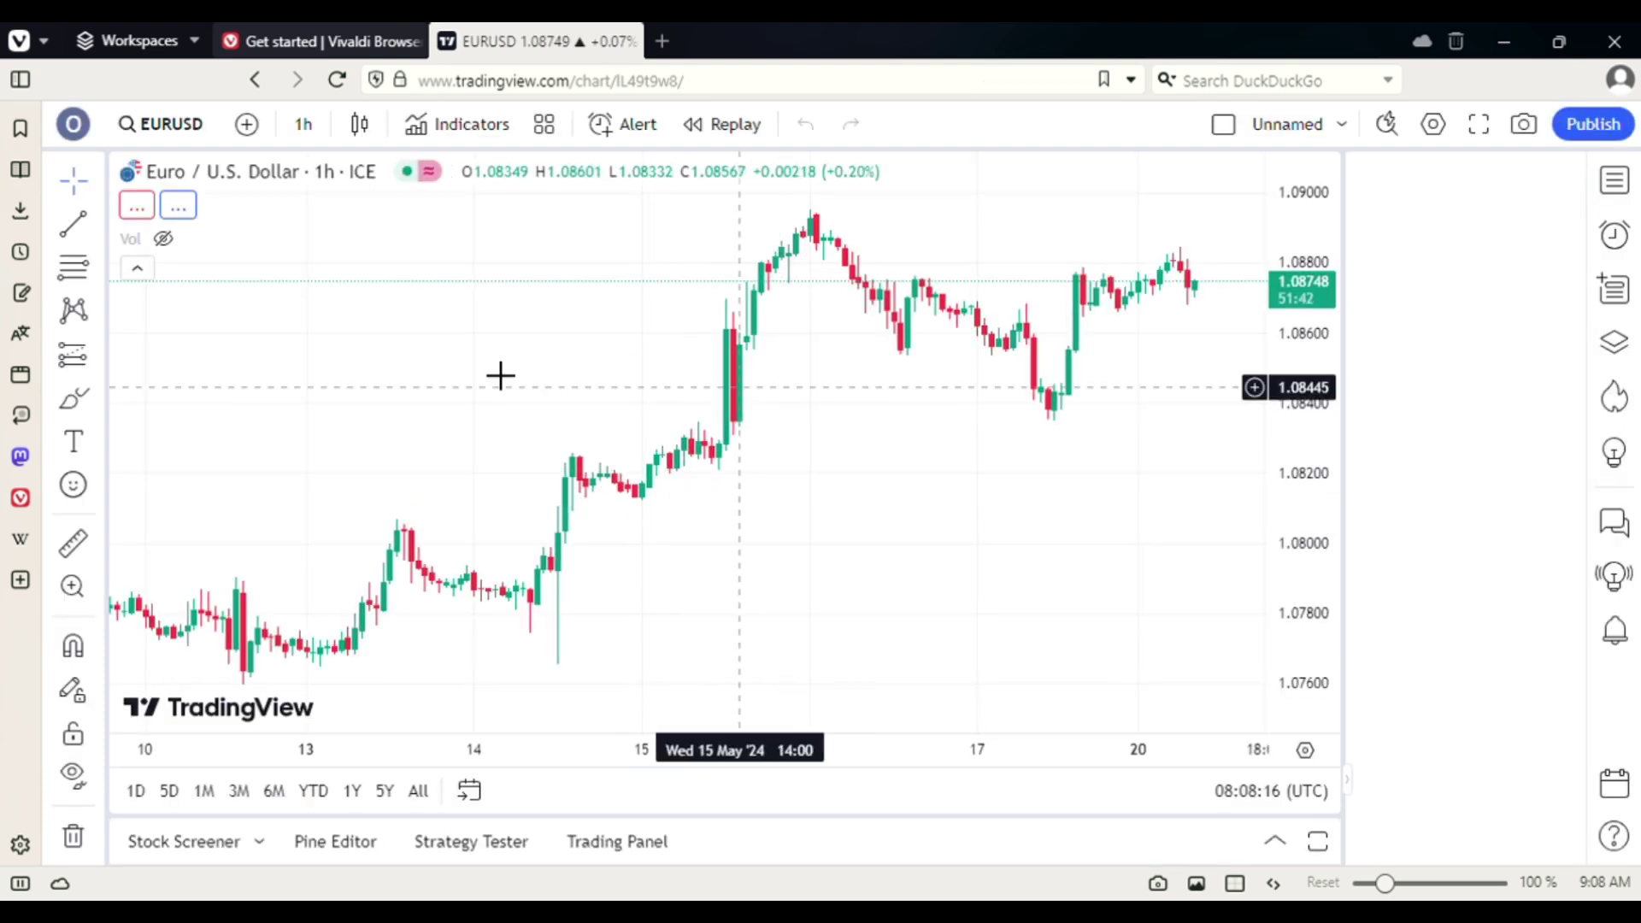
Set the EURUSD chart to 1 day candles and hide the side panel
left_click(307, 125)
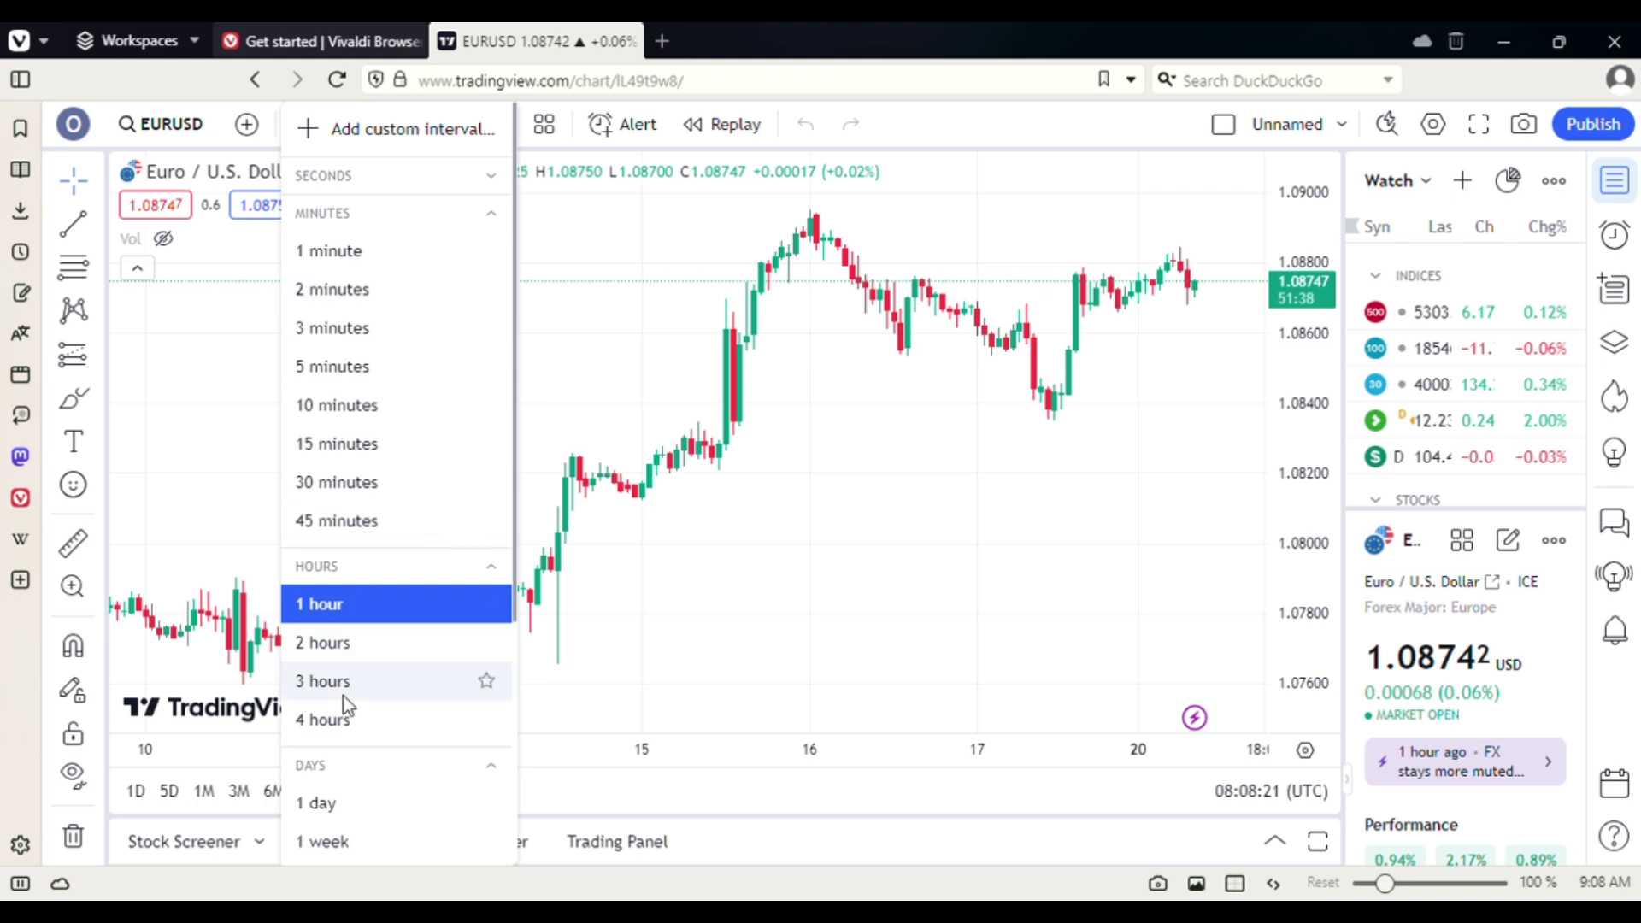
left_click(351, 817)
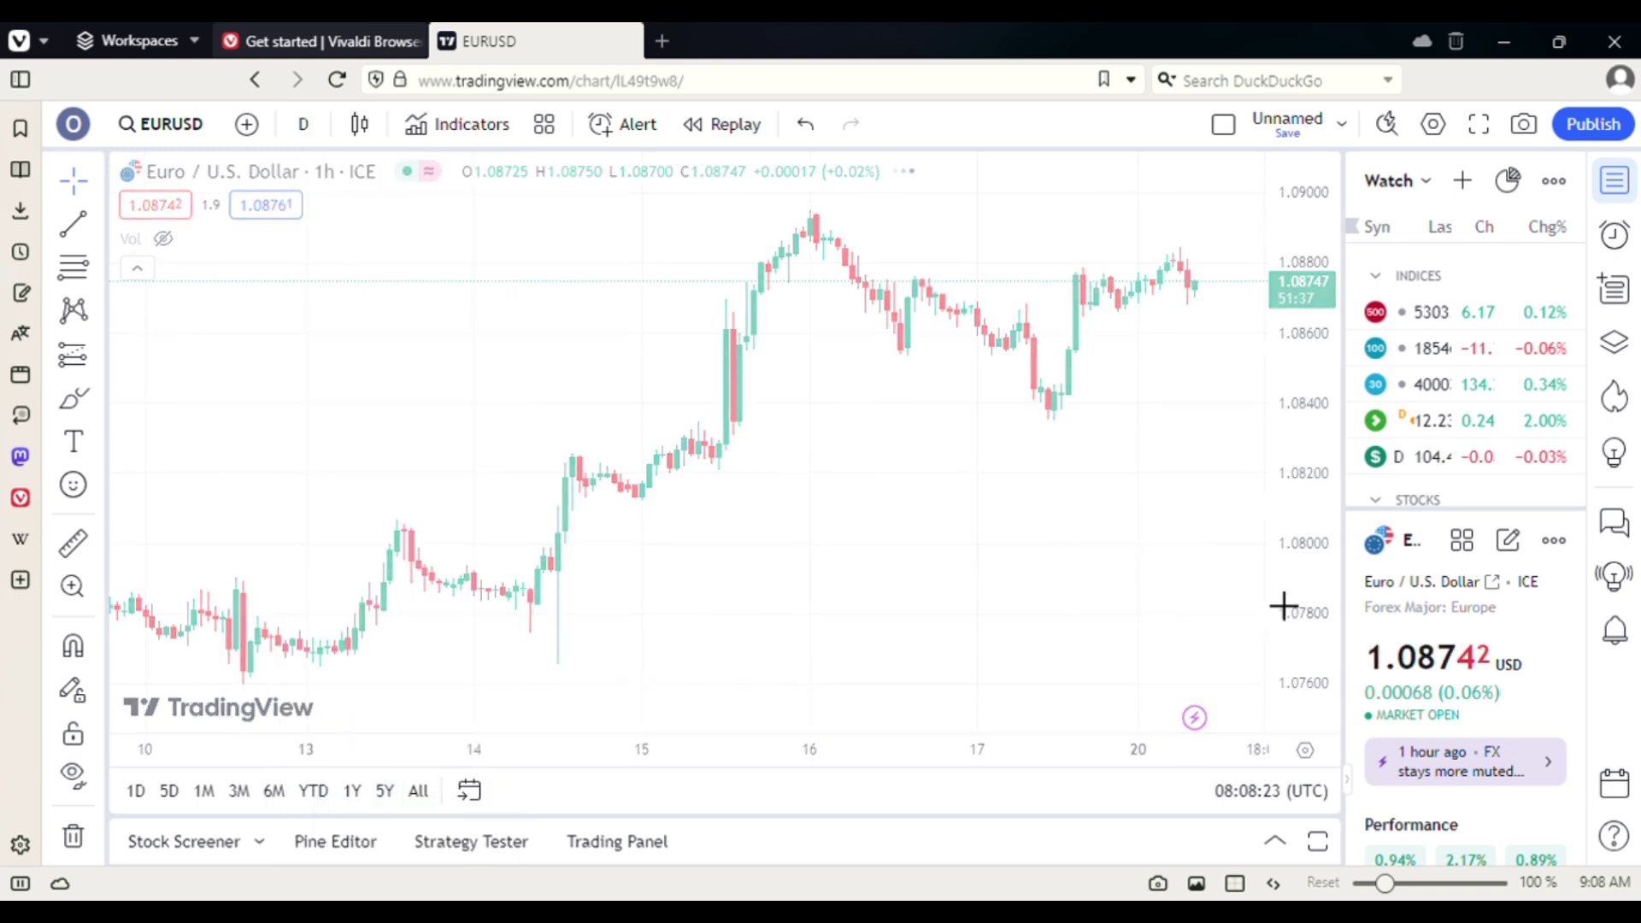
left_click(1347, 780)
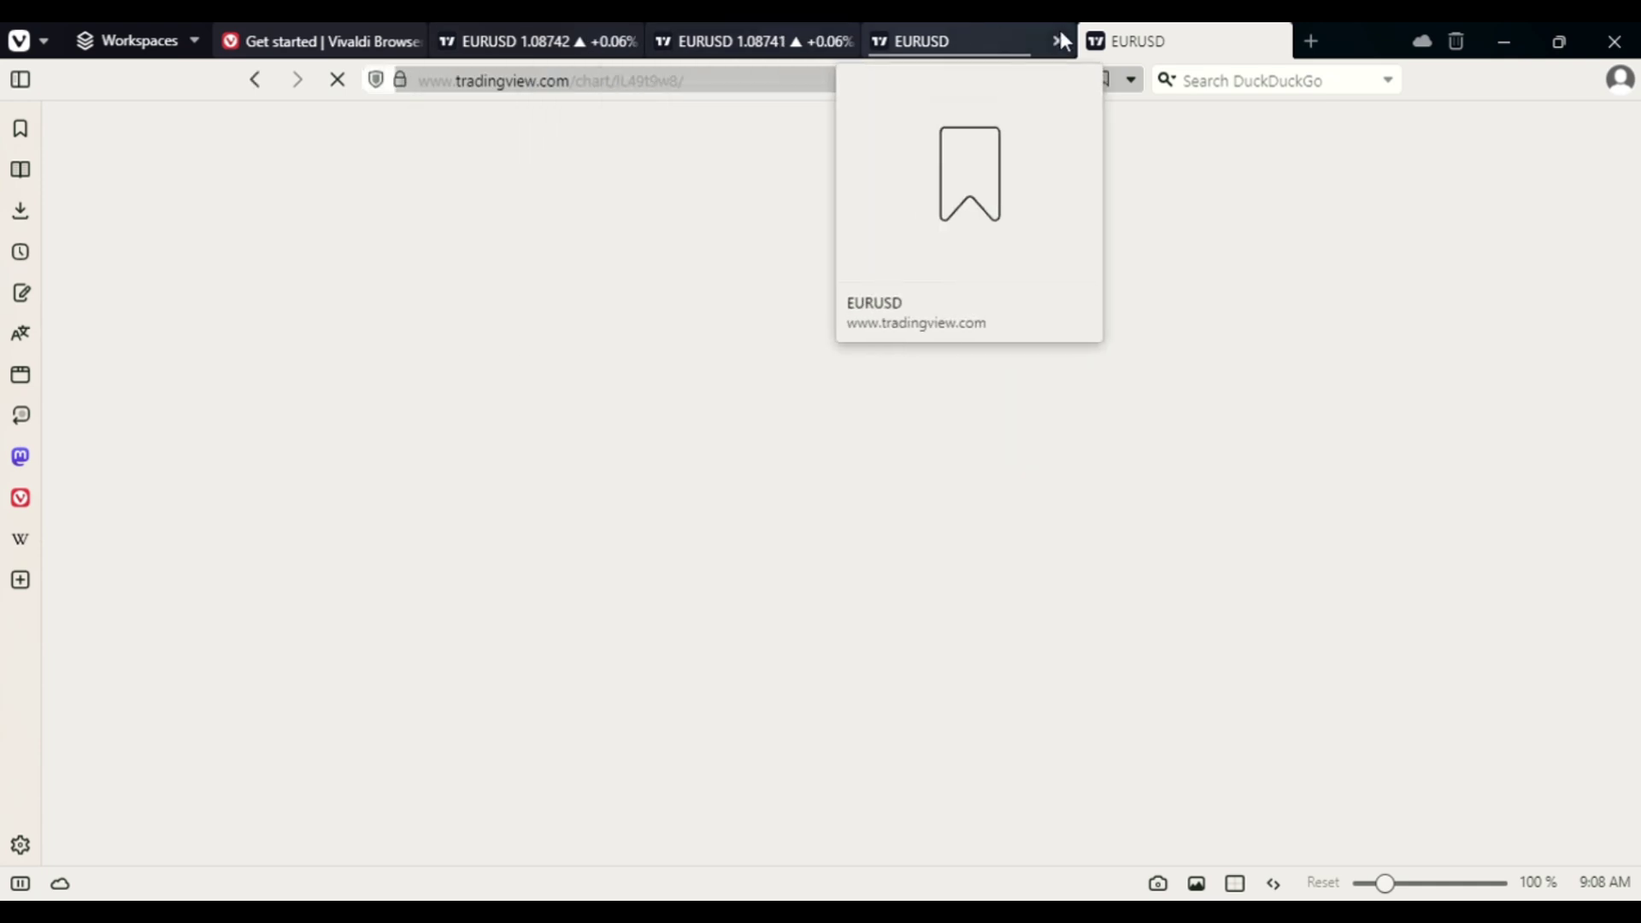
Visit each of the four EURUSD tabs so their charts load
left_click(510, 38)
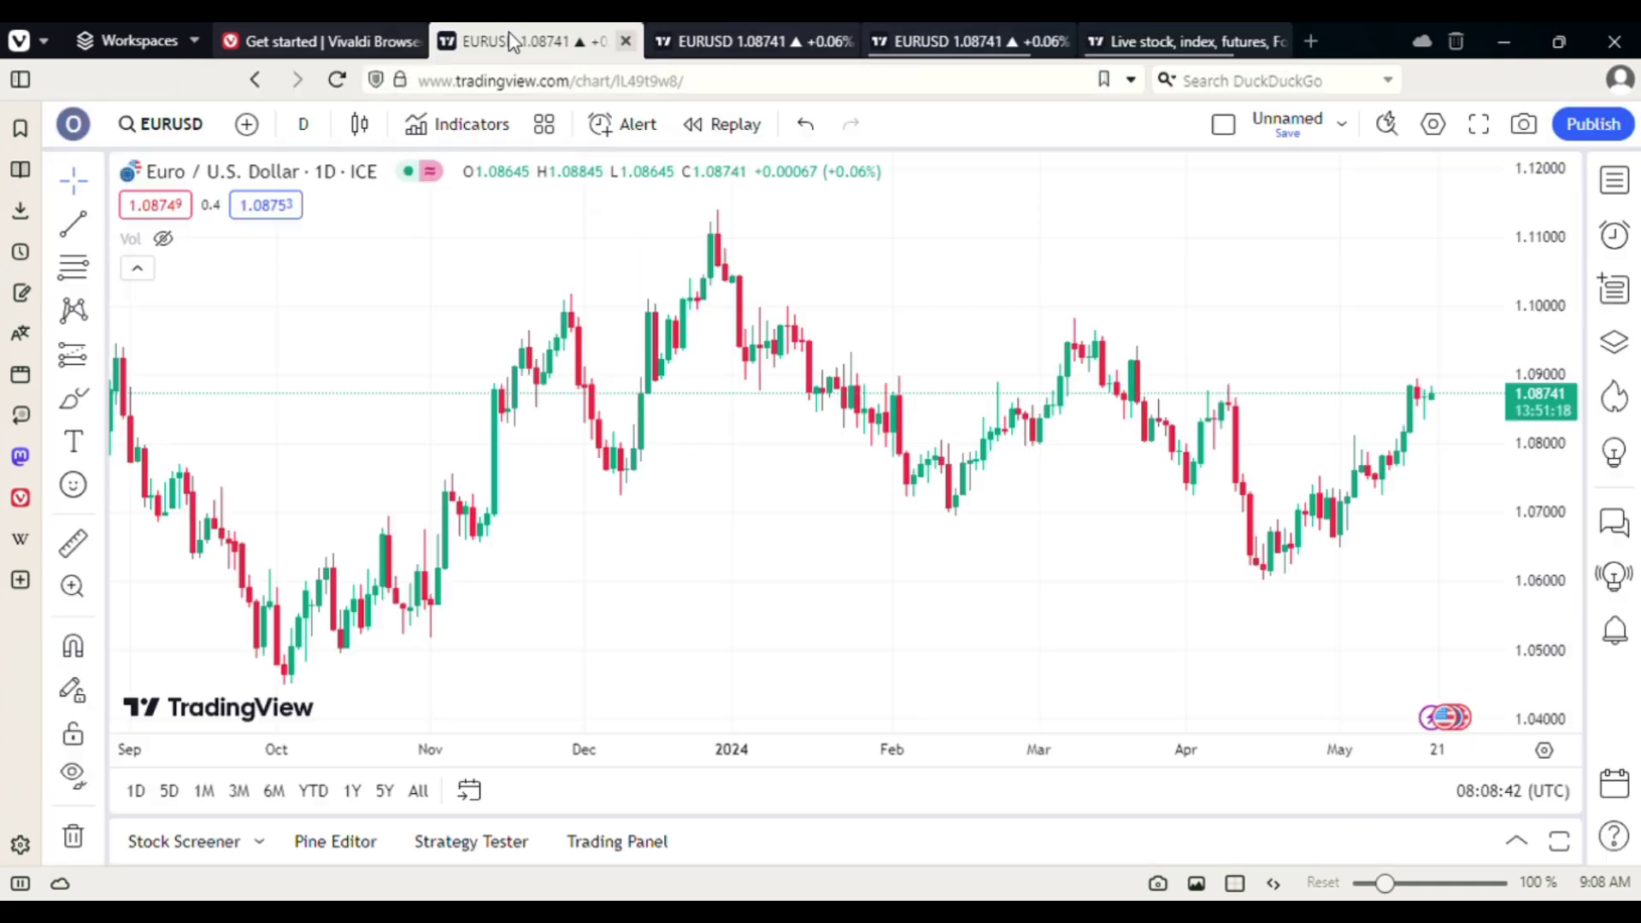
left_click(752, 41)
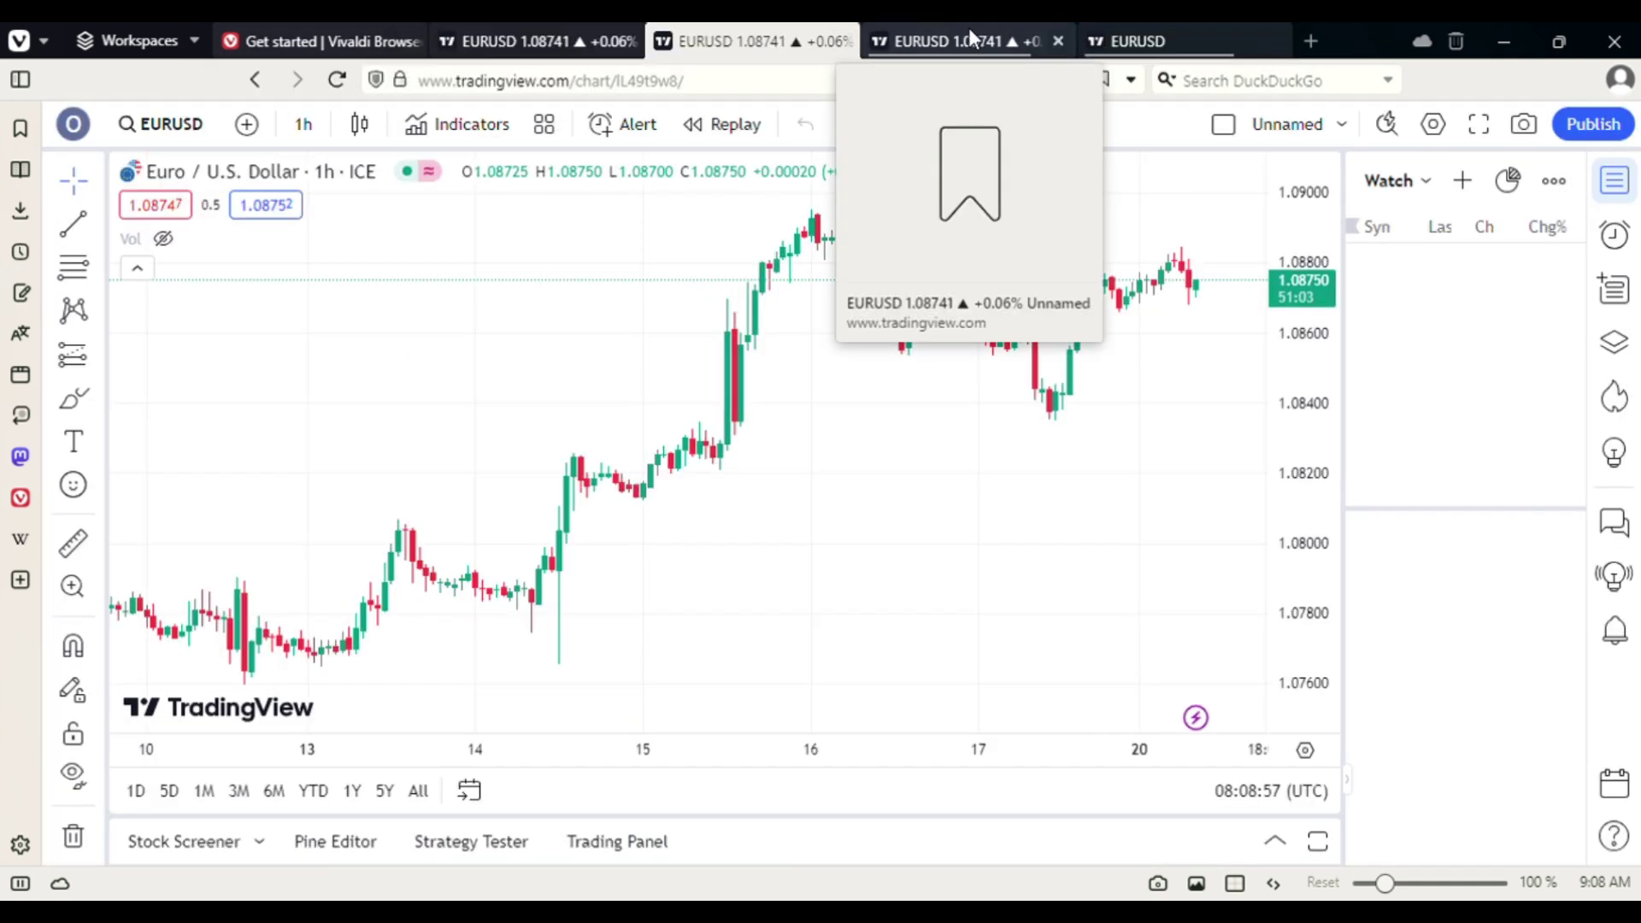
left_click(968, 27)
left_click(1155, 26)
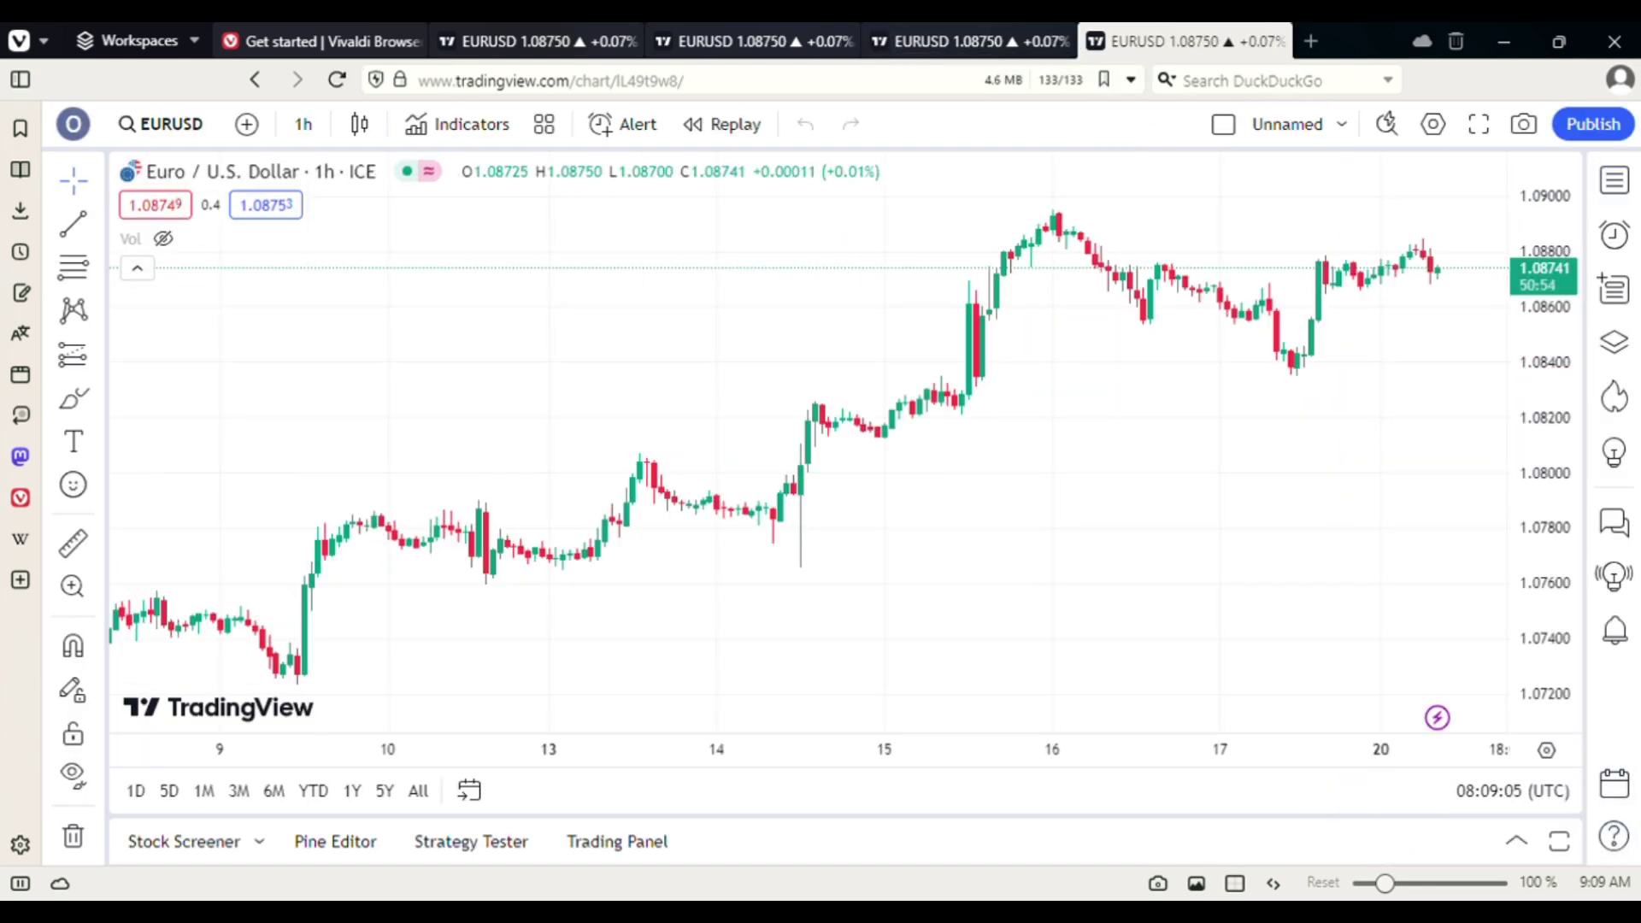
left_click(944, 36)
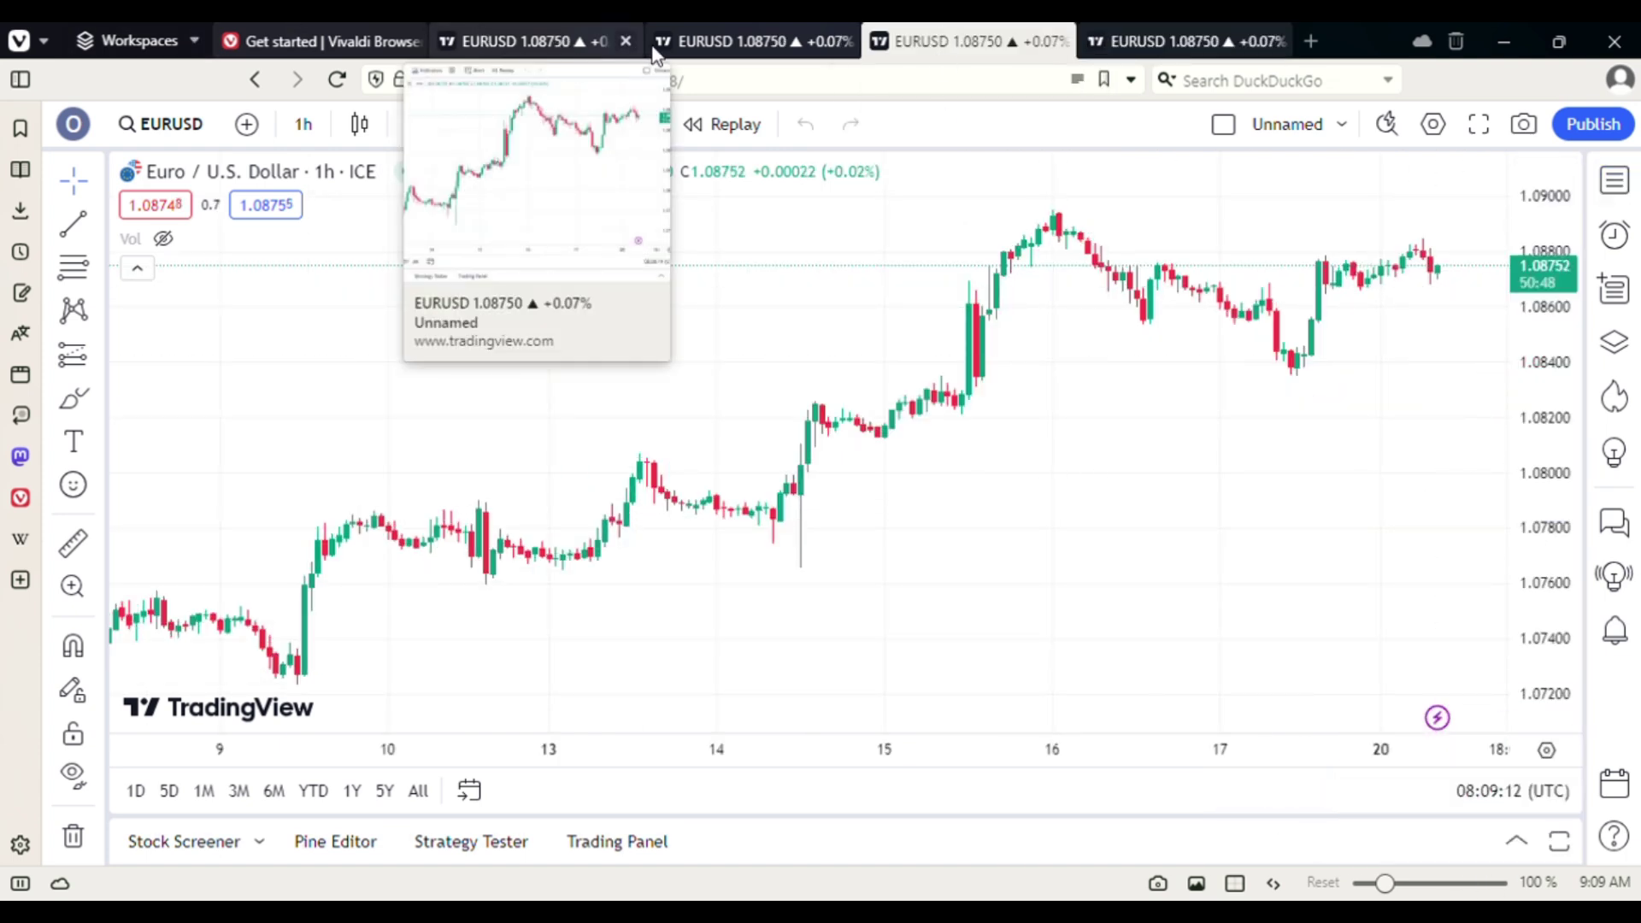
left_click(722, 47)
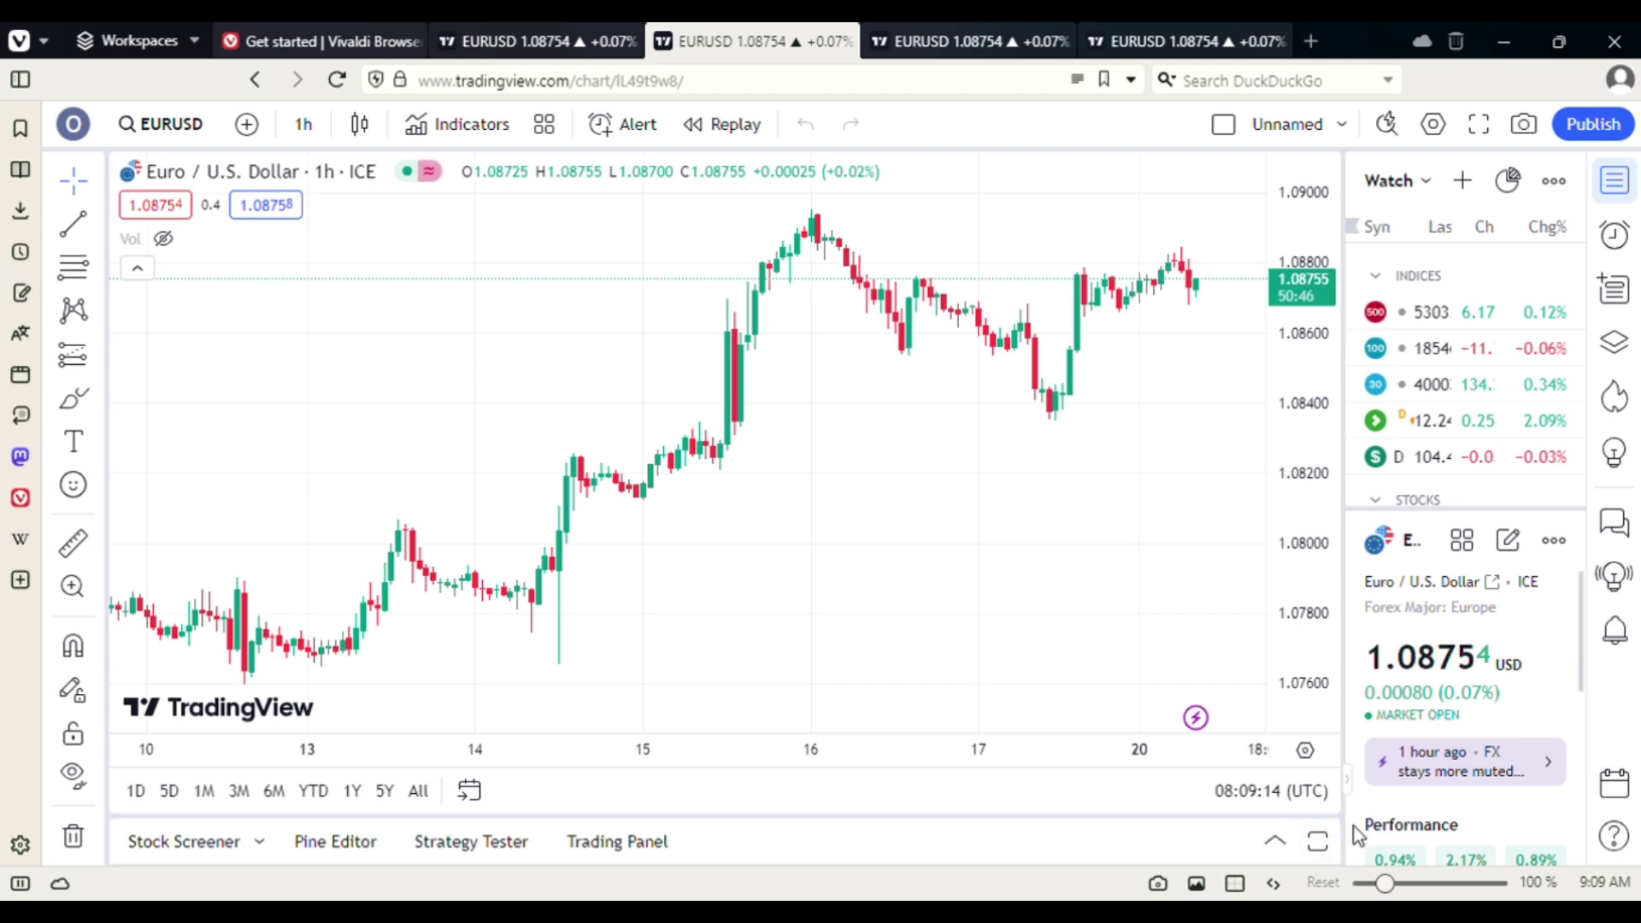
Hide the Watchlist panel and multi-select all four EURUSD tabs
left_click(1350, 782)
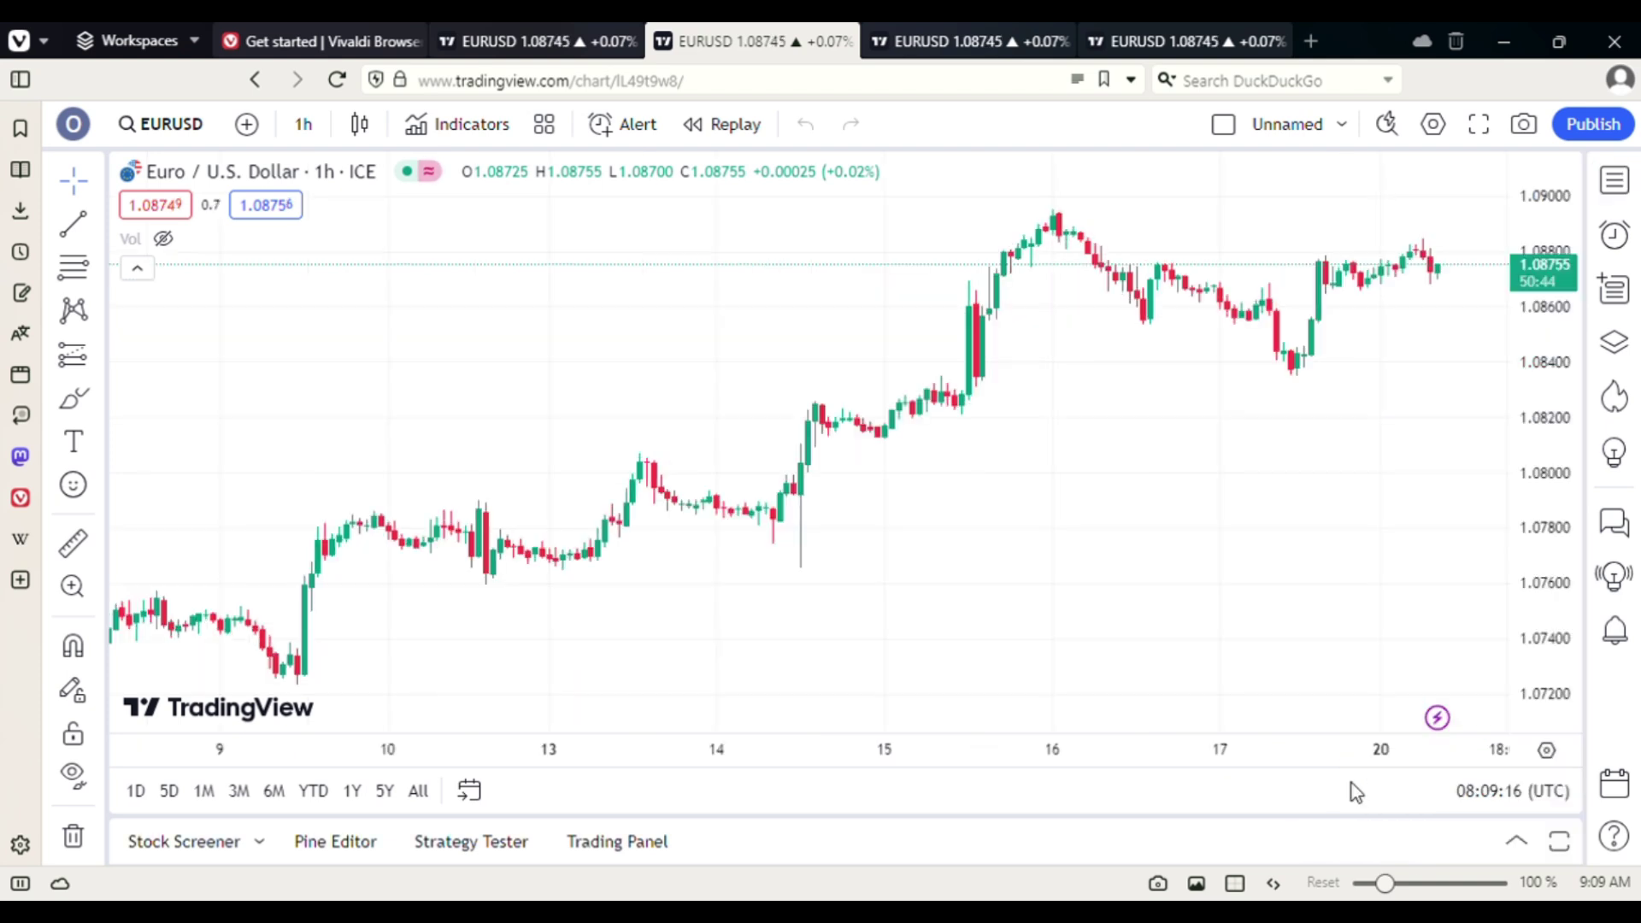
left_click(513, 41)
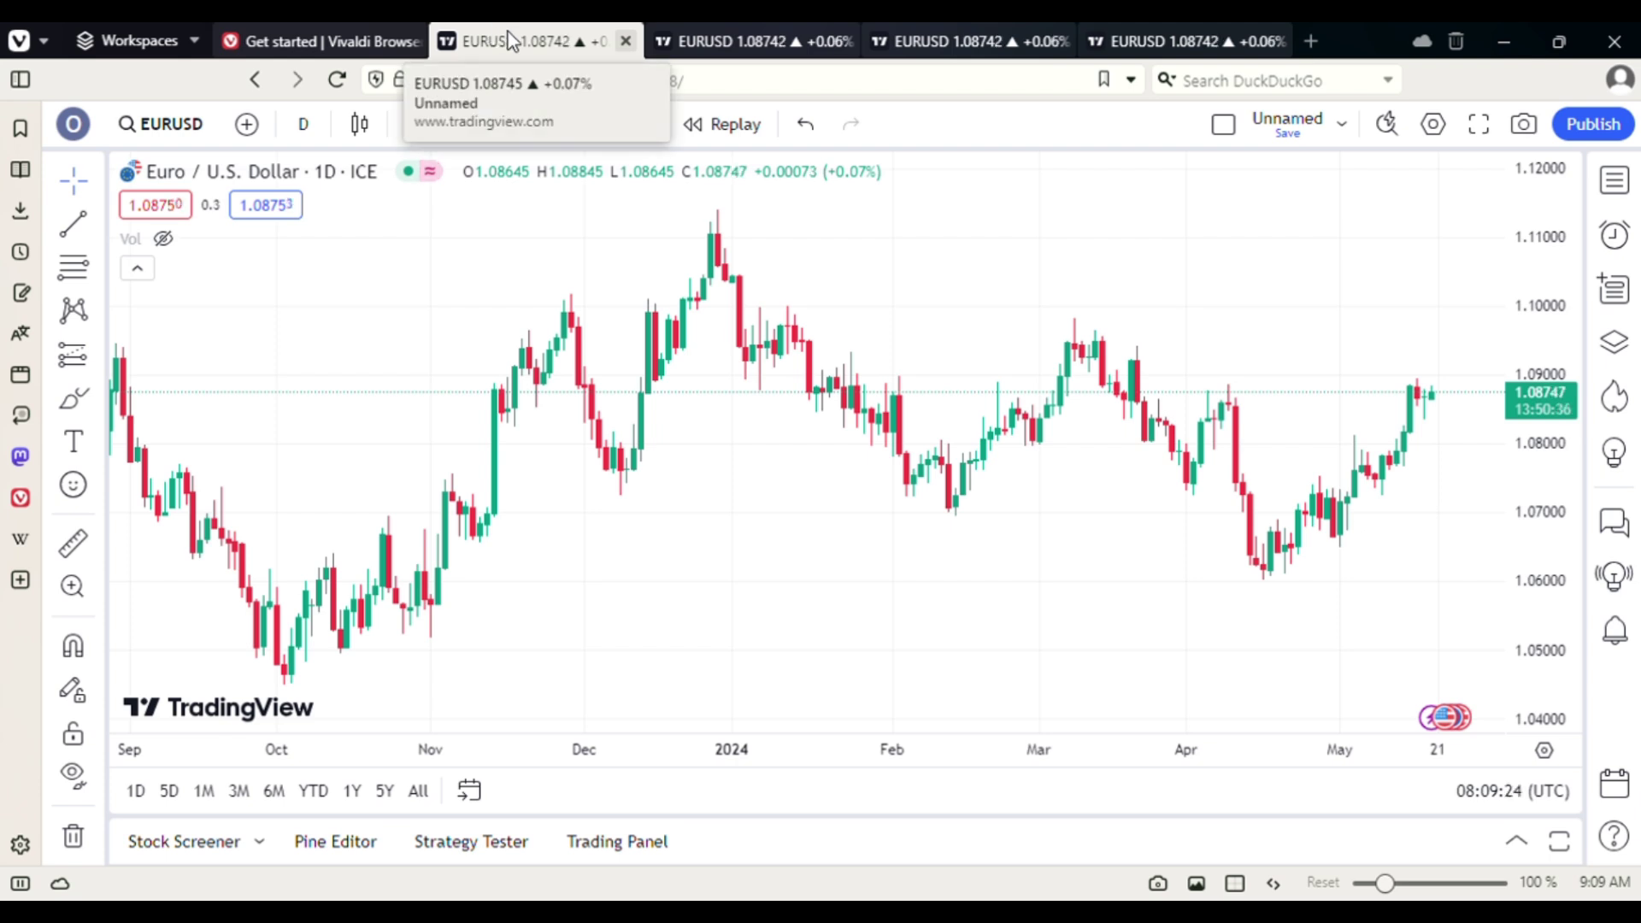
left_click(741, 23, "ctrl")
left_click(952, 23, "ctrl")
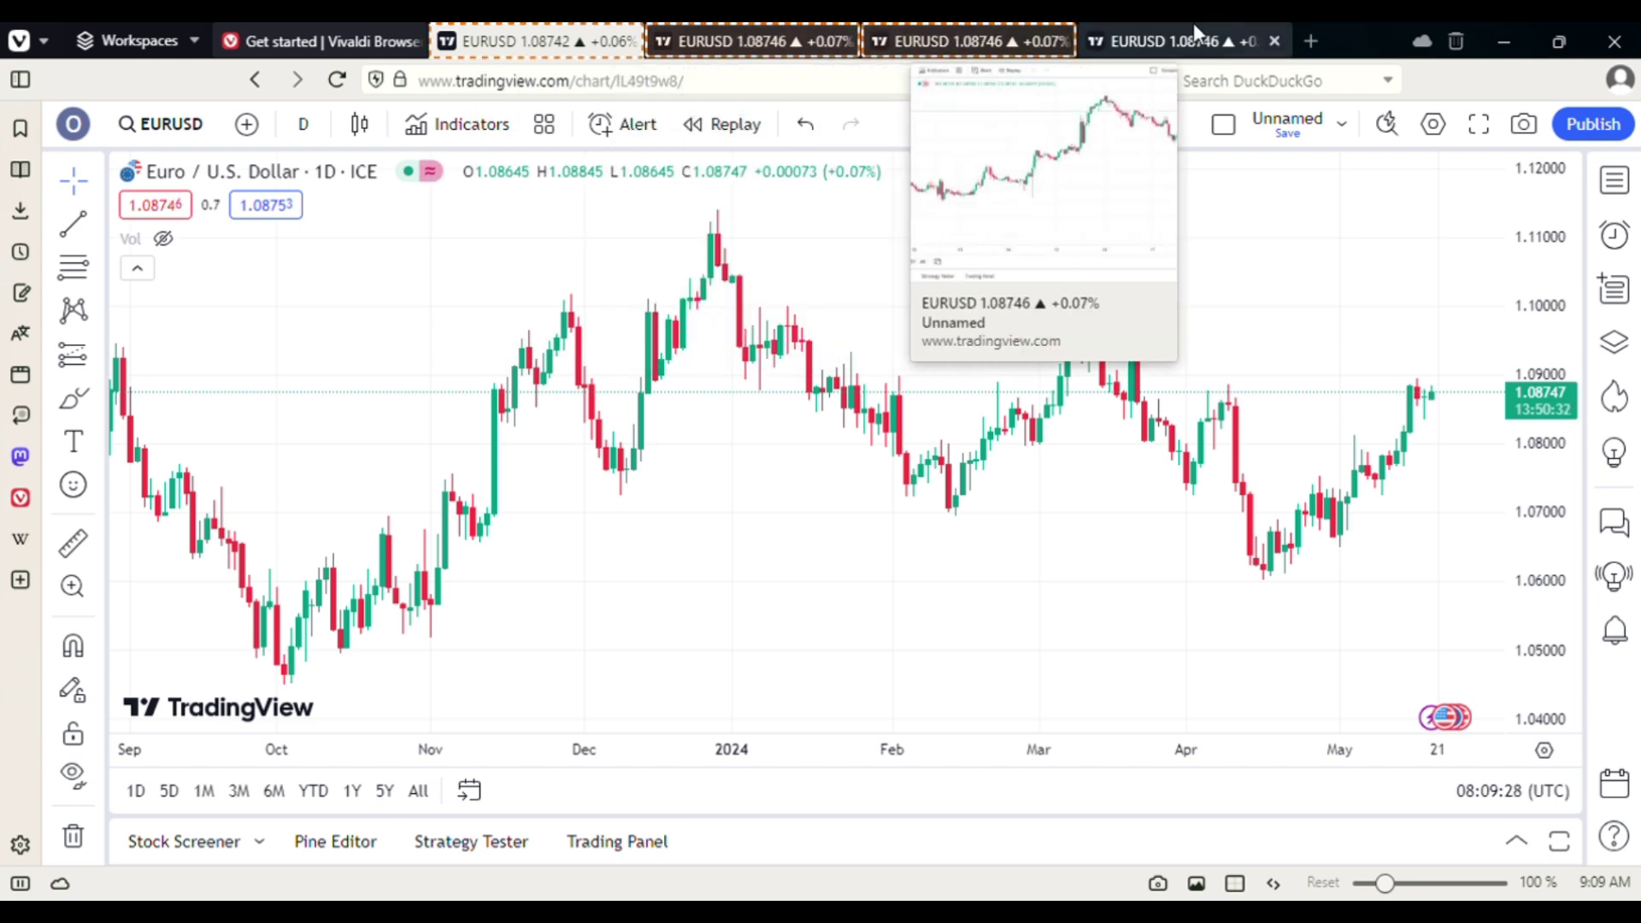
left_click(1192, 30, "ctrl")
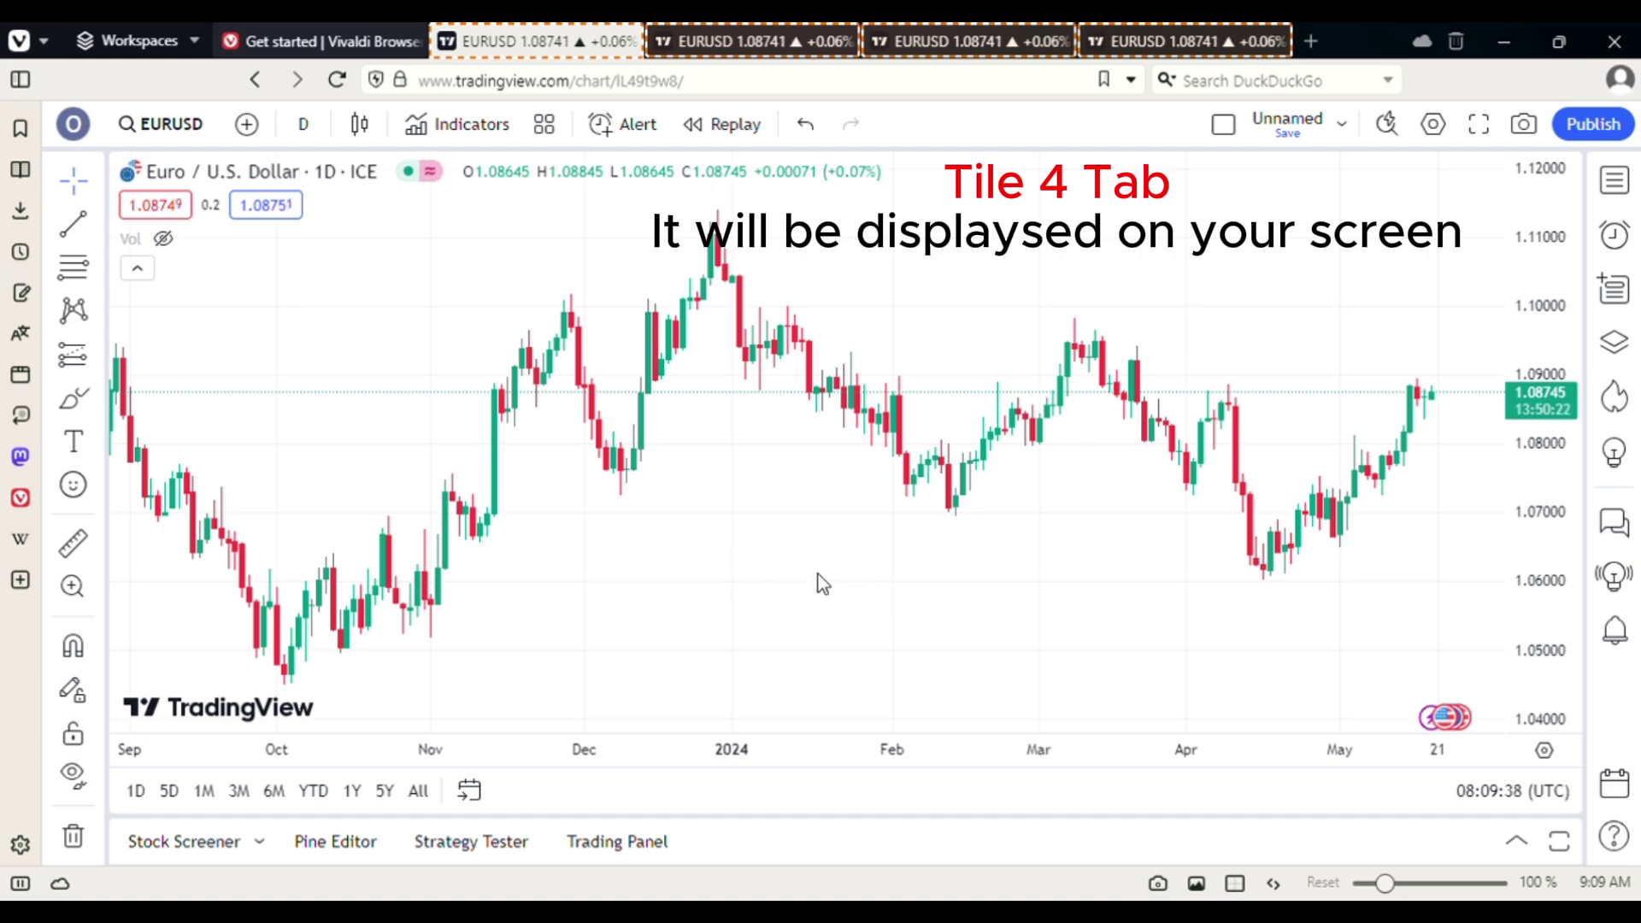
Tile the four selected tabs into a 2x2 grid with Ctrl+F7, then select the gold chart's long position
key("ctrl+F7")
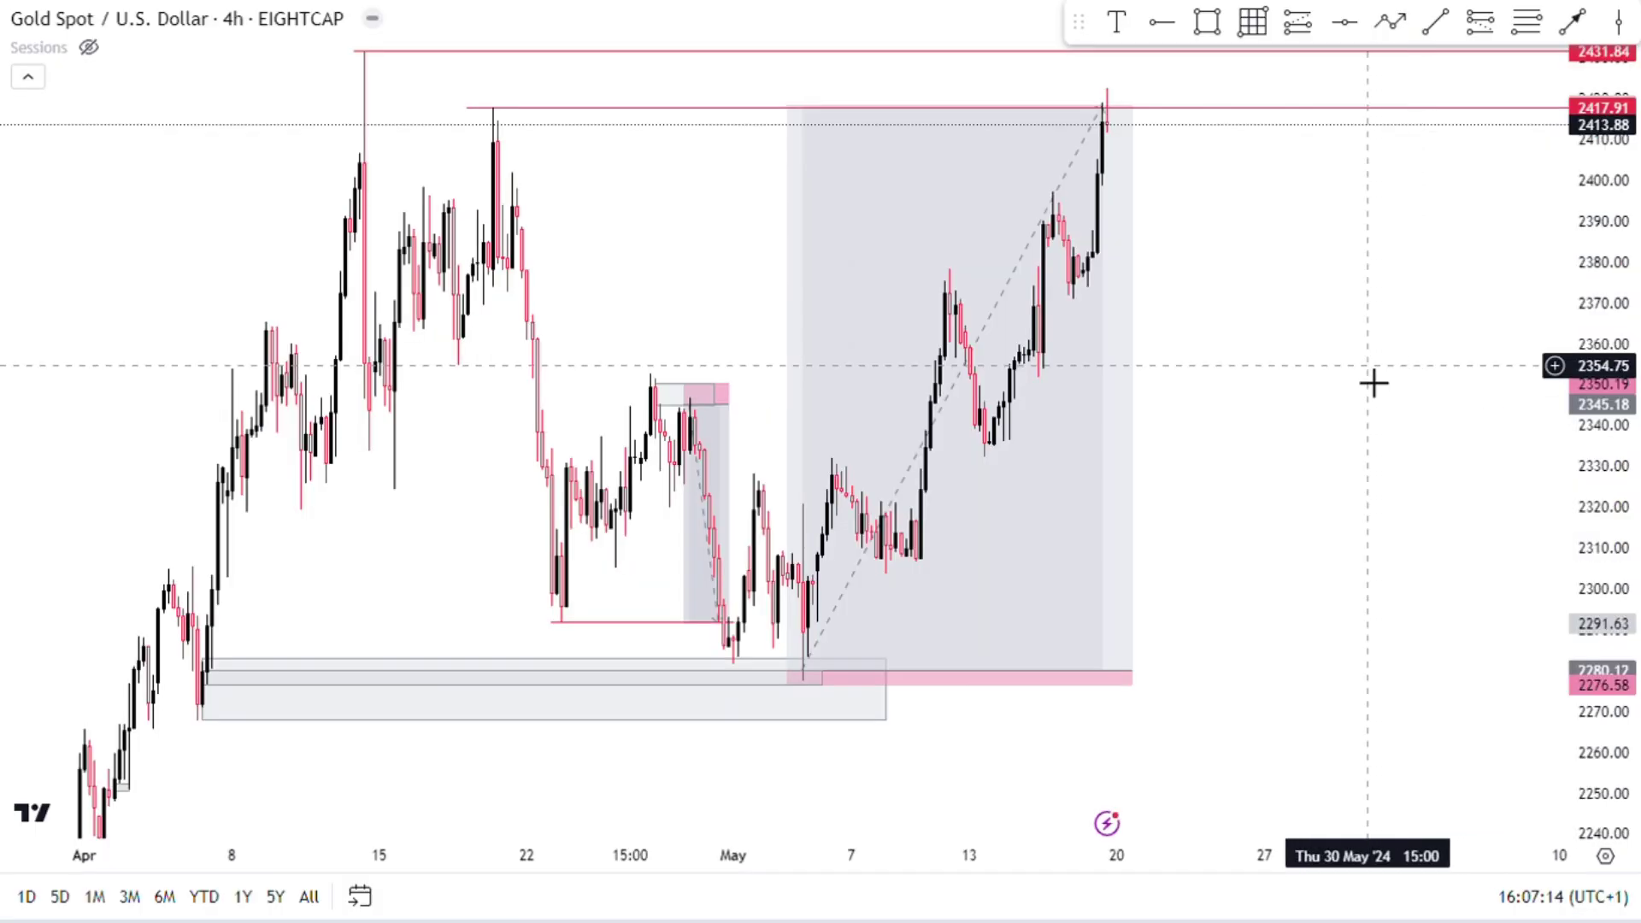
left_click(1073, 381)
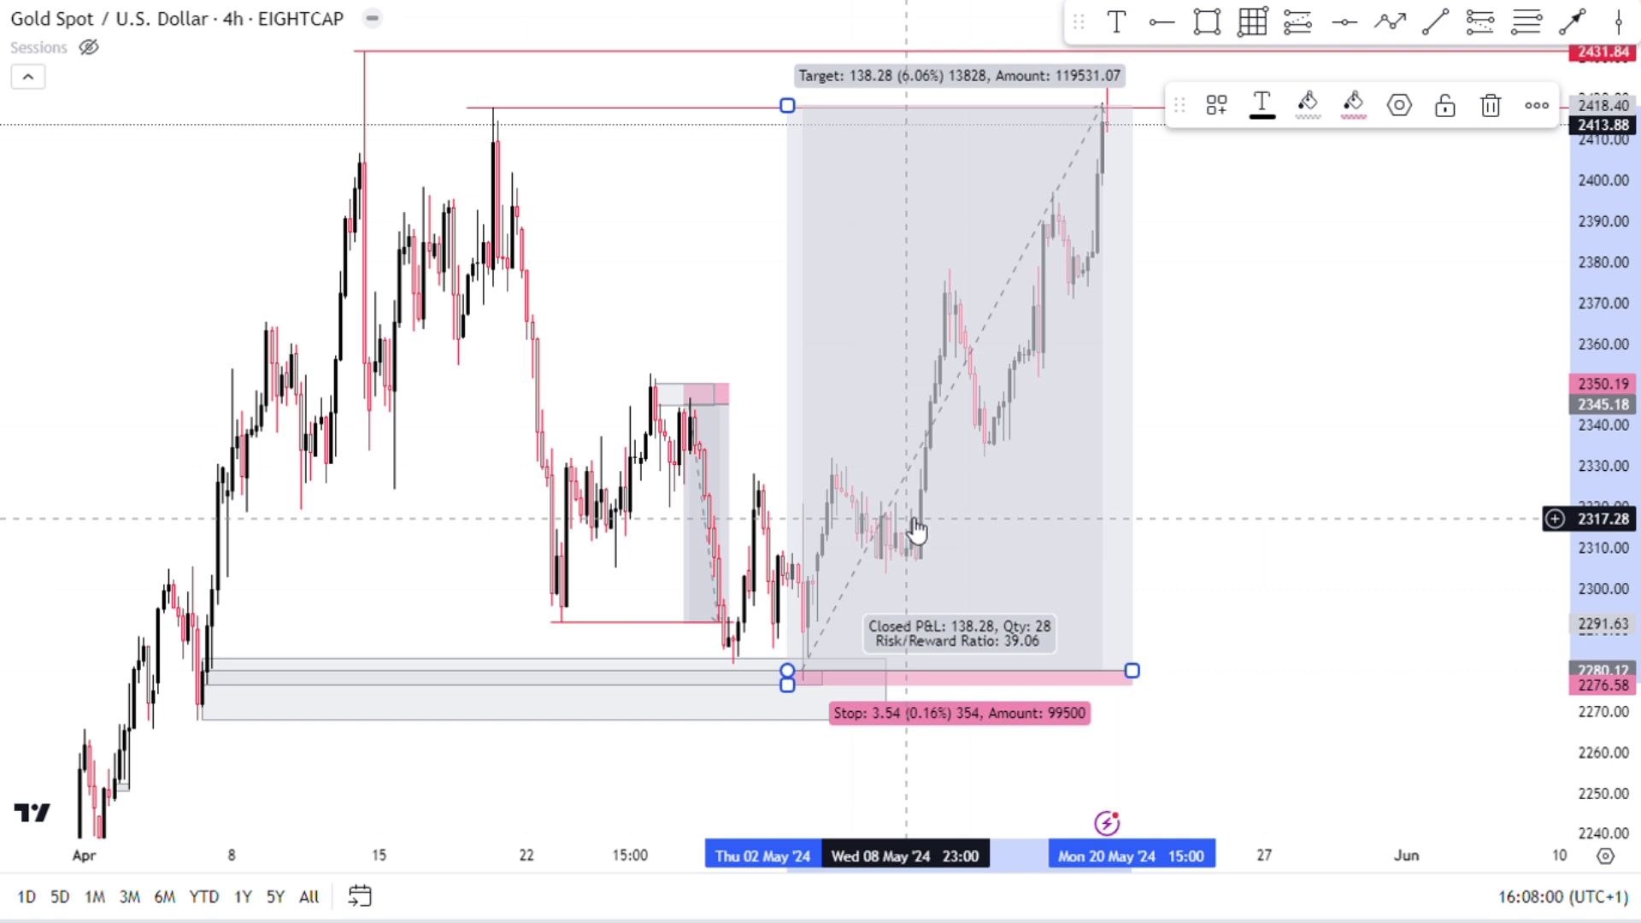
Pan the Gold Spot 4h chart and inspect its large and small long-position drawings
left_click(1283, 479)
left_click_drag(1282, 479, 1314, 430)
left_click(1084, 424)
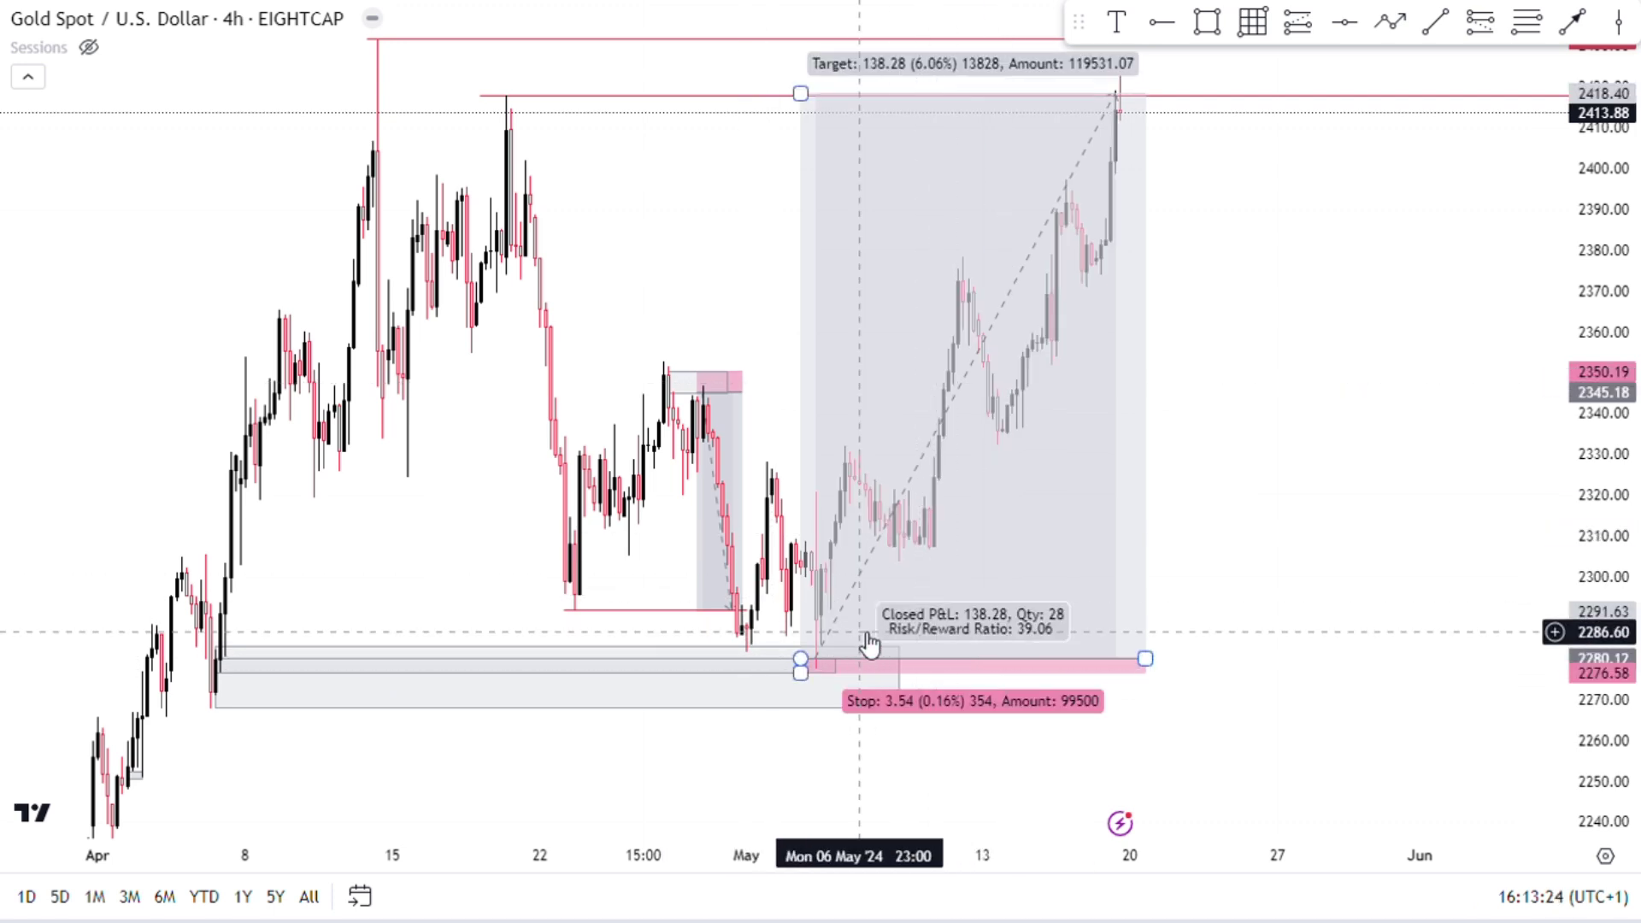
left_click(705, 535)
left_click(1007, 561)
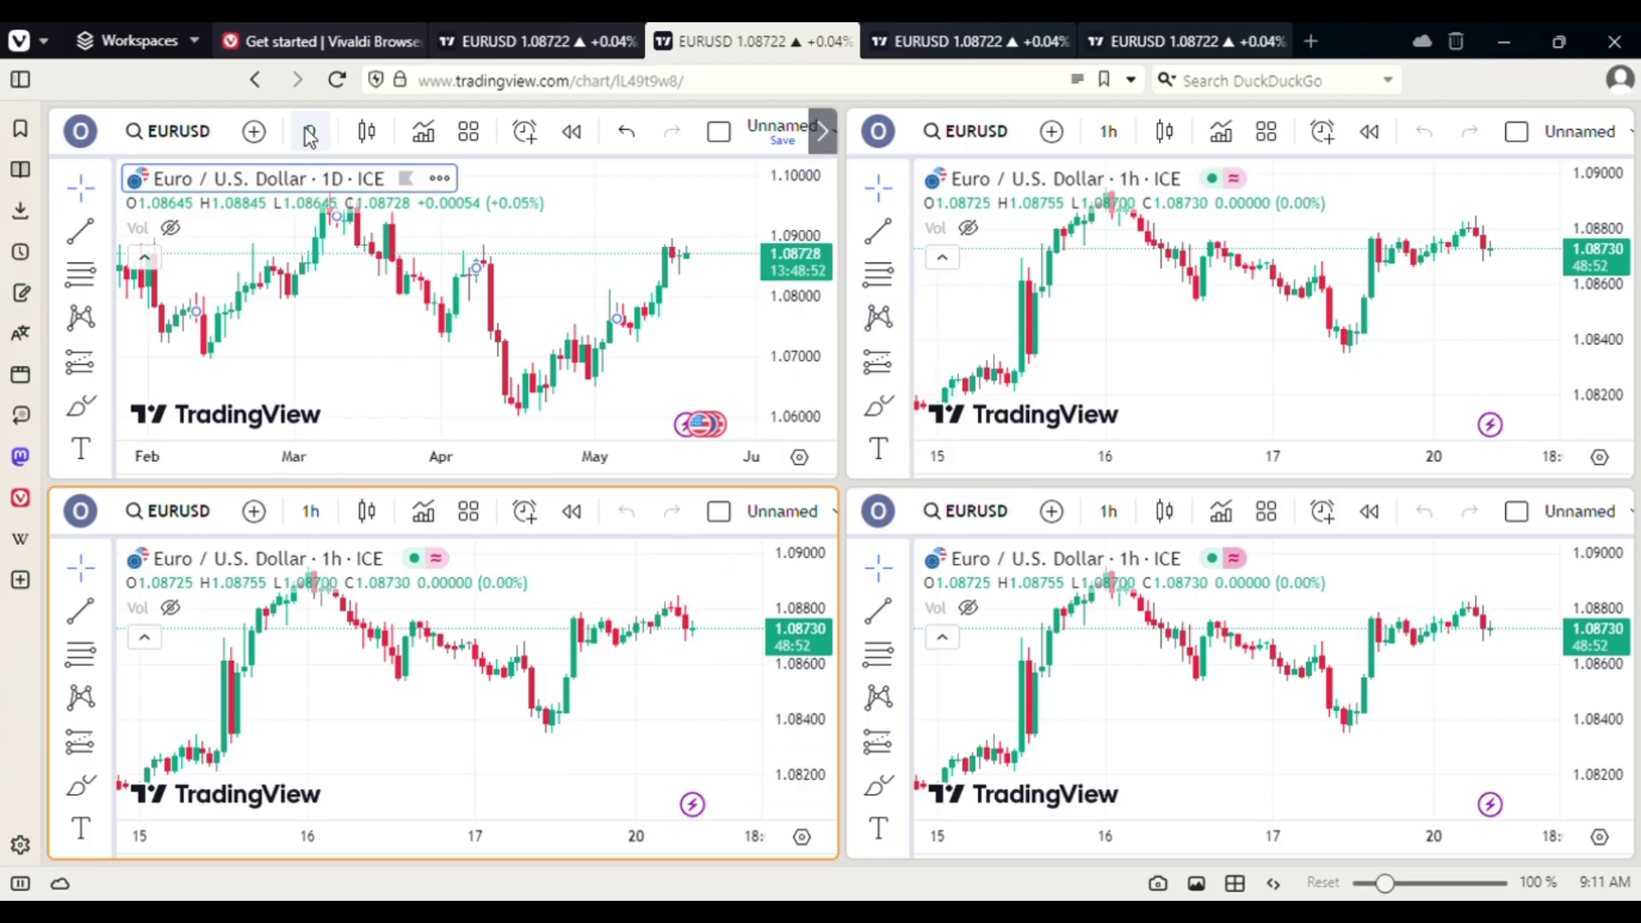
Set the top-right EURUSD chart's interval to 4 hours
left_click(309, 136)
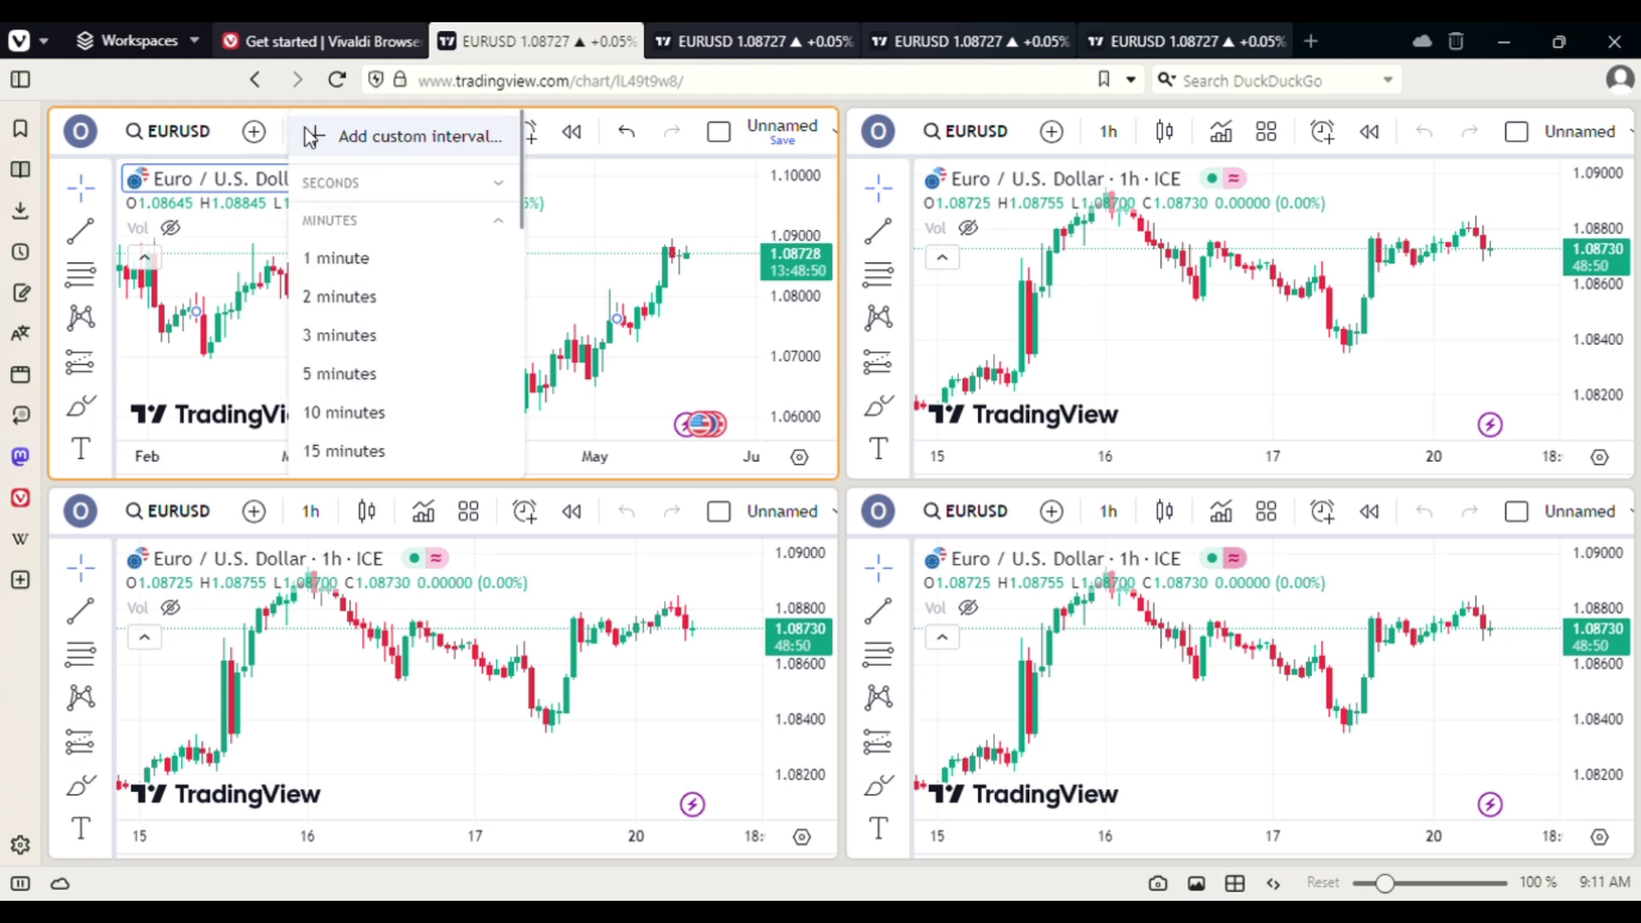
left_click(1136, 322)
left_click(1109, 132)
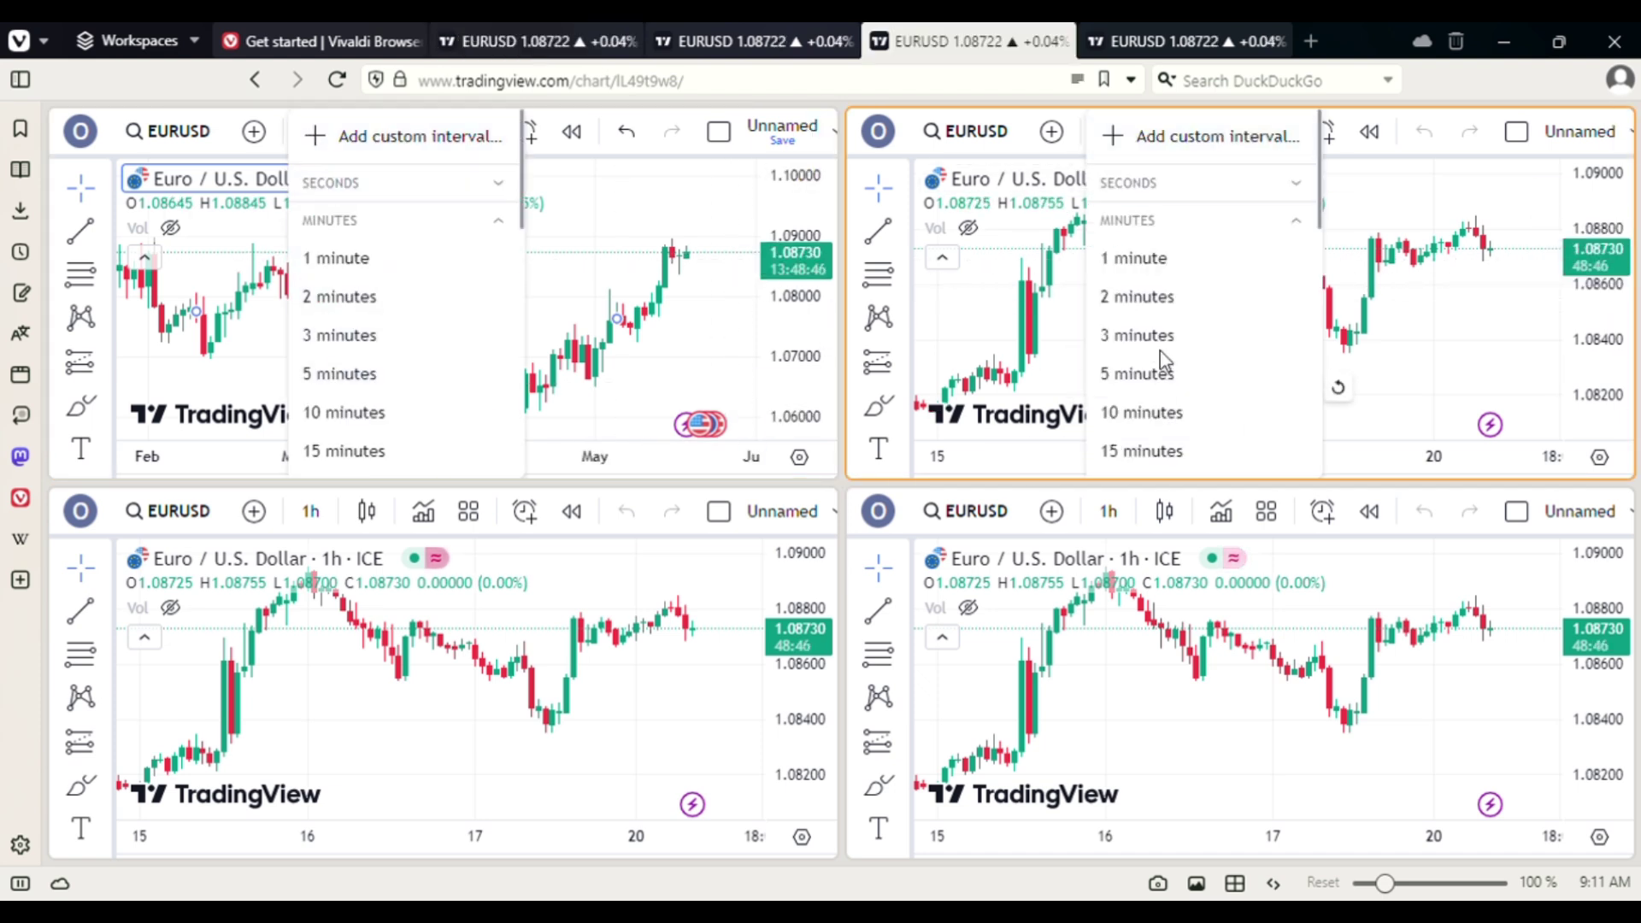
scroll(1142, 362, "down", 5)
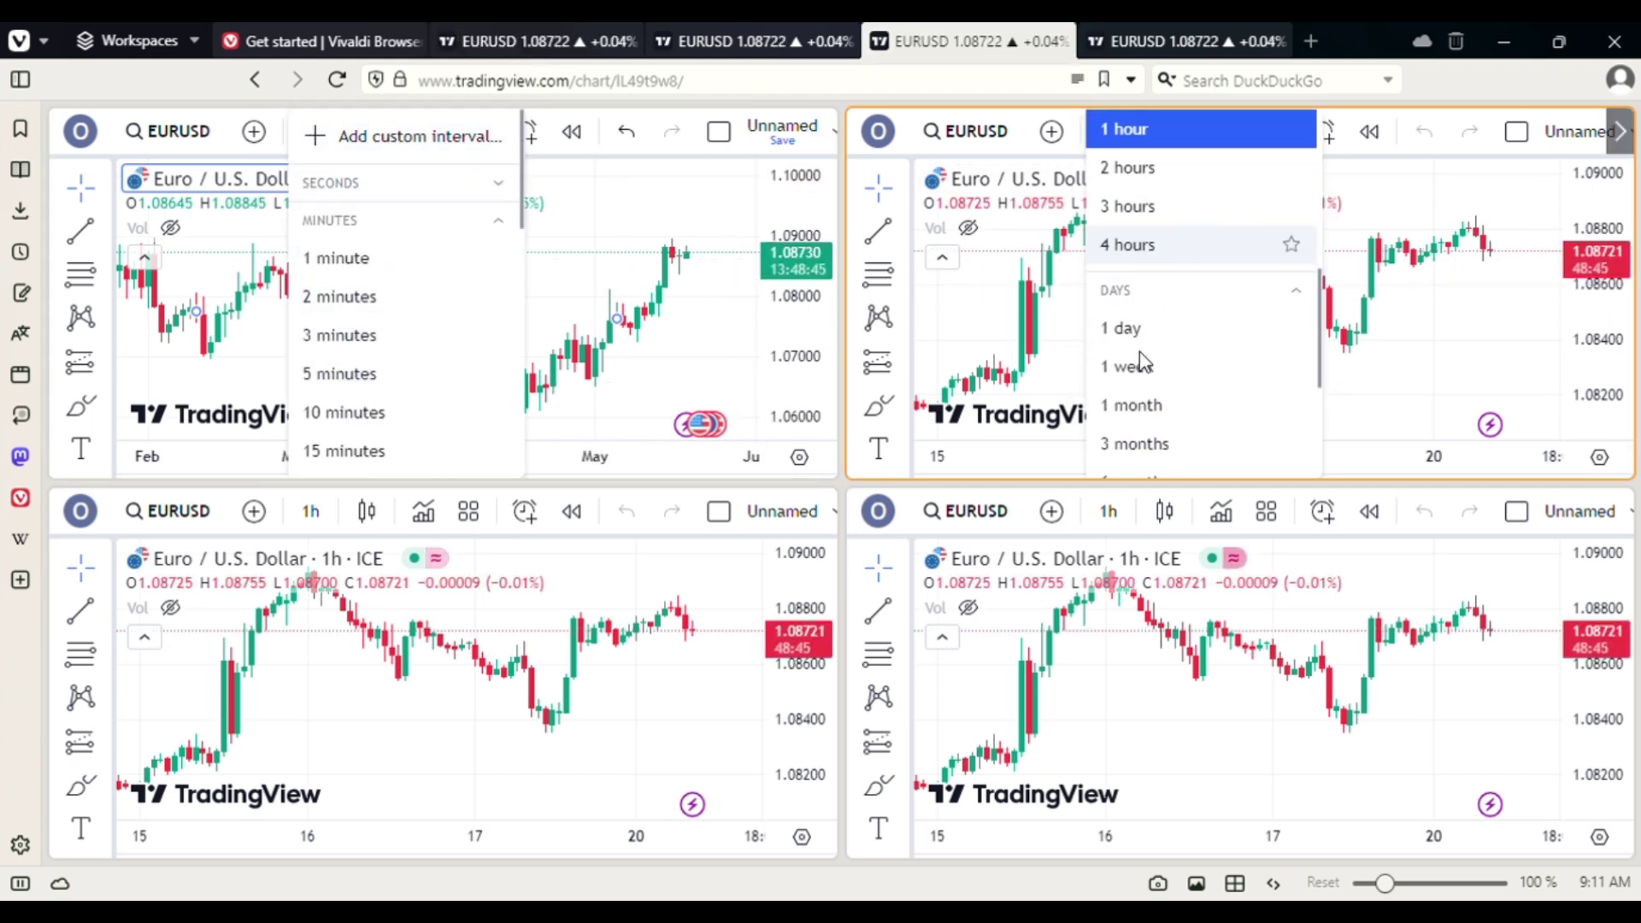
left_click(1136, 246)
Keep the bottom-left chart on 1h and set the bottom-right chart to 15 minutes
left_click(324, 513)
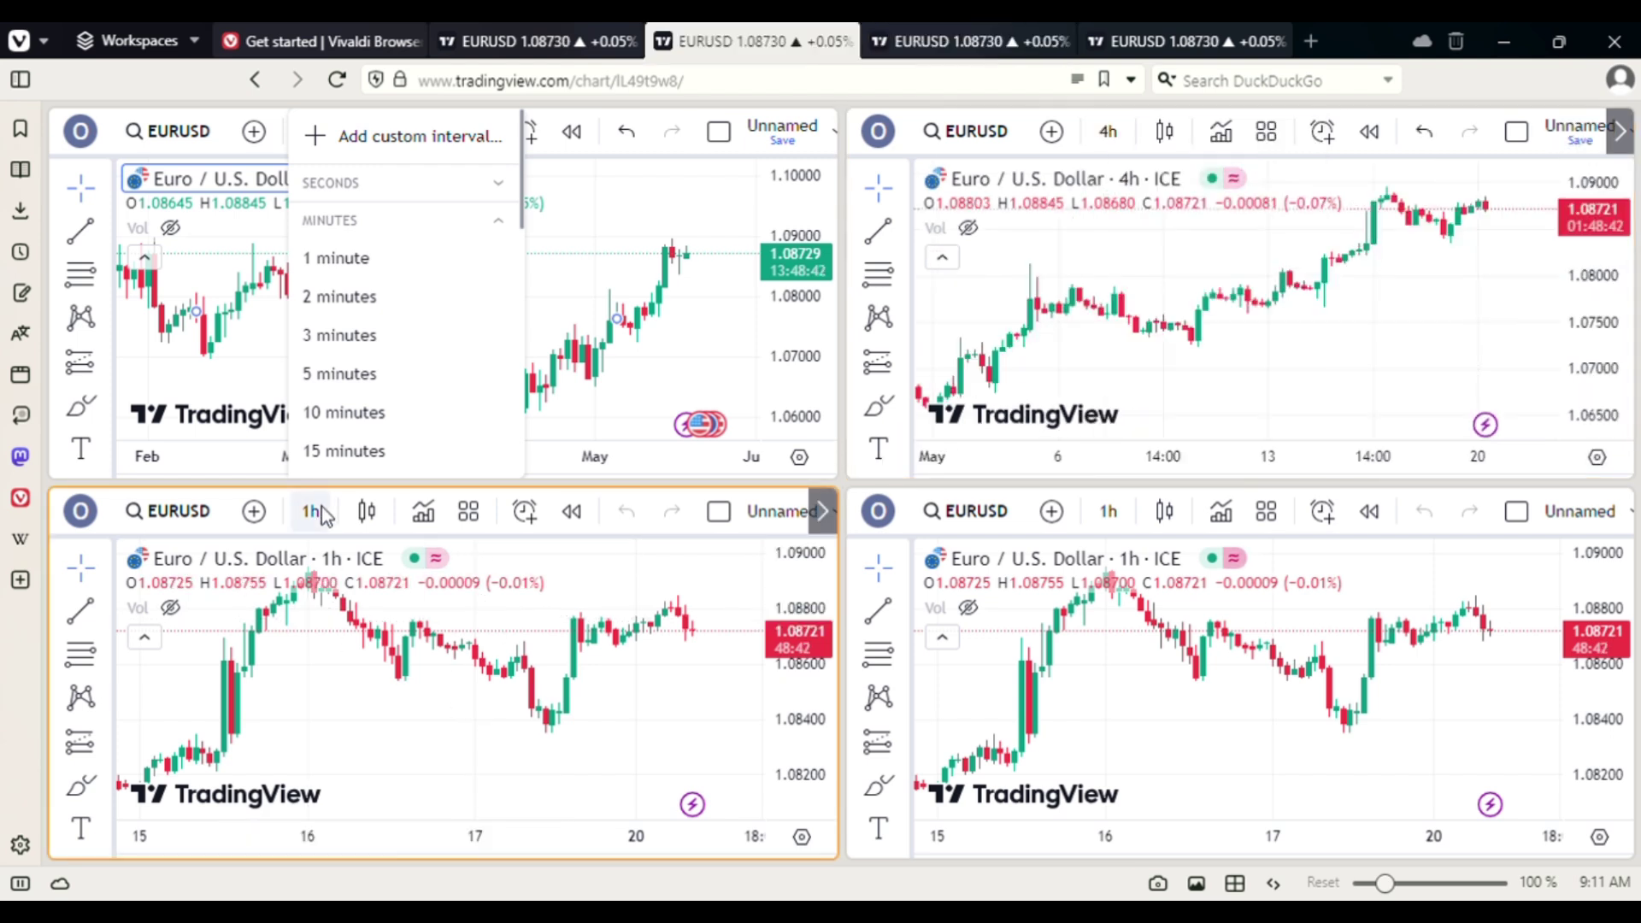
left_click(313, 513)
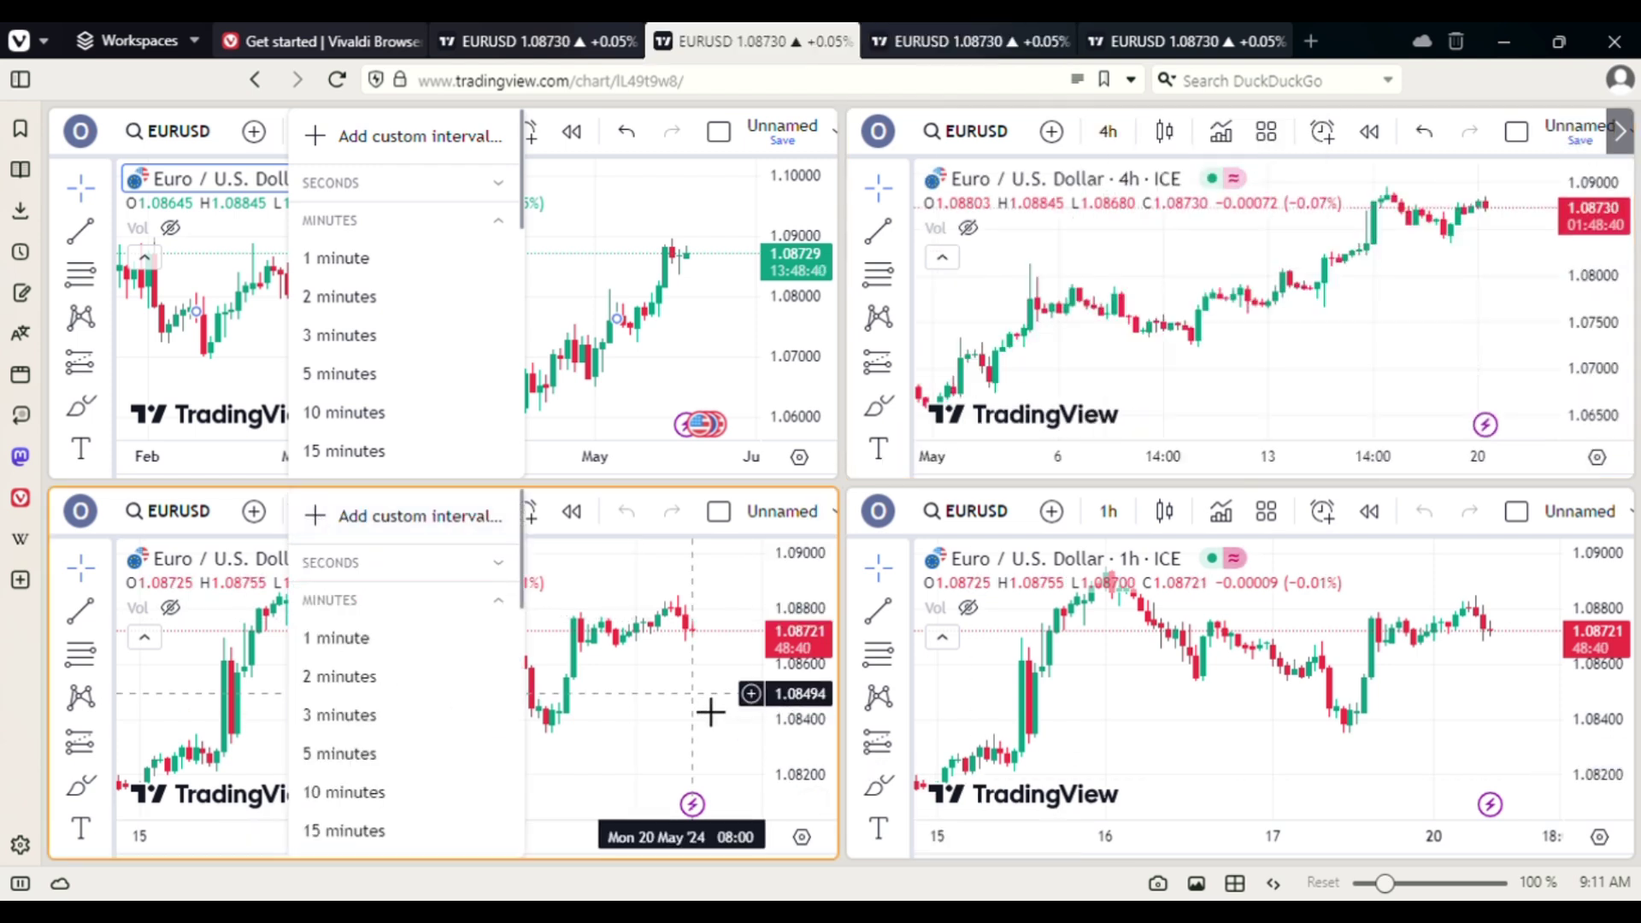
left_click(454, 621)
left_click(1109, 513)
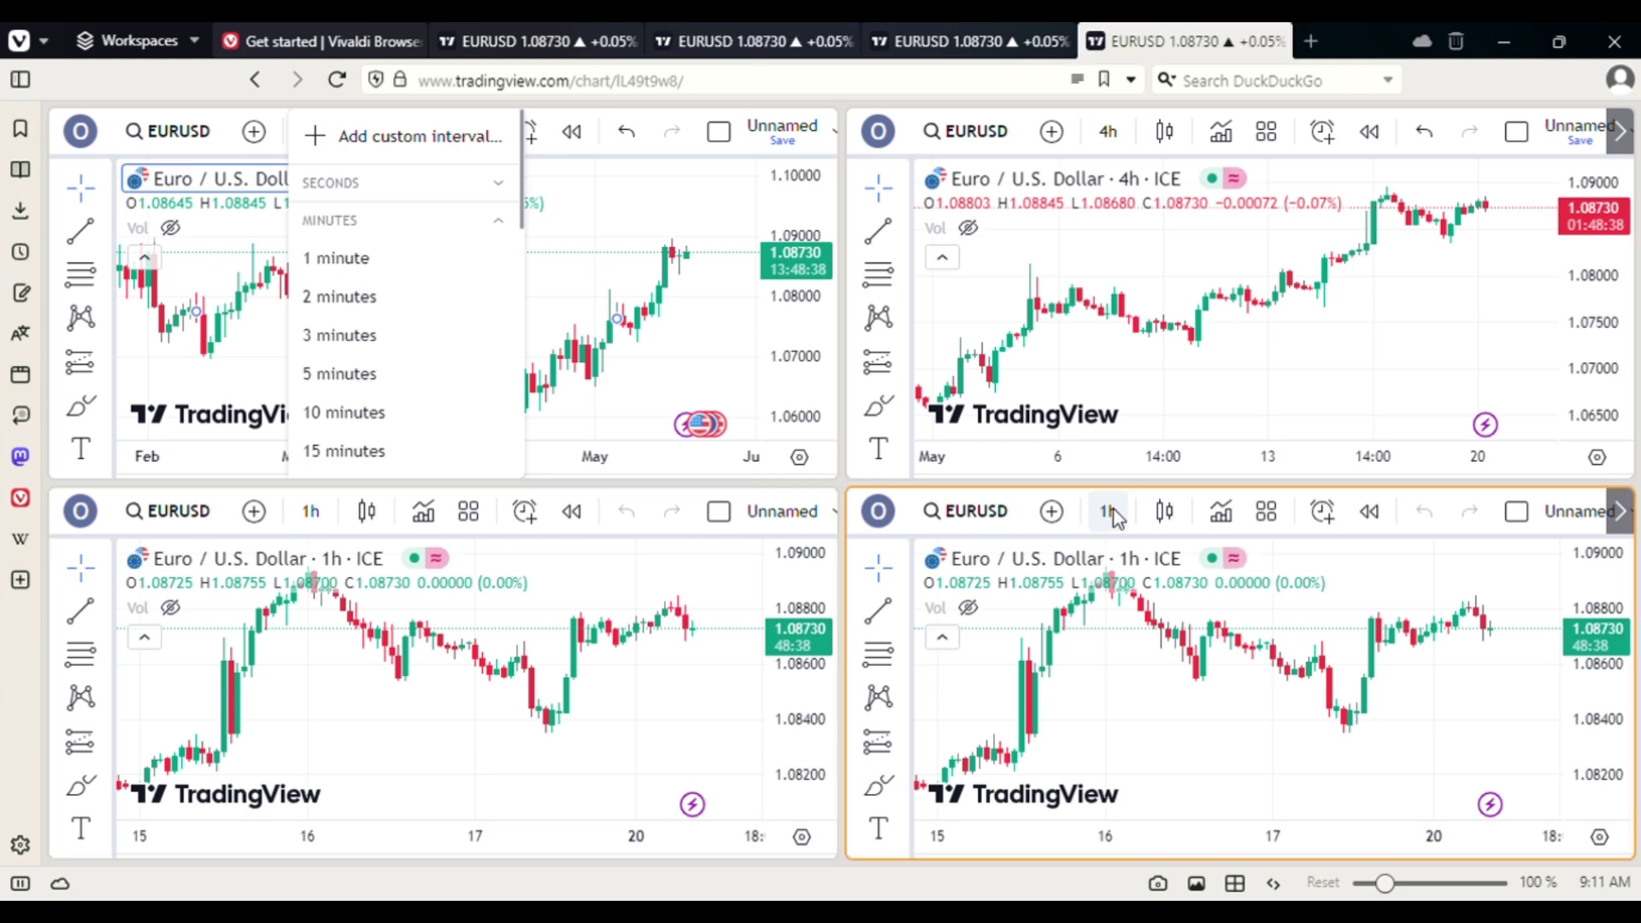
left_click(1110, 513)
scroll(1165, 784, "down", 2)
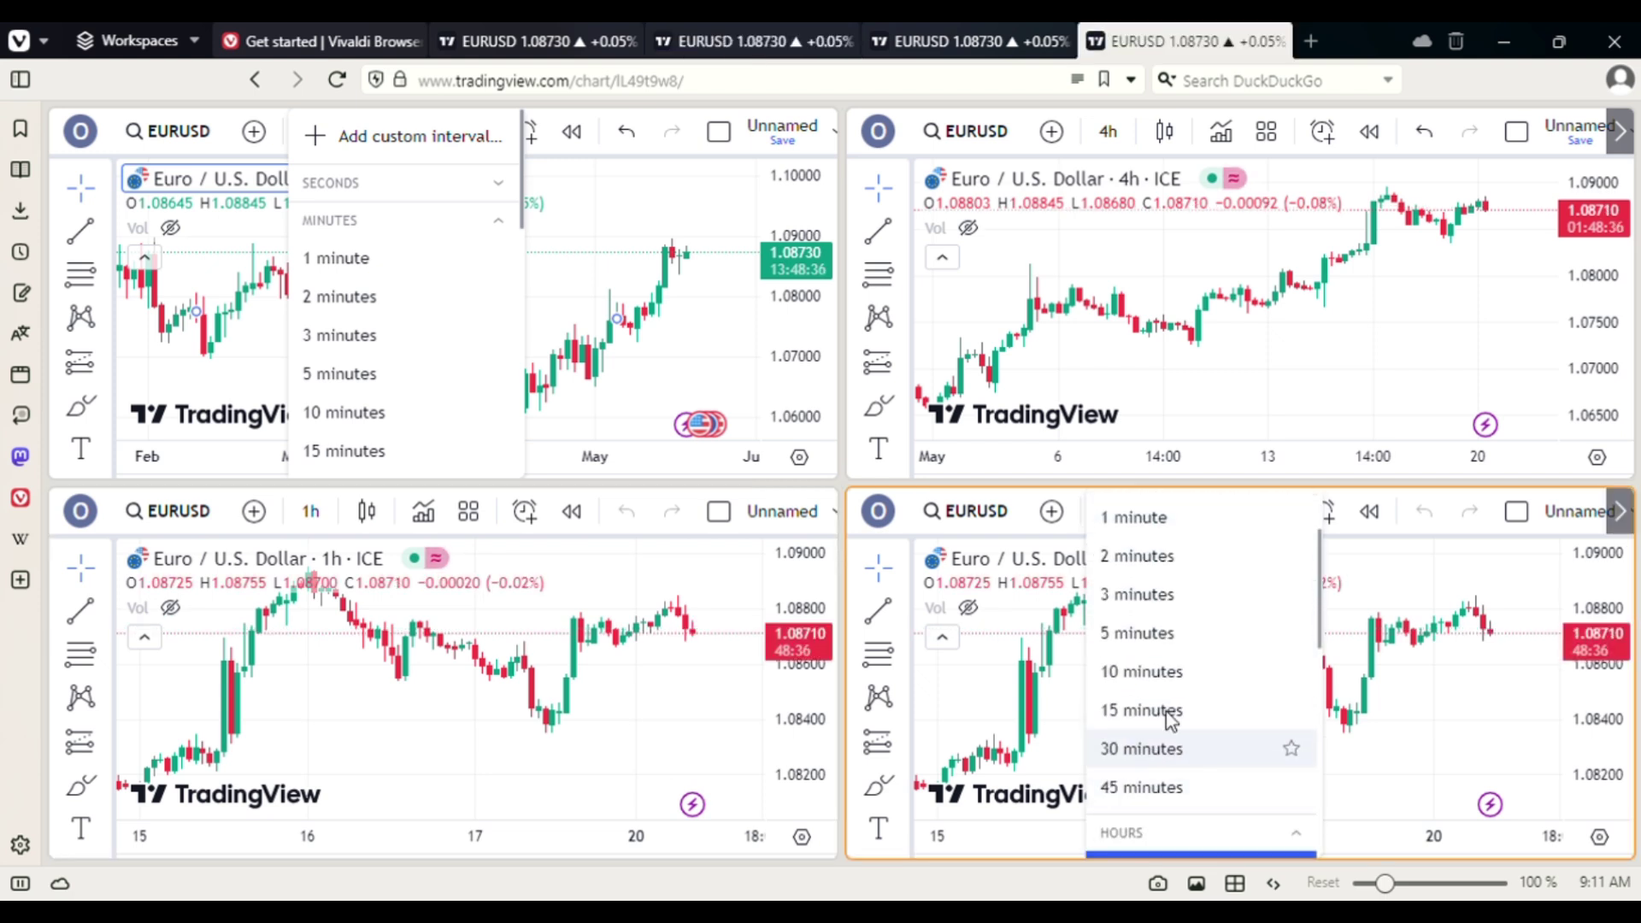
left_click(1150, 714)
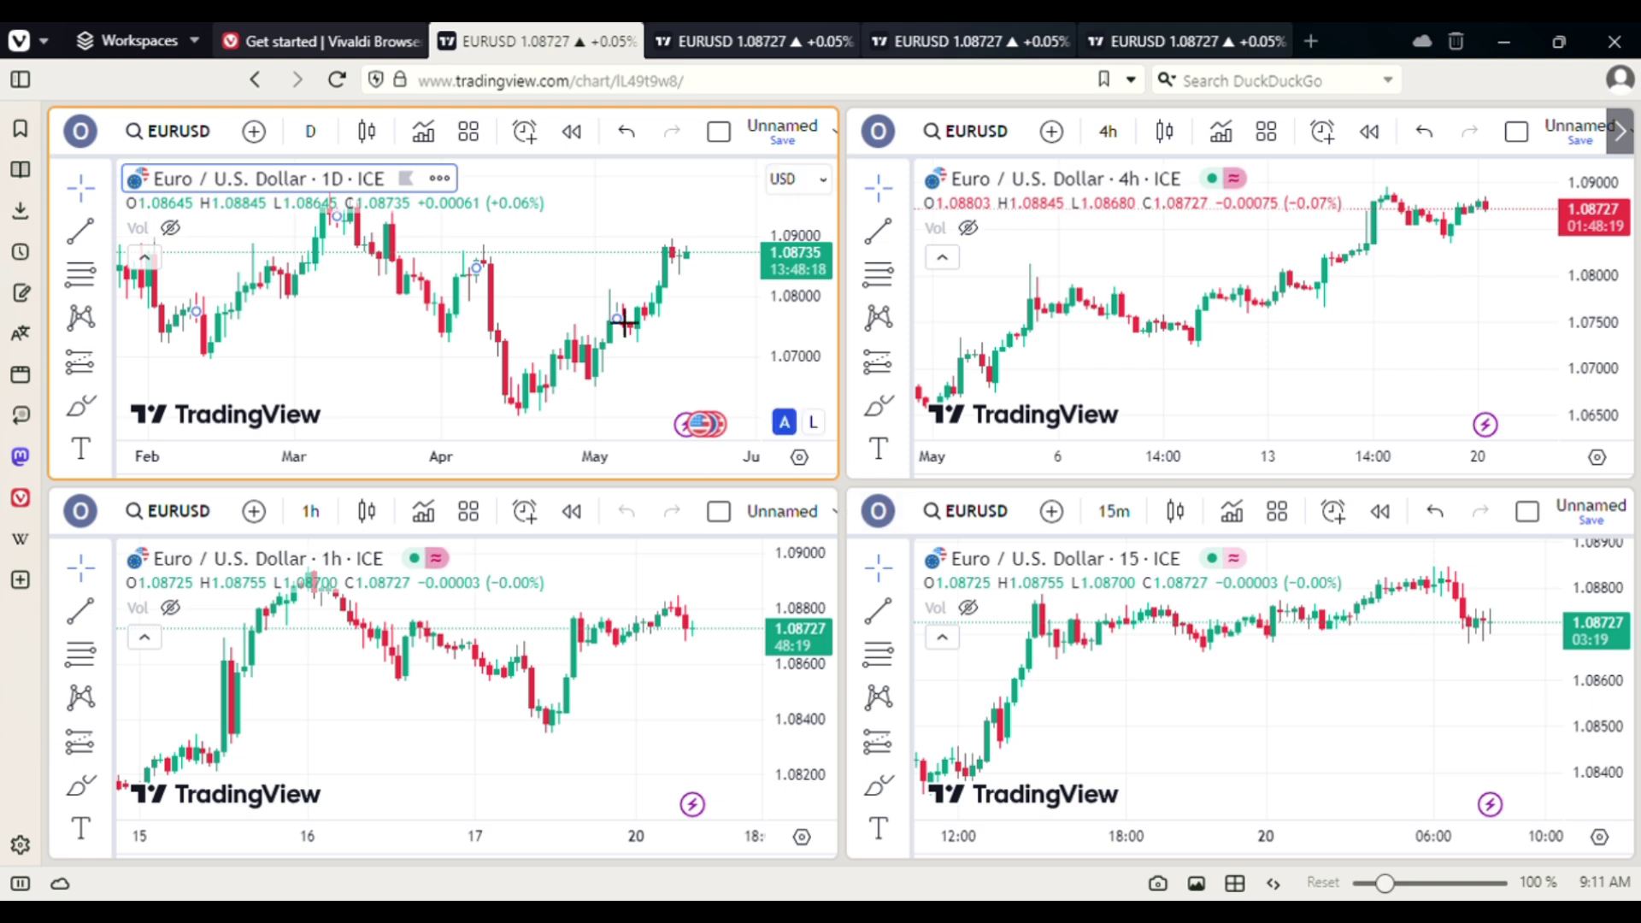
Replace EURUSD on the top-left daily chart with FXCM GBPUSD
left_click(205, 190)
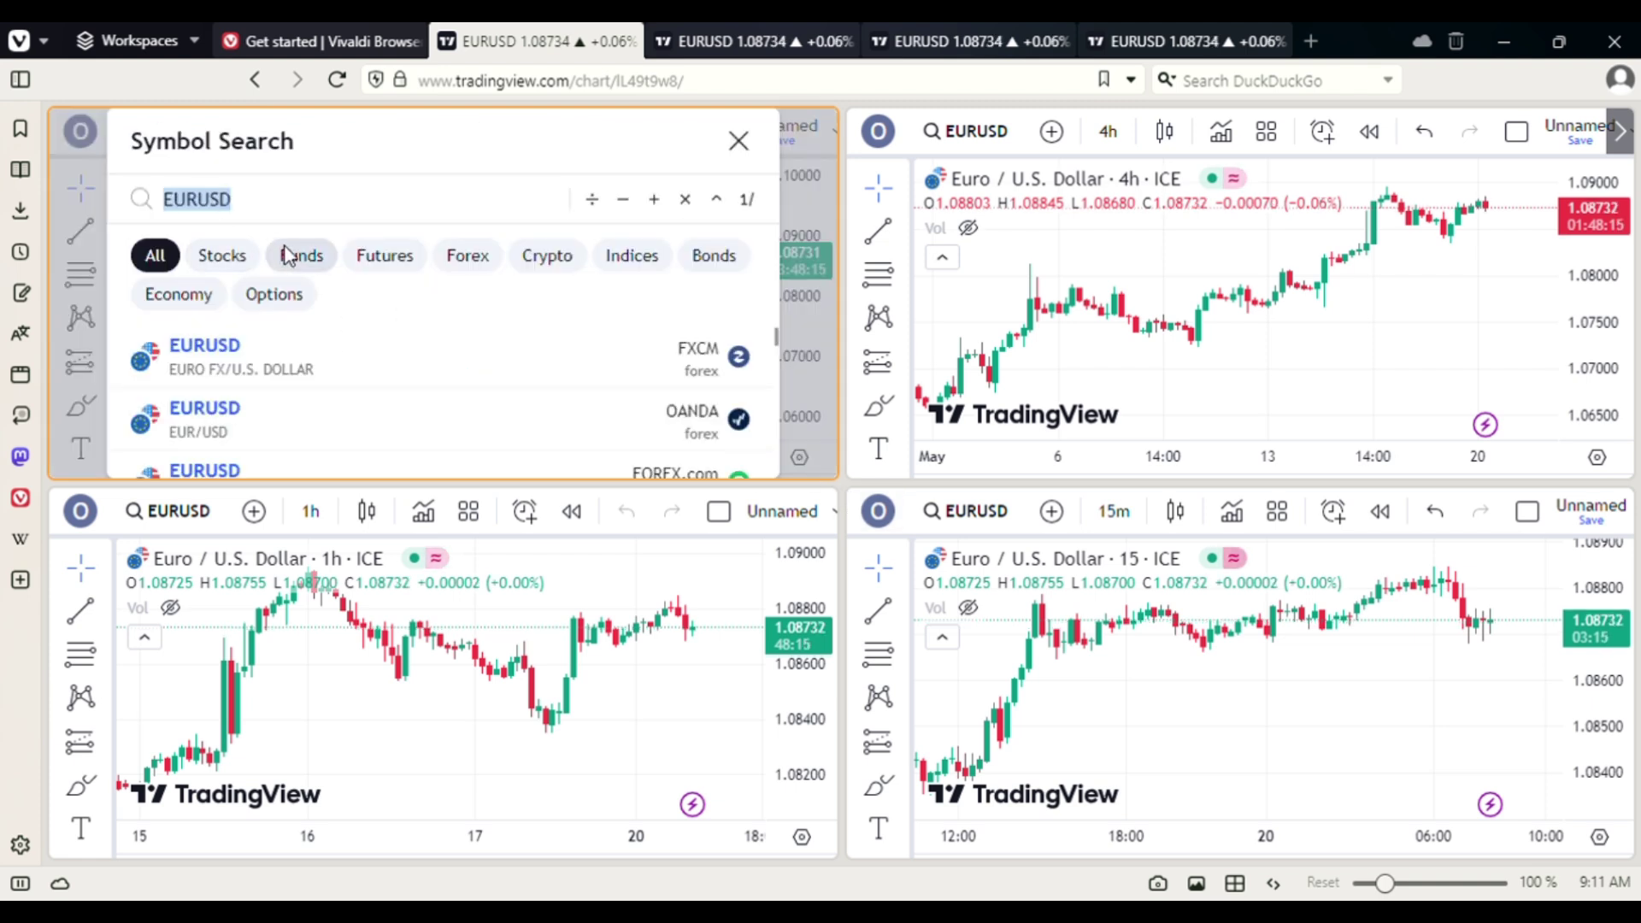
key("BackSpace")
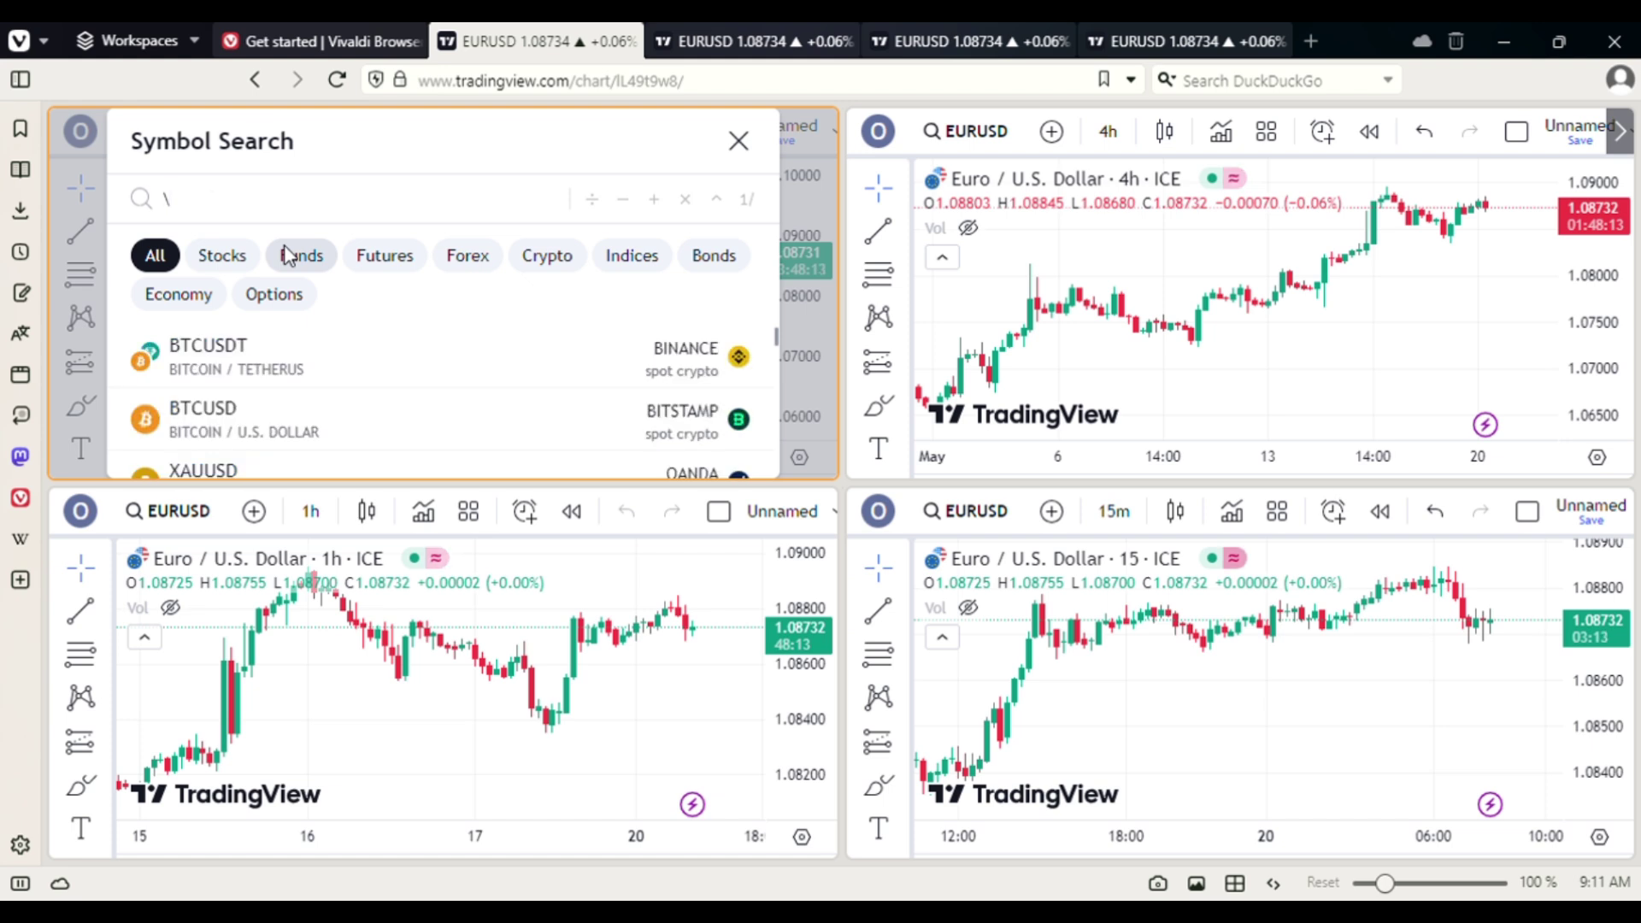
type("GB")
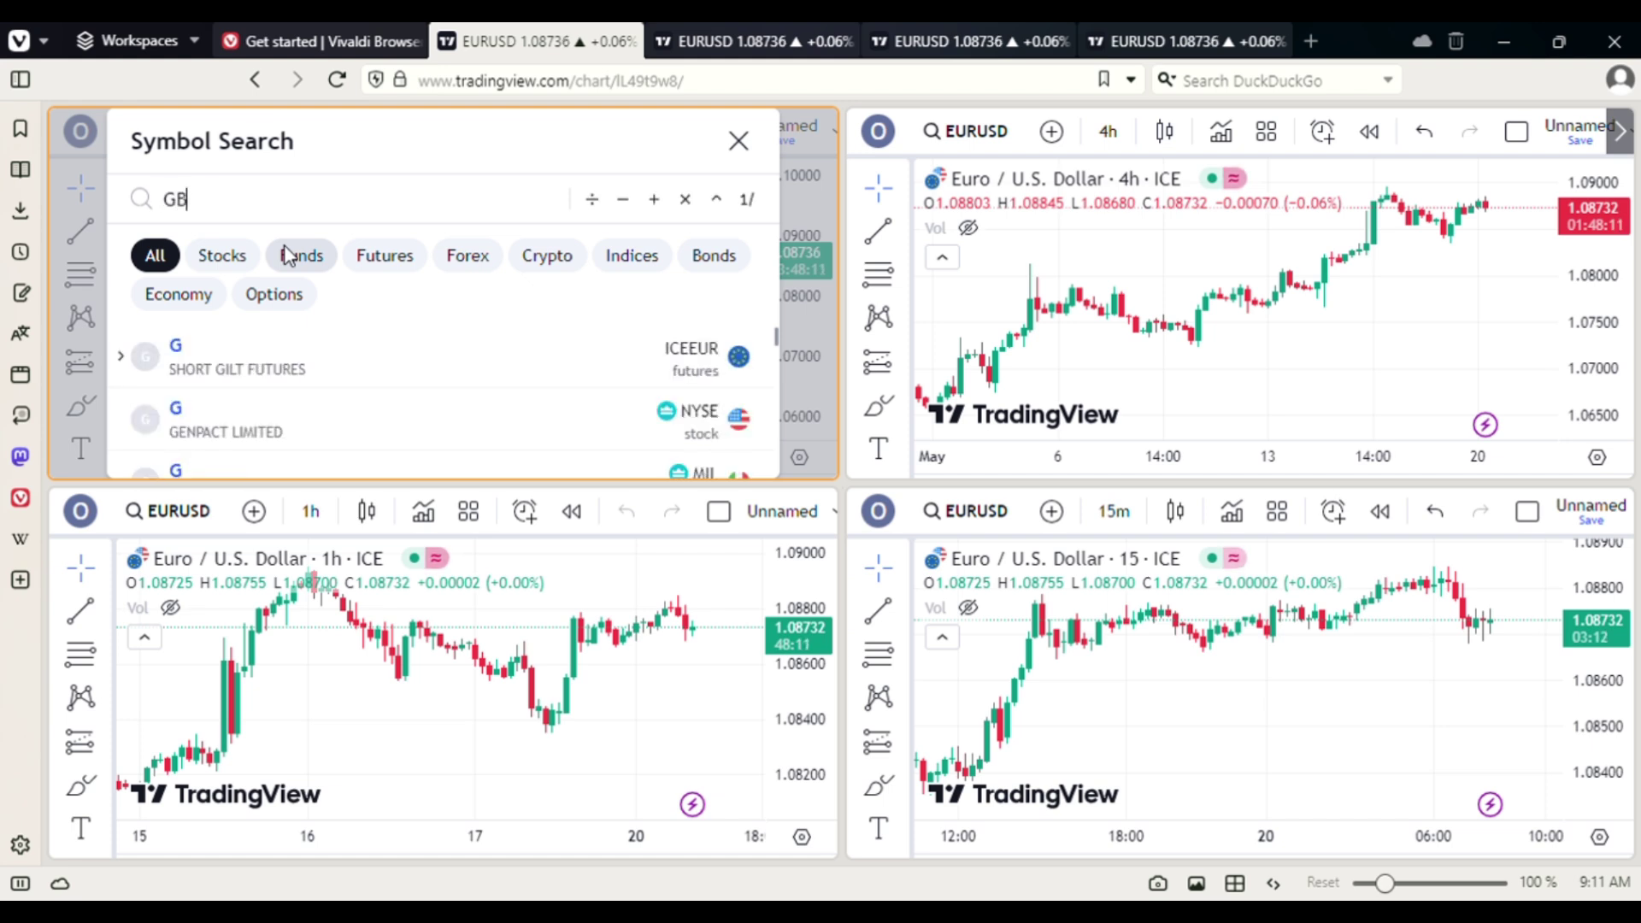
type("PUSD")
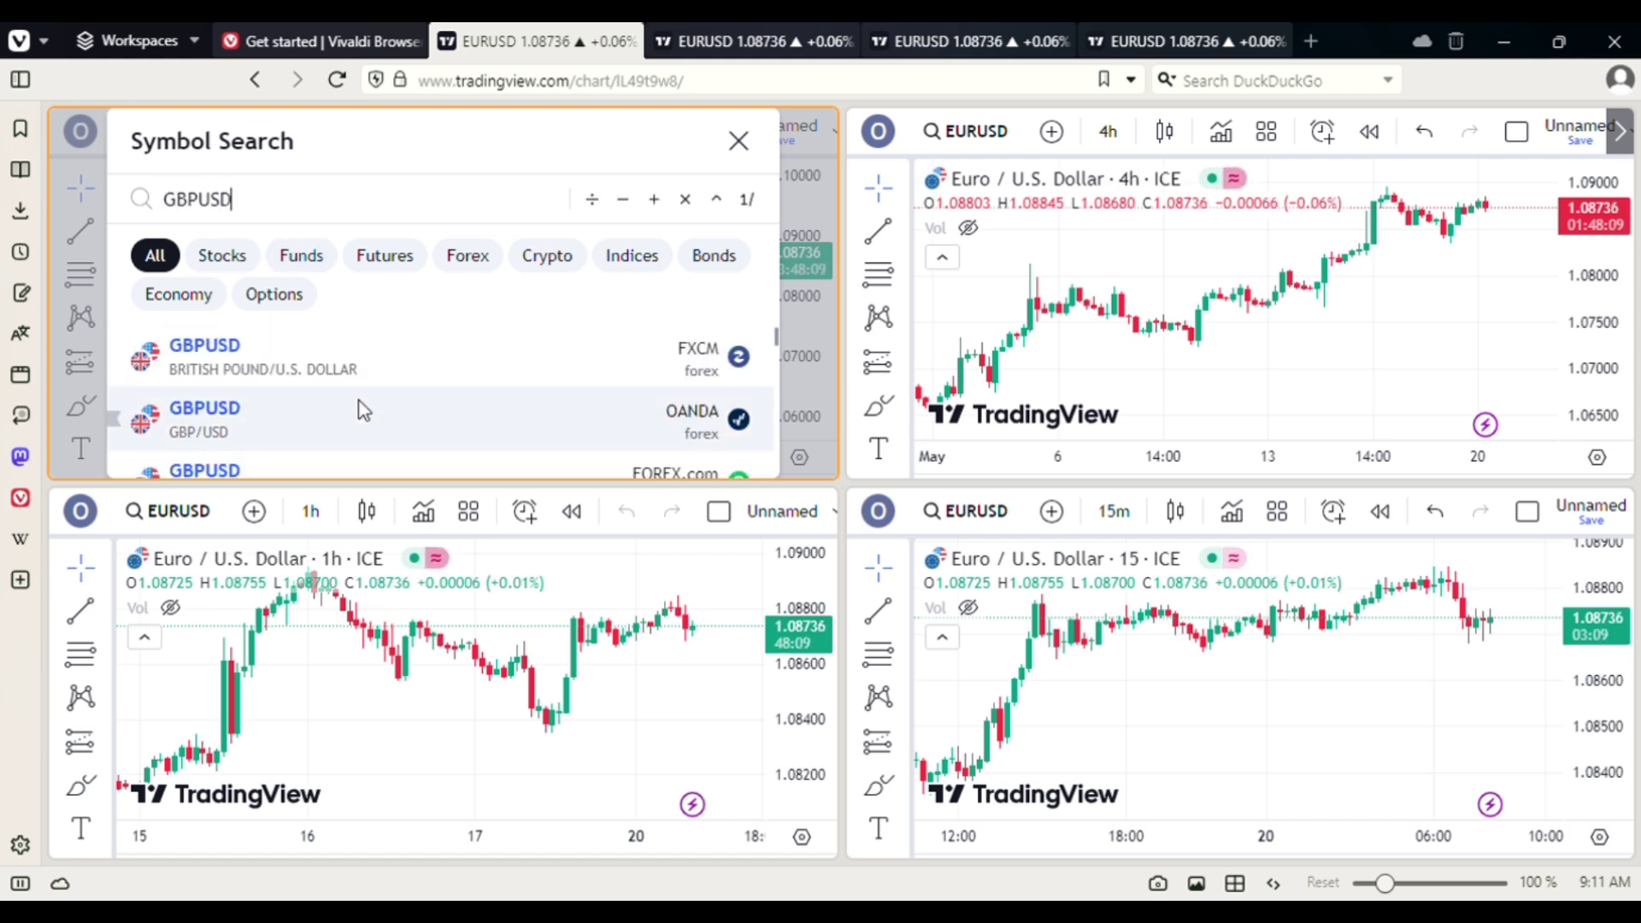
left_click(370, 359)
Load OANDA XAUUSD gold into the top-right 4h chart
left_click(1073, 286)
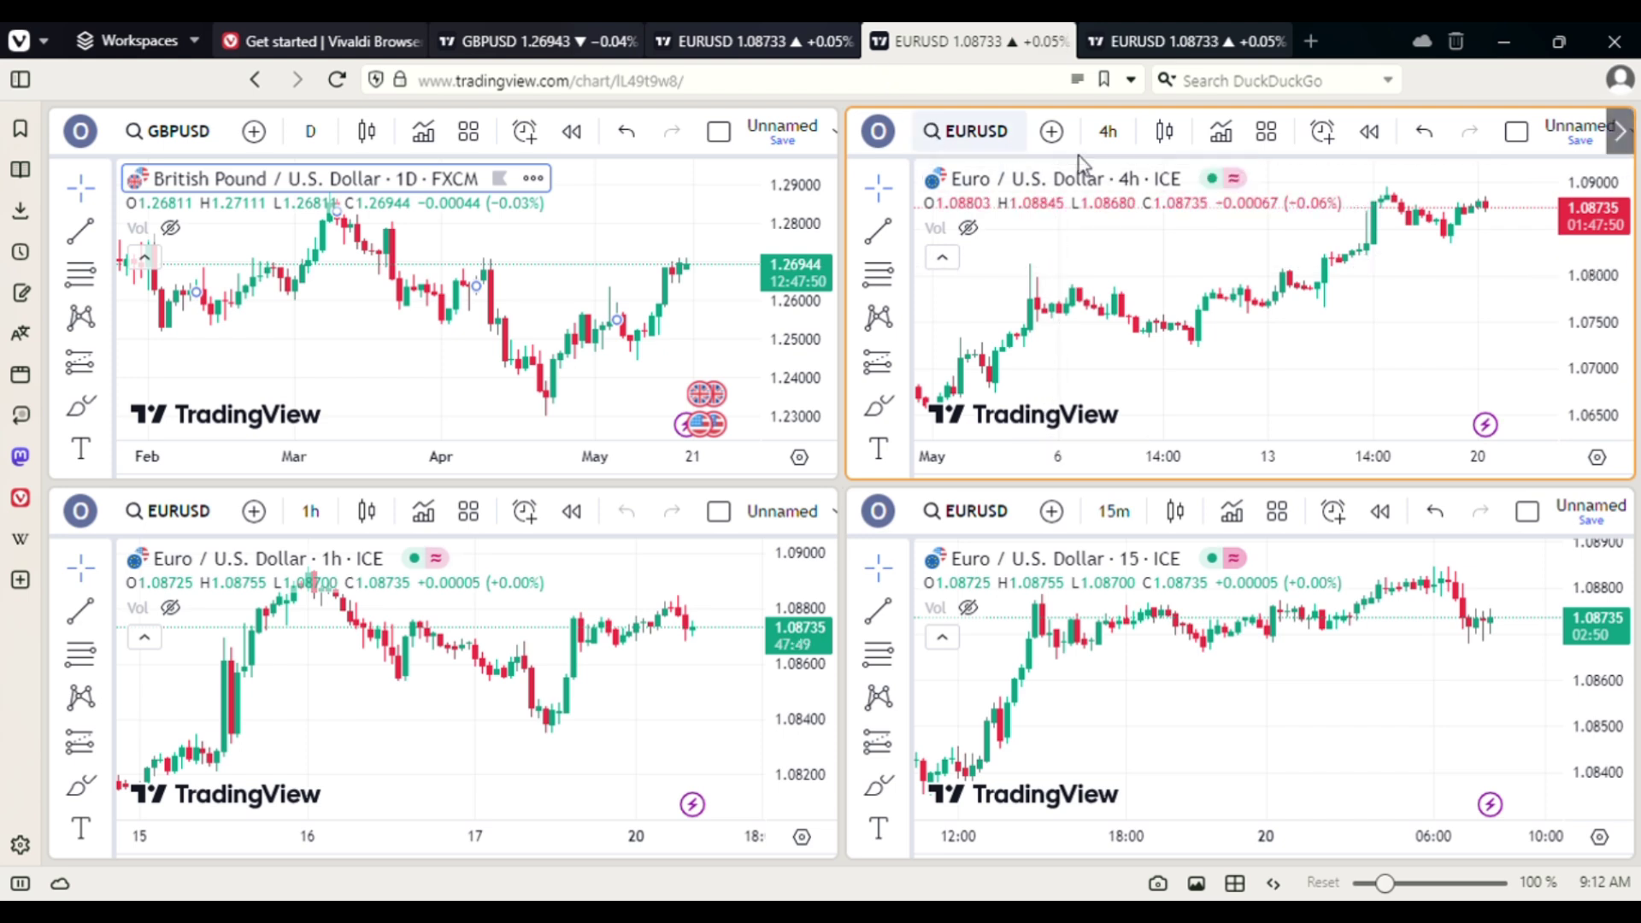
left_click(983, 135)
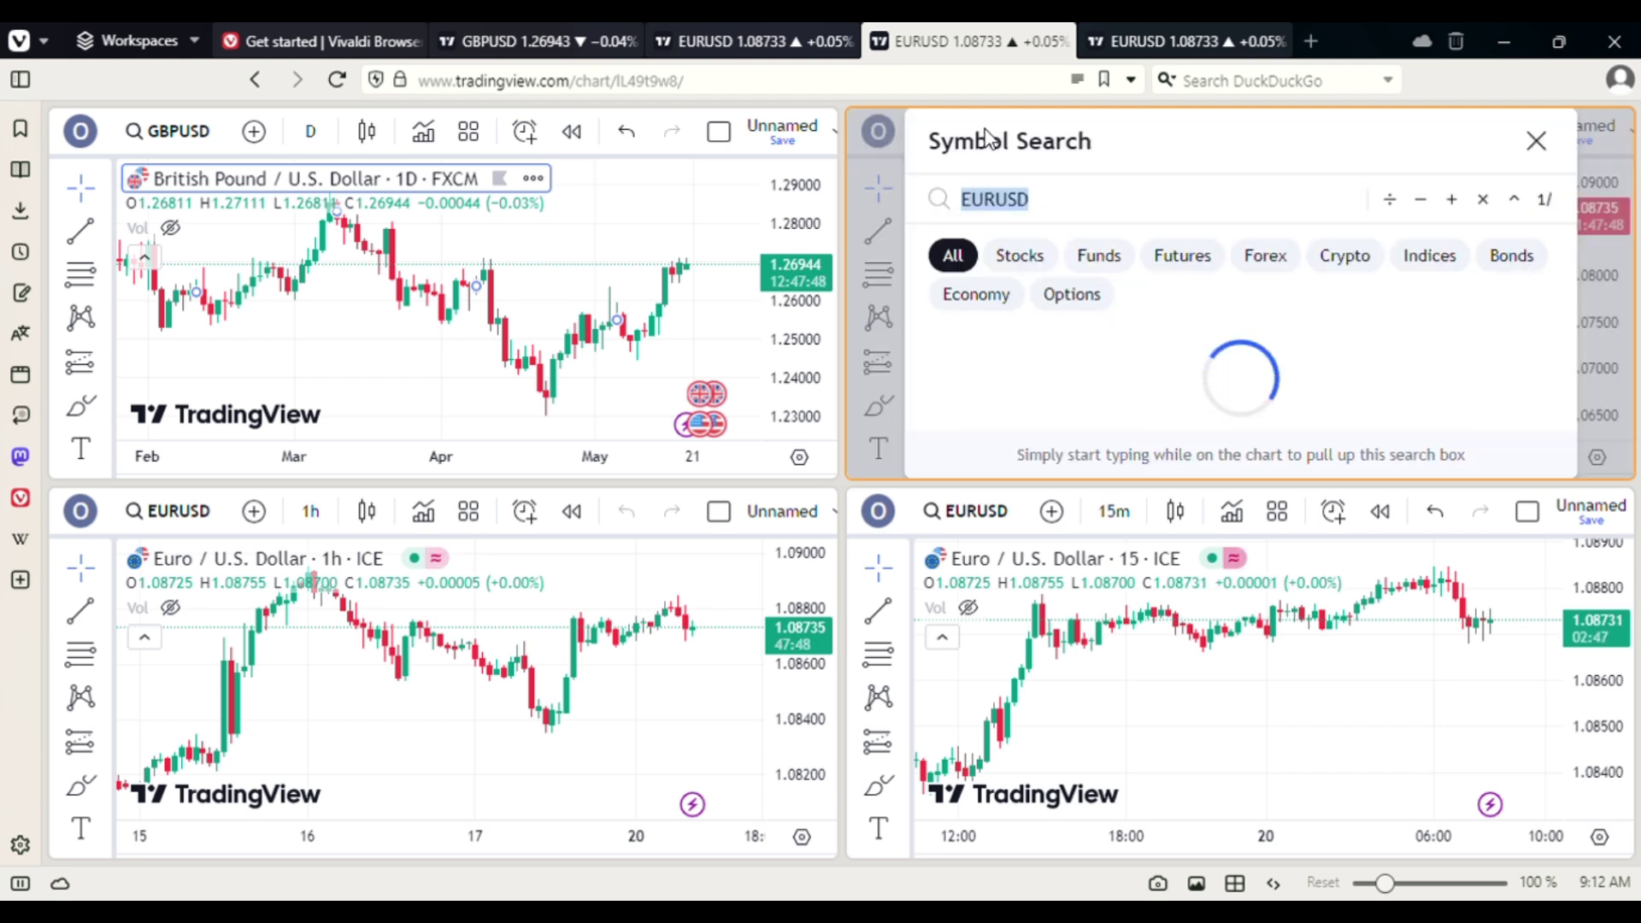
type("X")
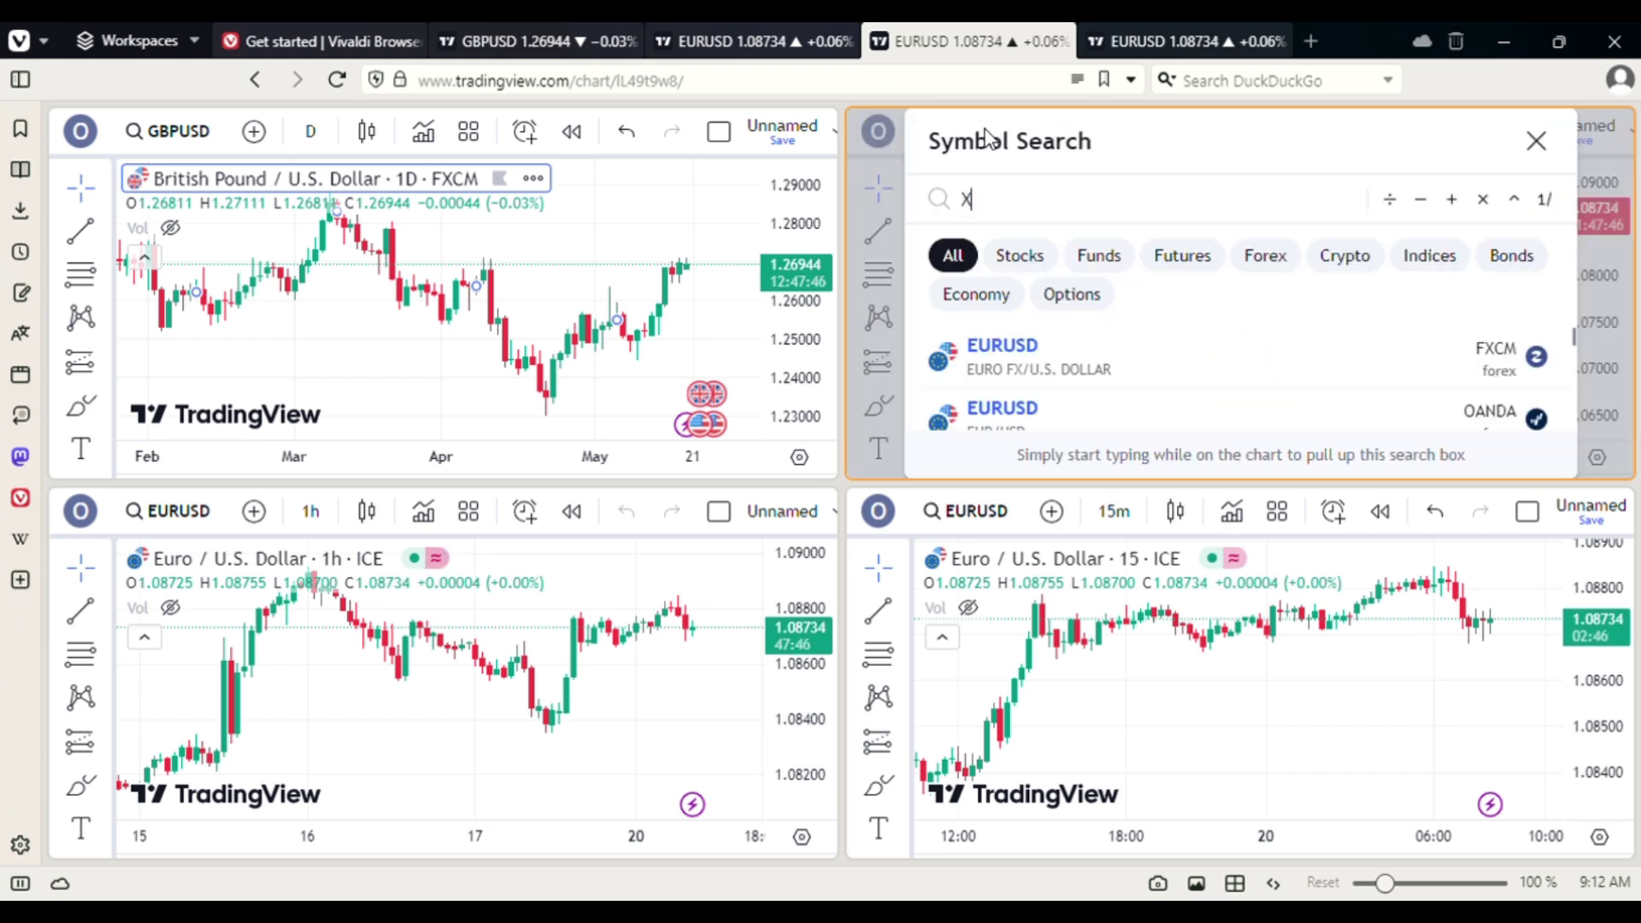
type("AUUSD")
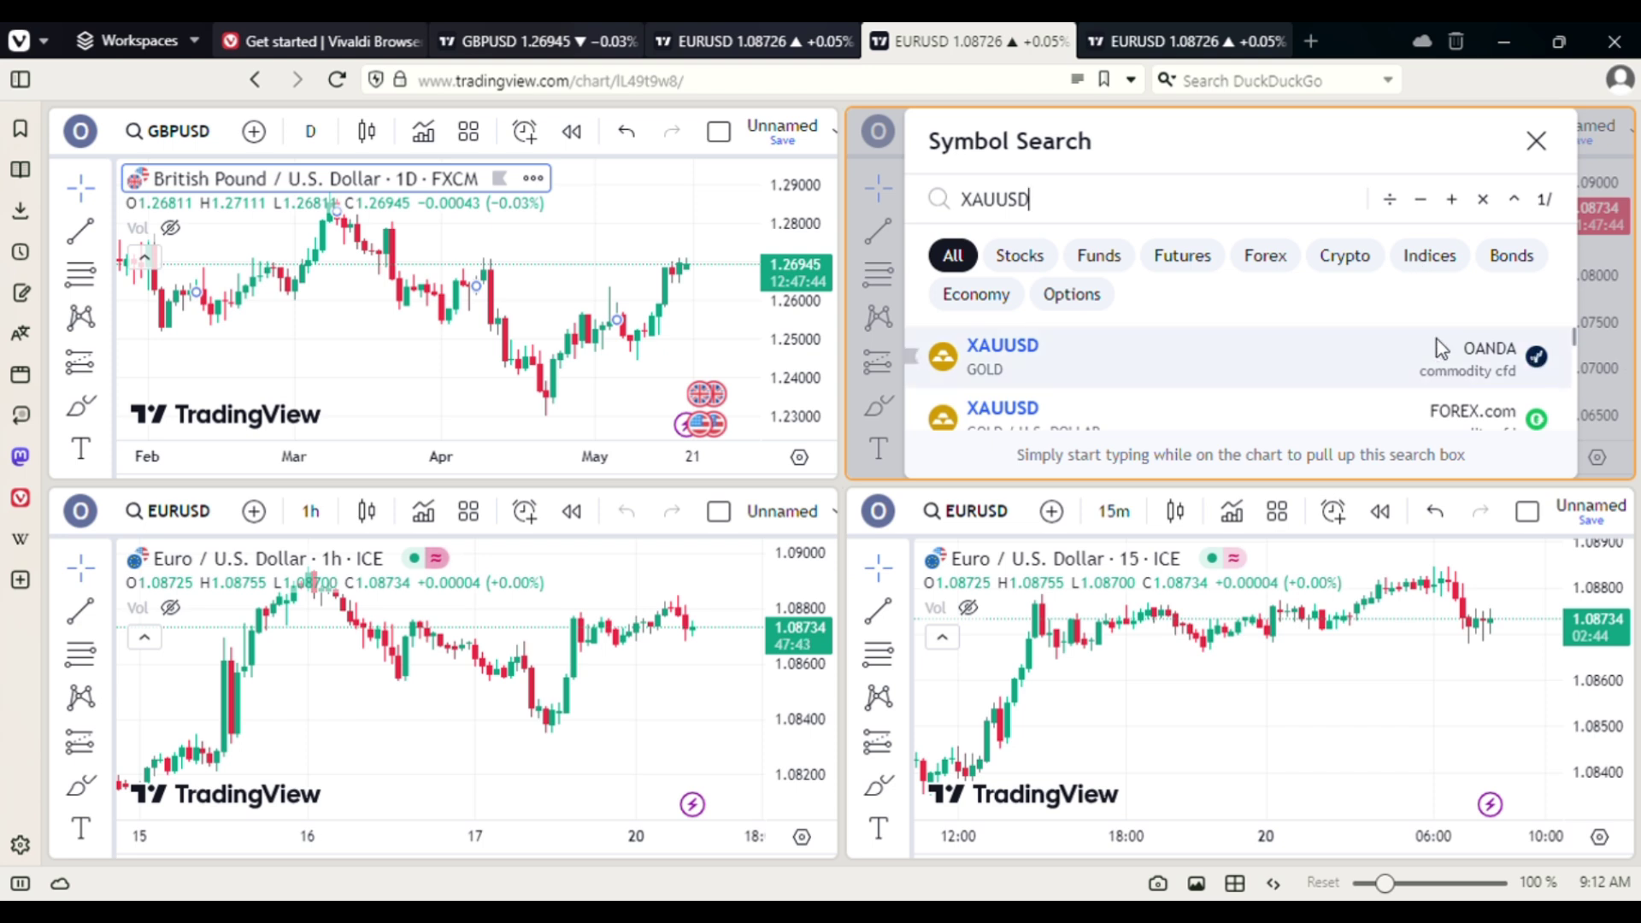
left_click(1415, 351)
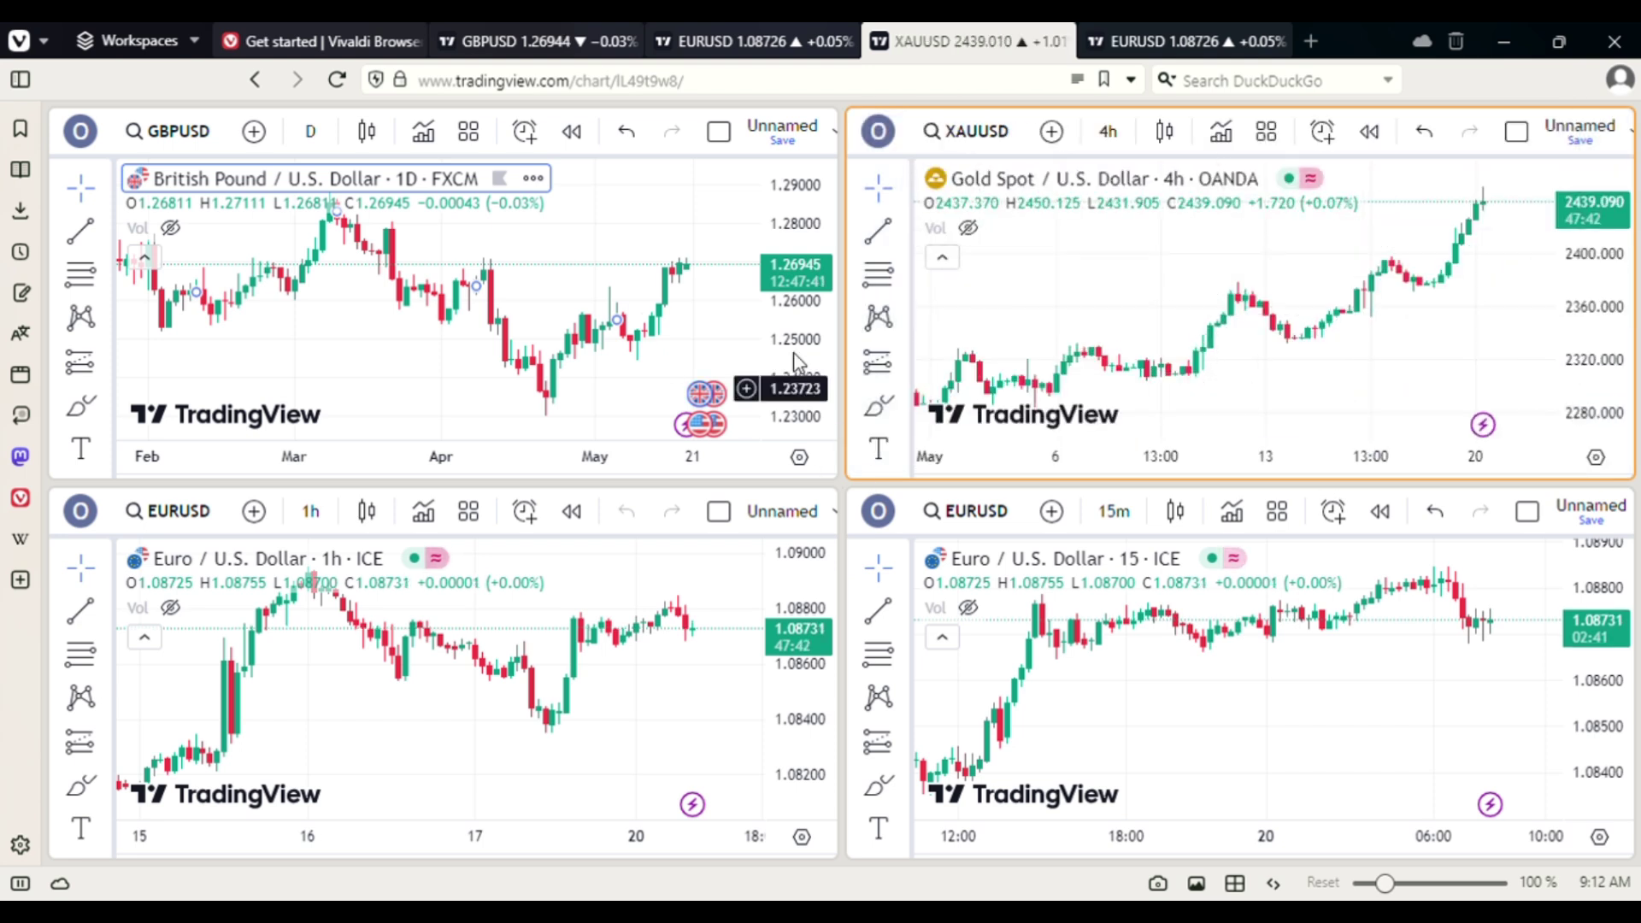
left_click(530, 390)
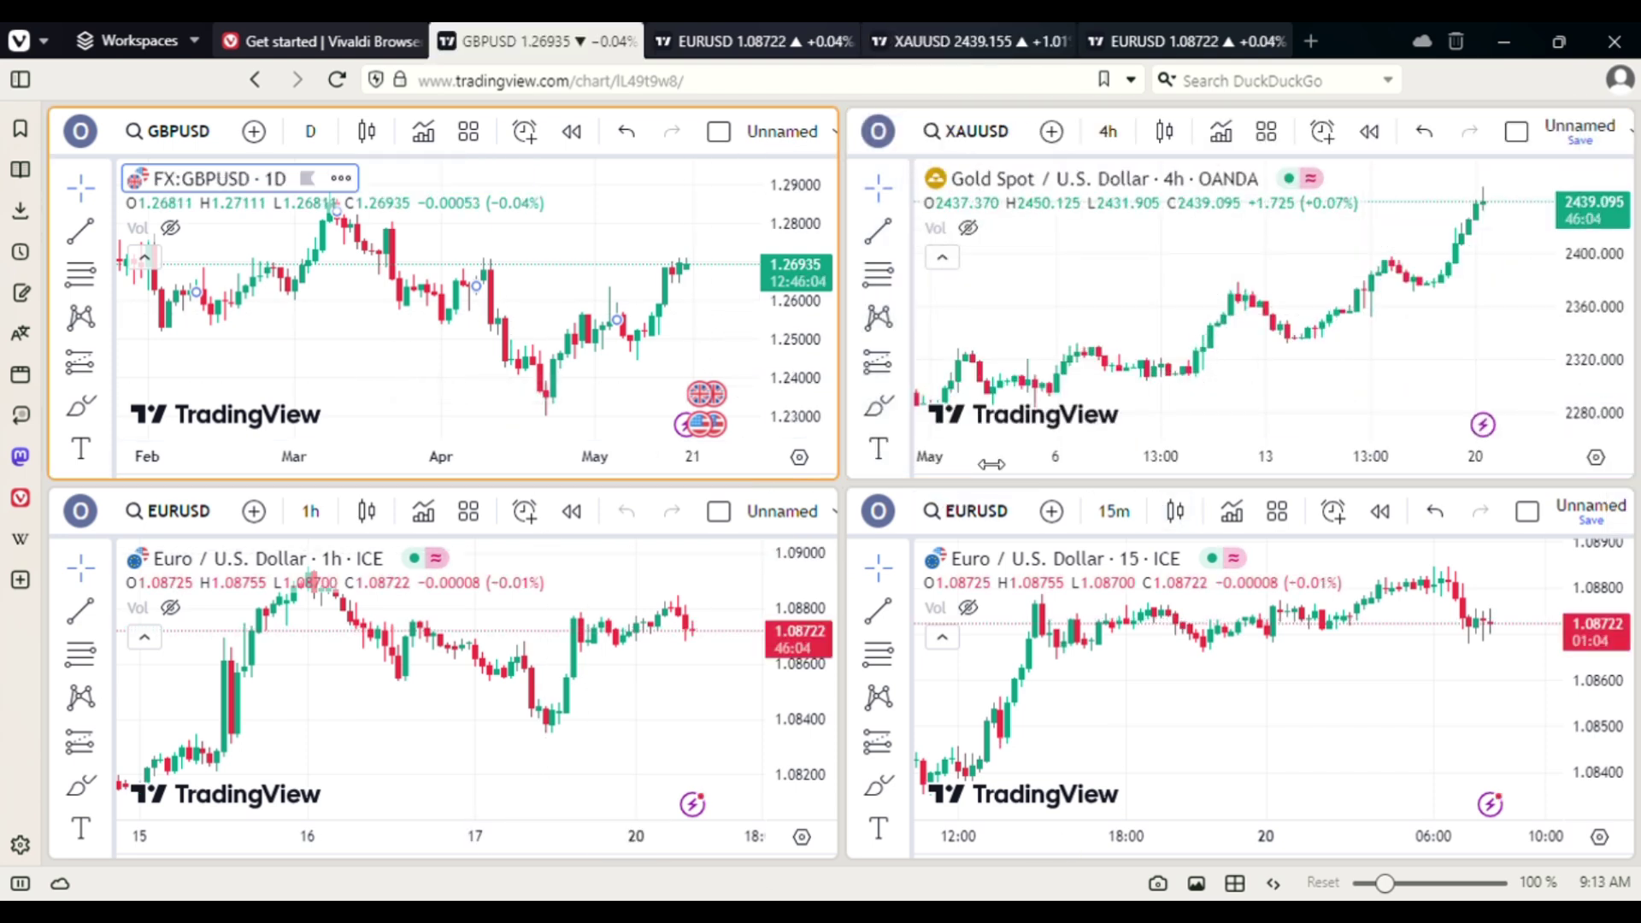